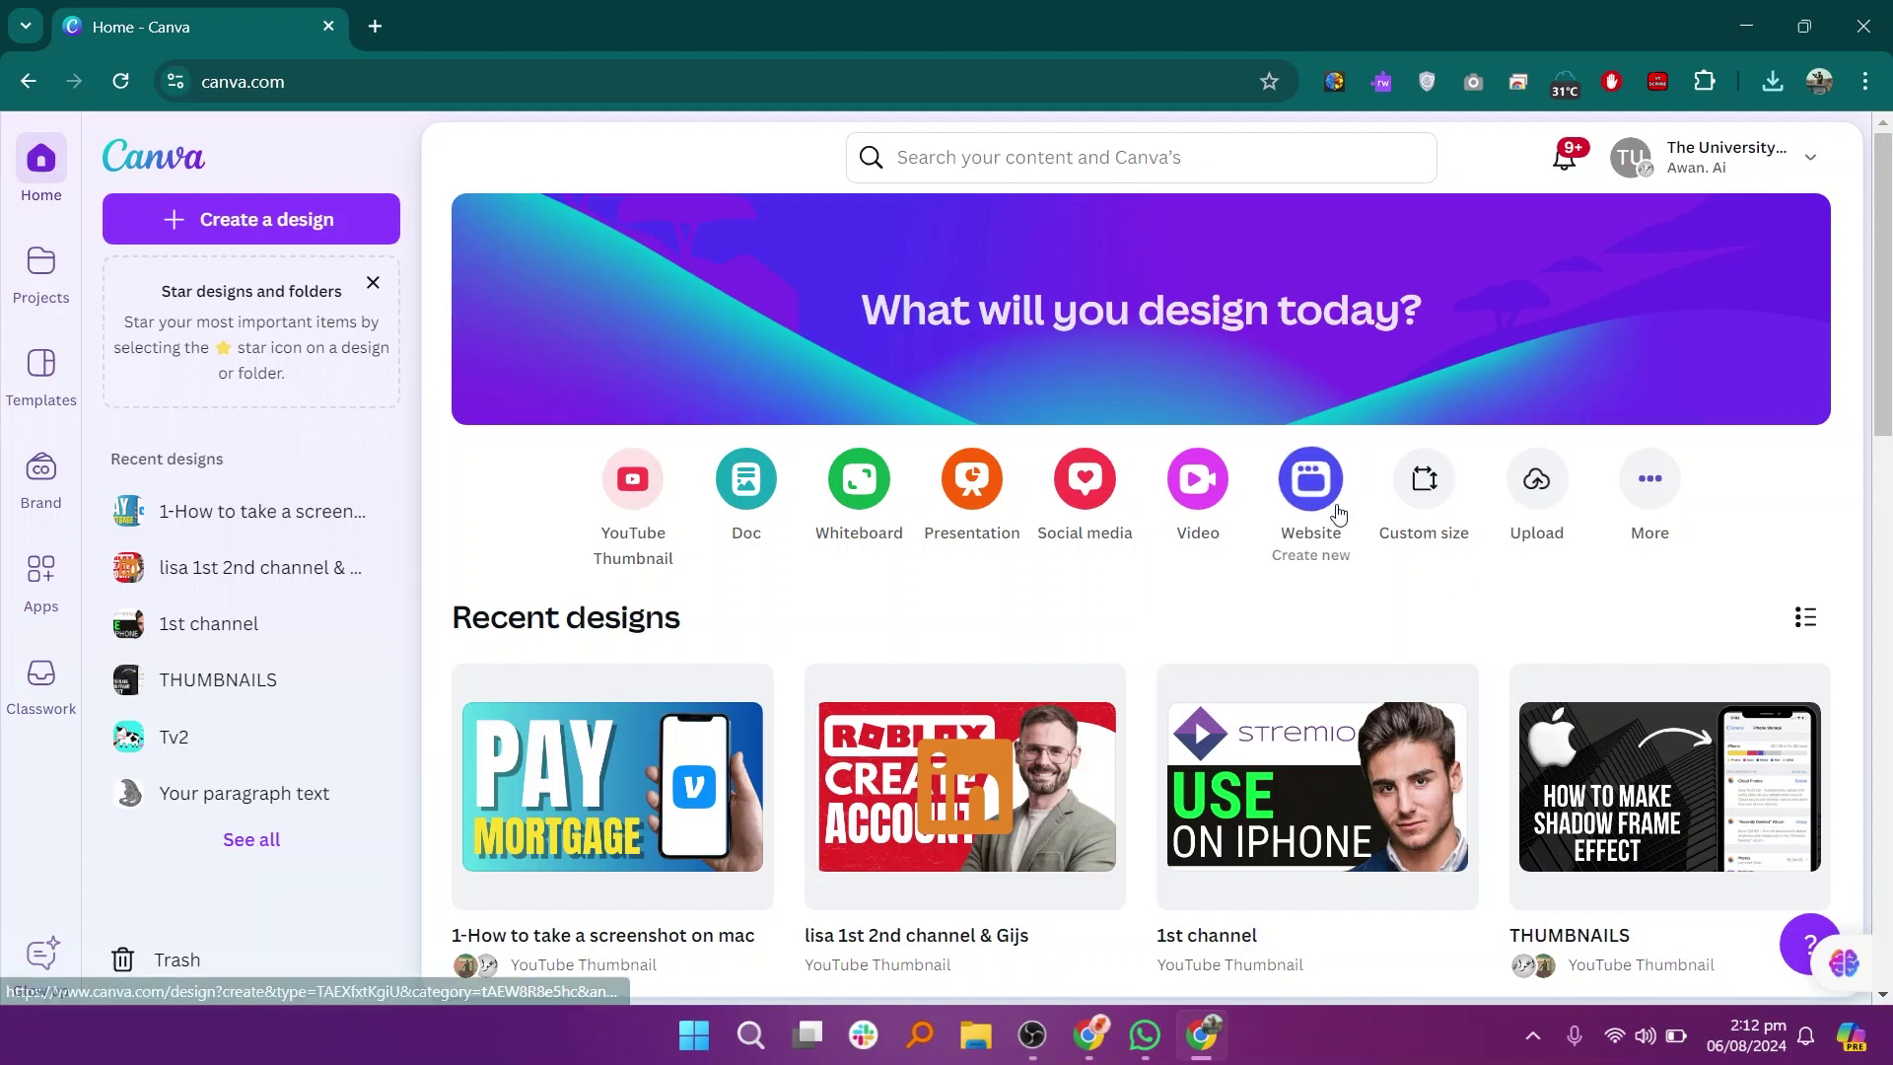
# Step: Start a new blank 1920 × 1080 video design from the Video shortcut
pyautogui.click(1196, 505)
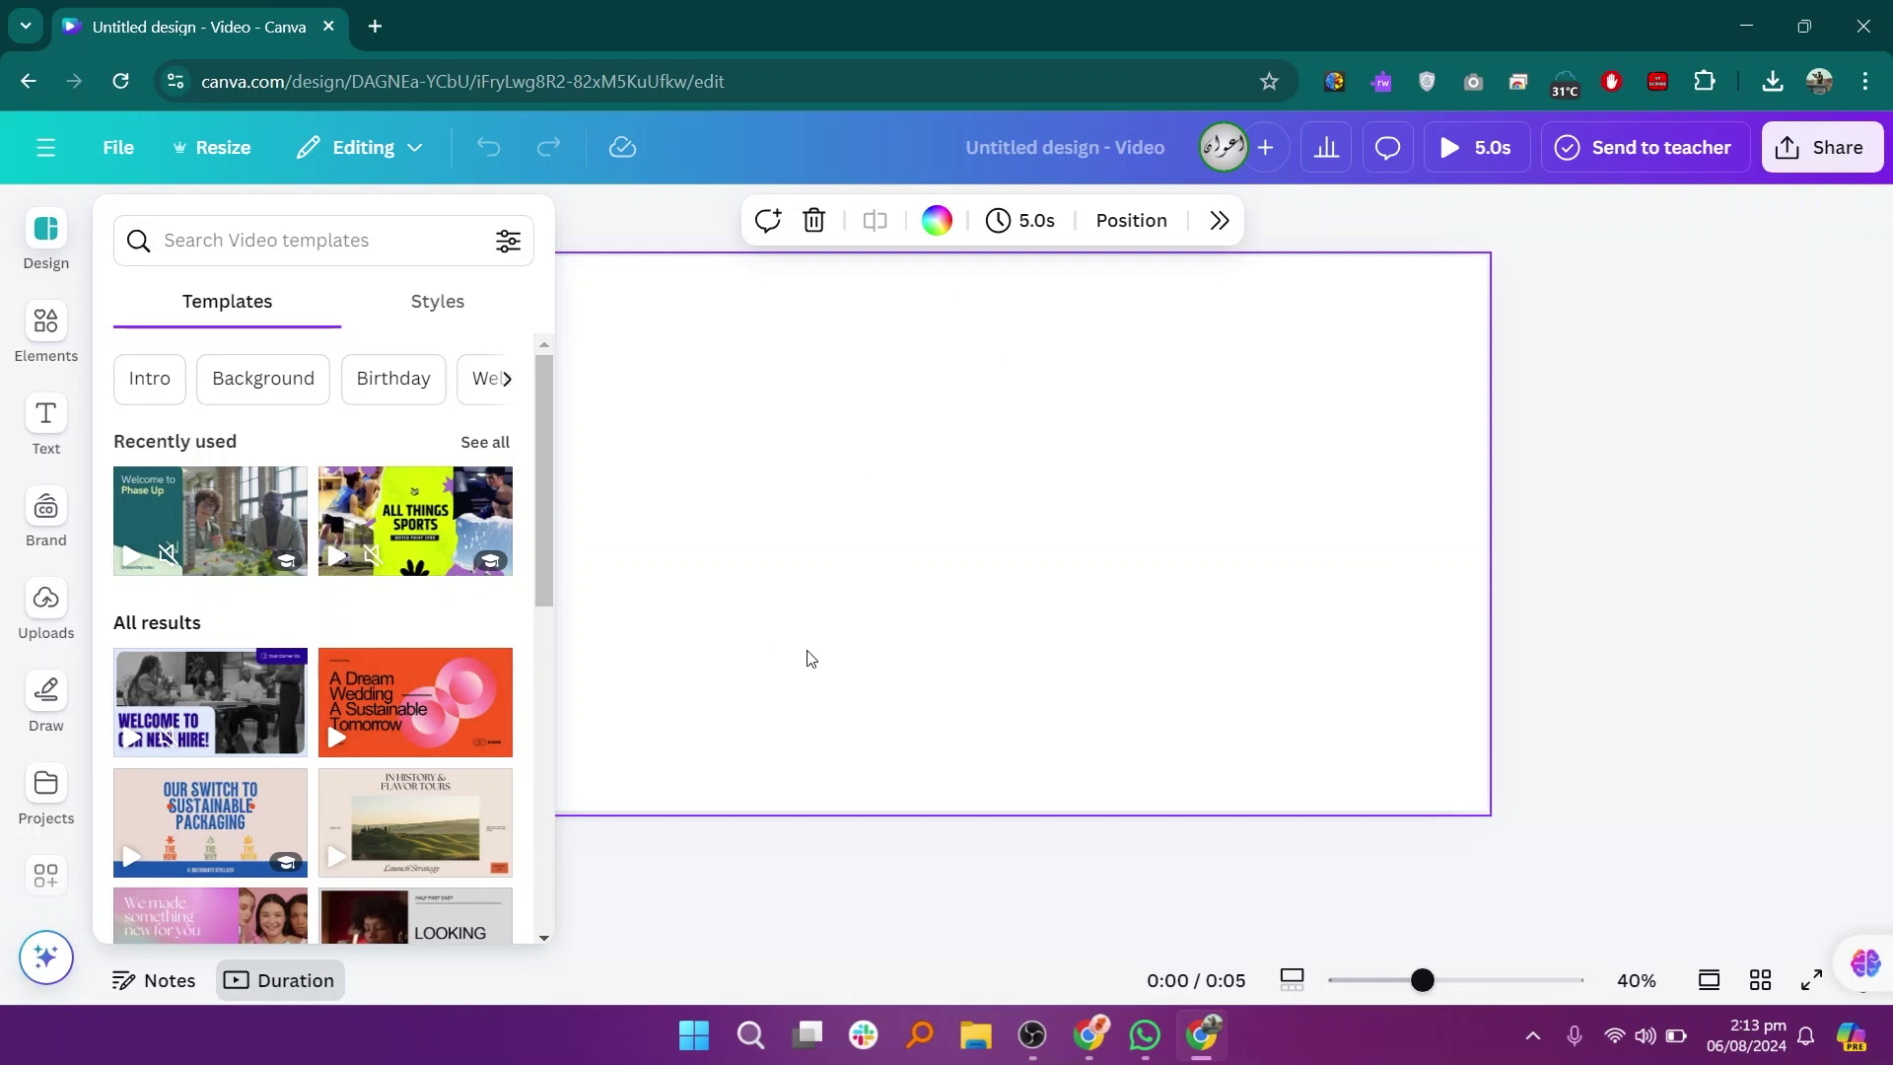
# Step: Hide the template suggestions and bring up the Elements graphics library
pyautogui.click(747, 902)
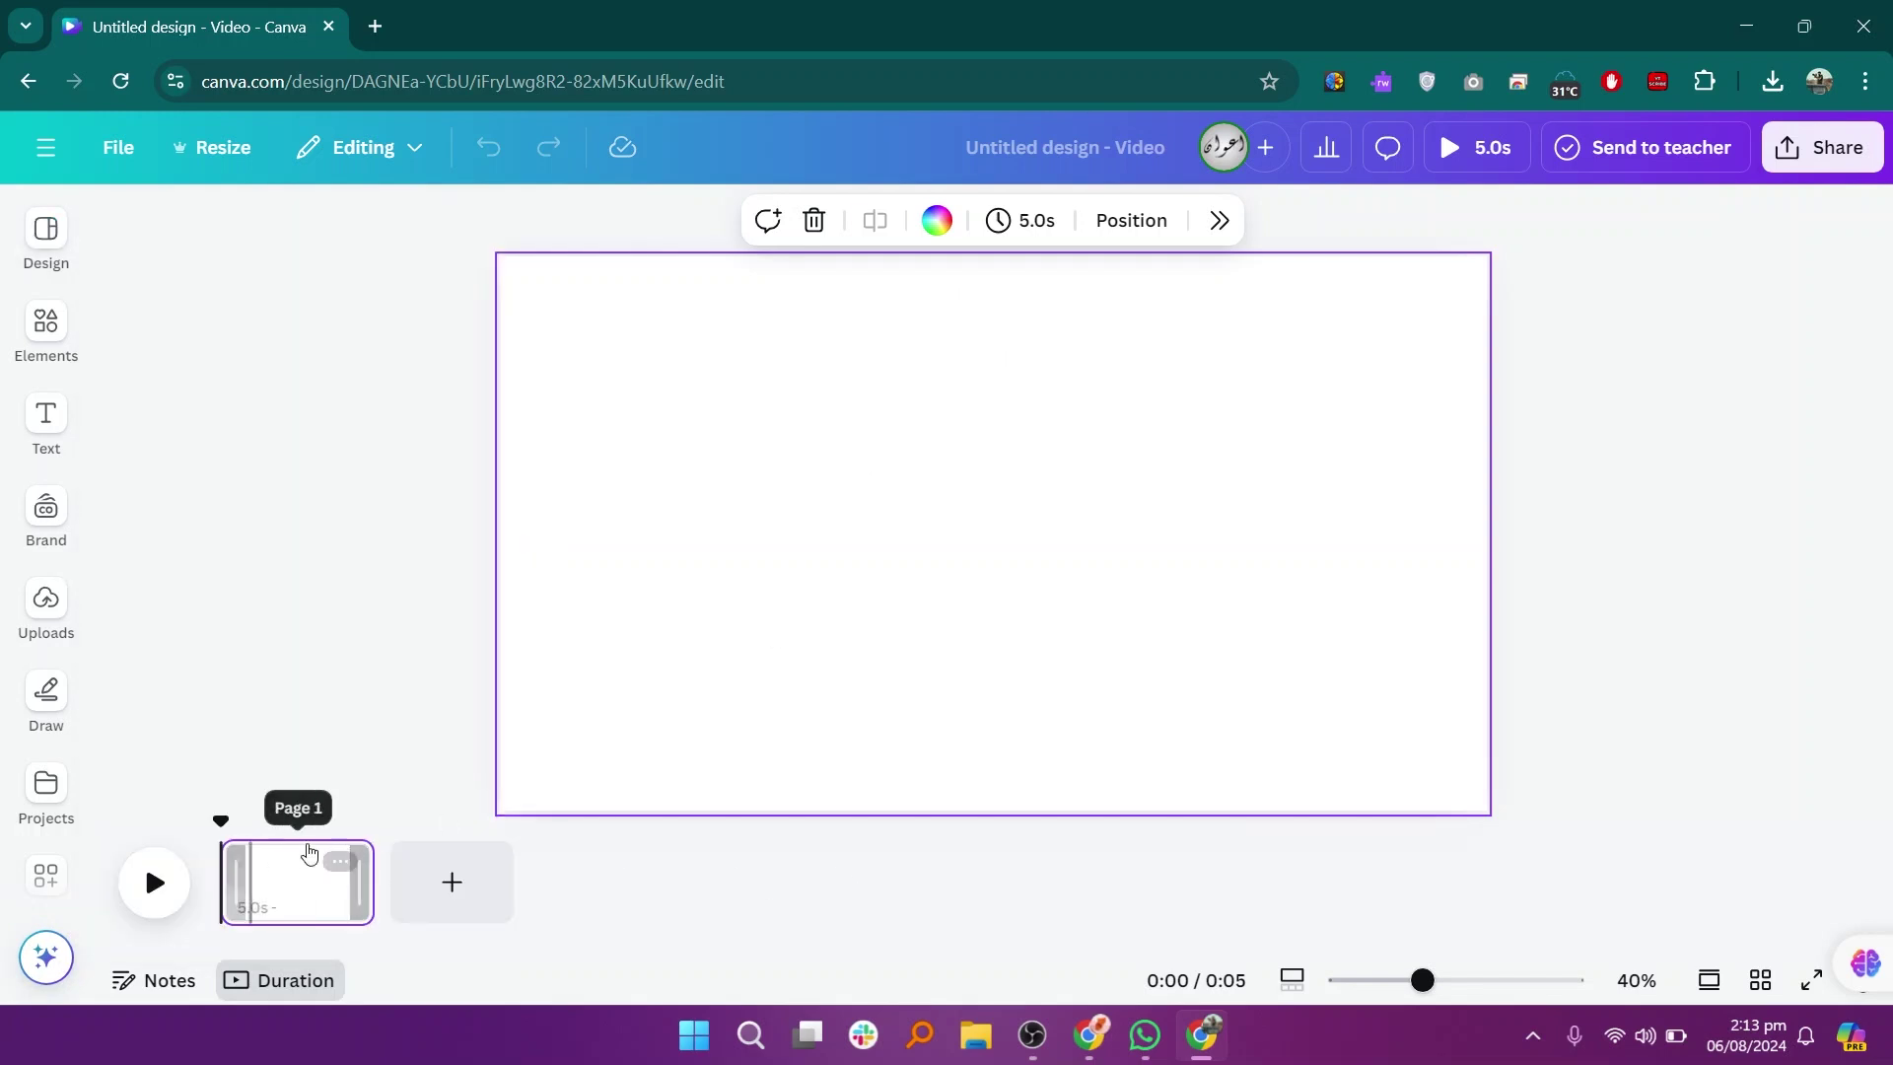
pyautogui.click(46, 340)
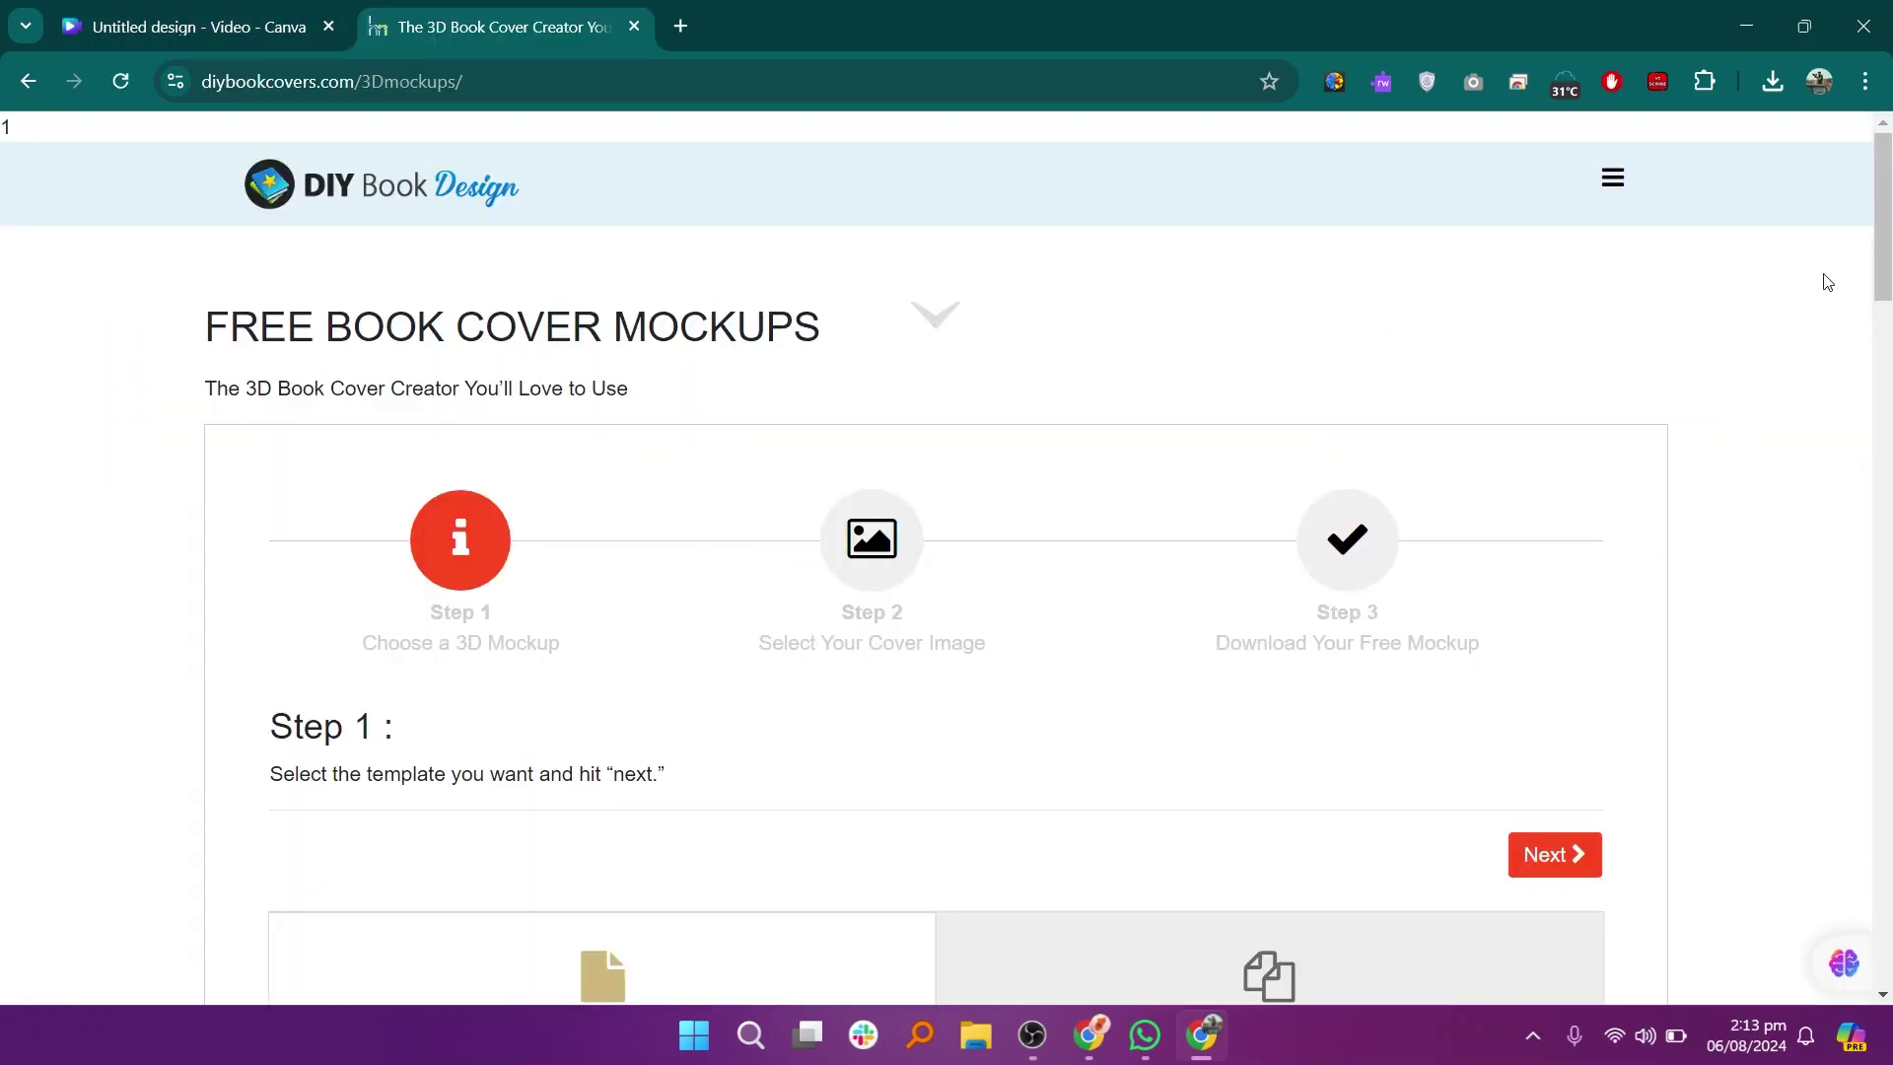
# Step: Upload images.jpeg from Downloads as the book cover in the mockup creator
pyautogui.moveTo(1891, 183); pyautogui.dragTo(1891, 373)
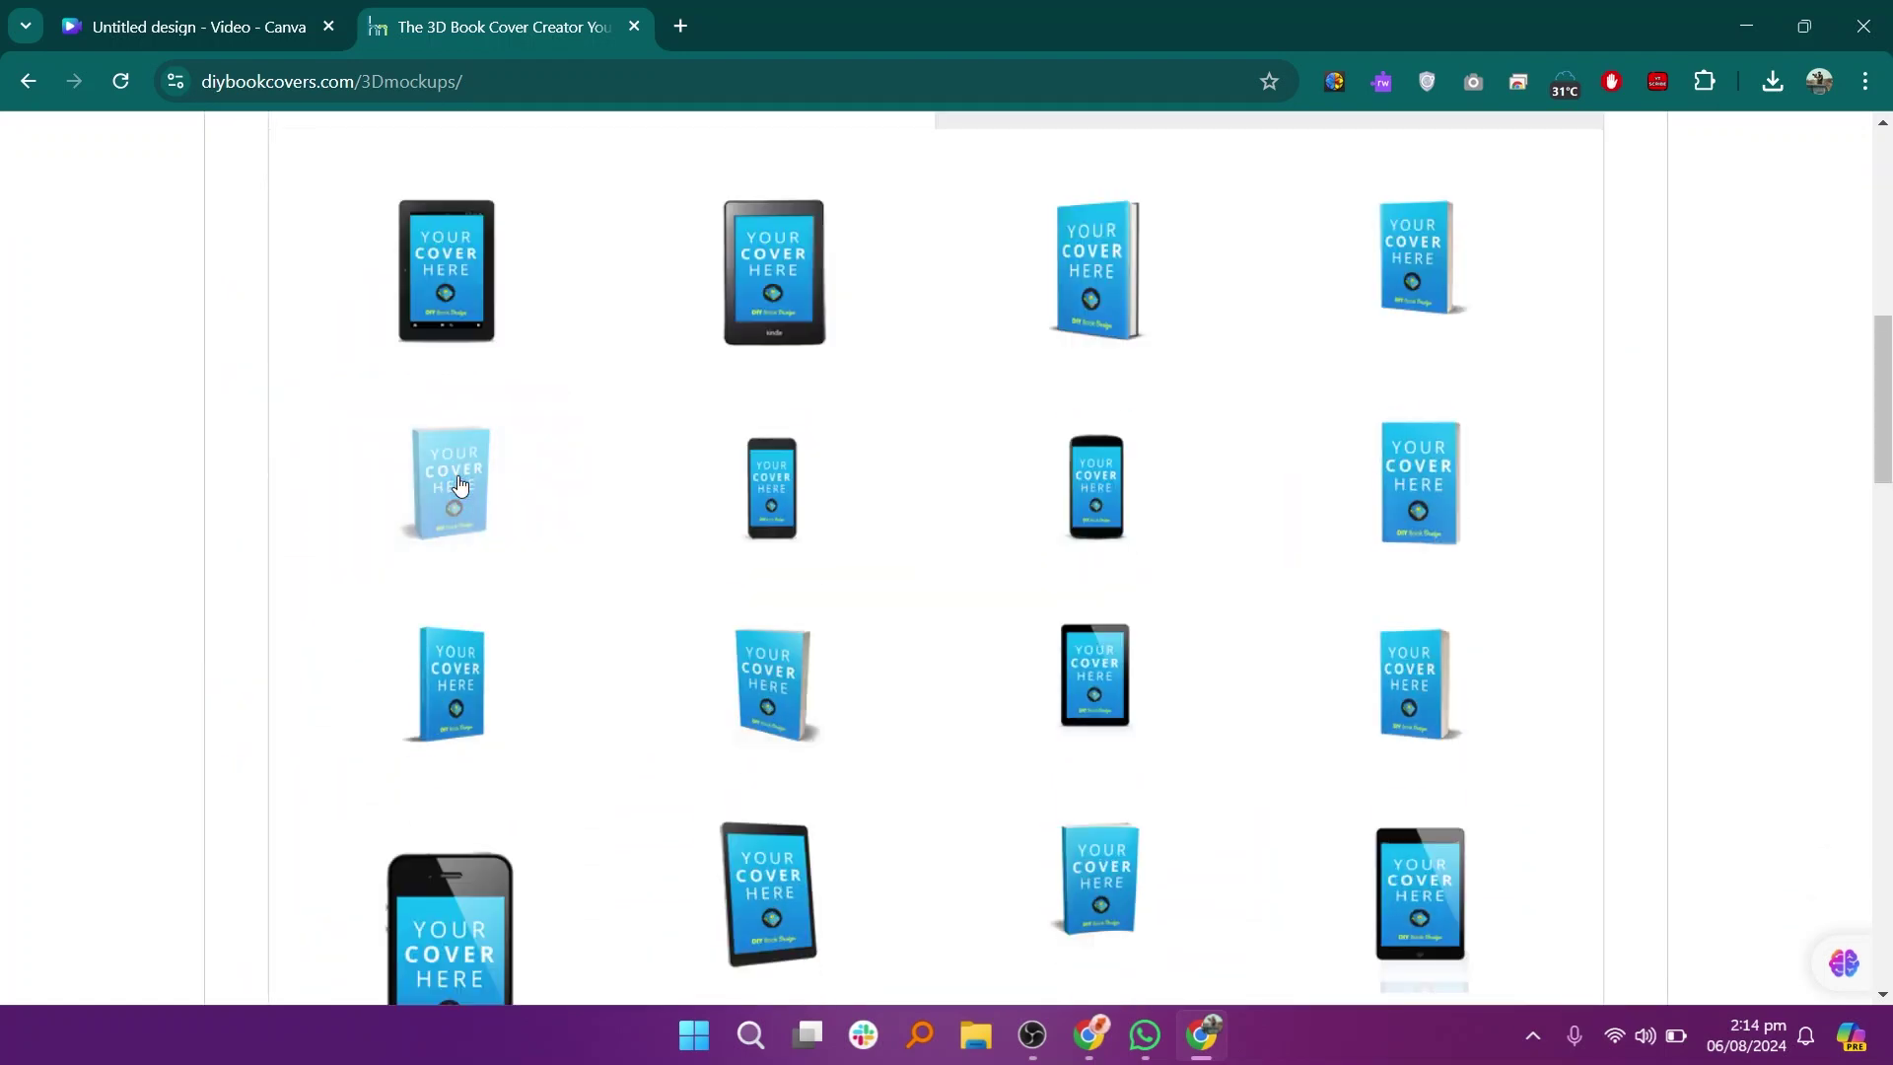
pyautogui.moveTo(1890, 447); pyautogui.dragTo(1890, 202)
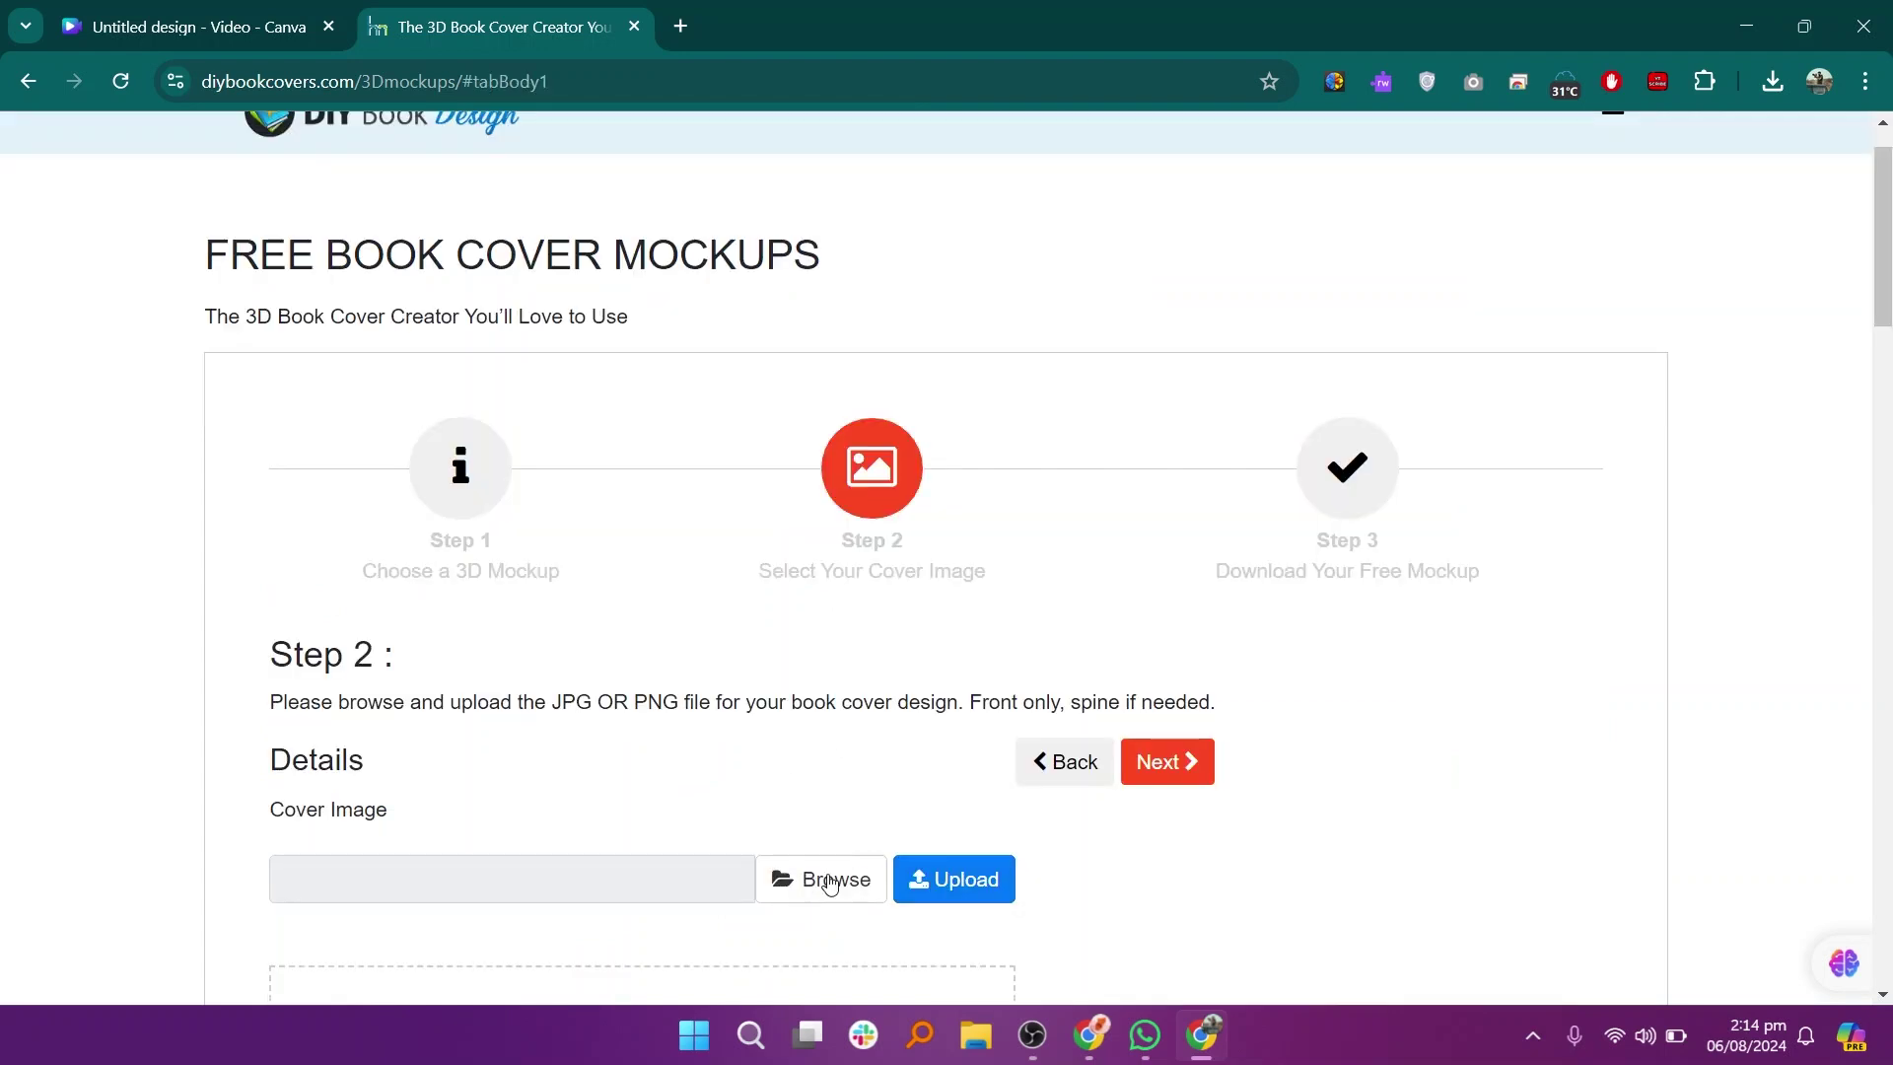
pyautogui.click(831, 881)
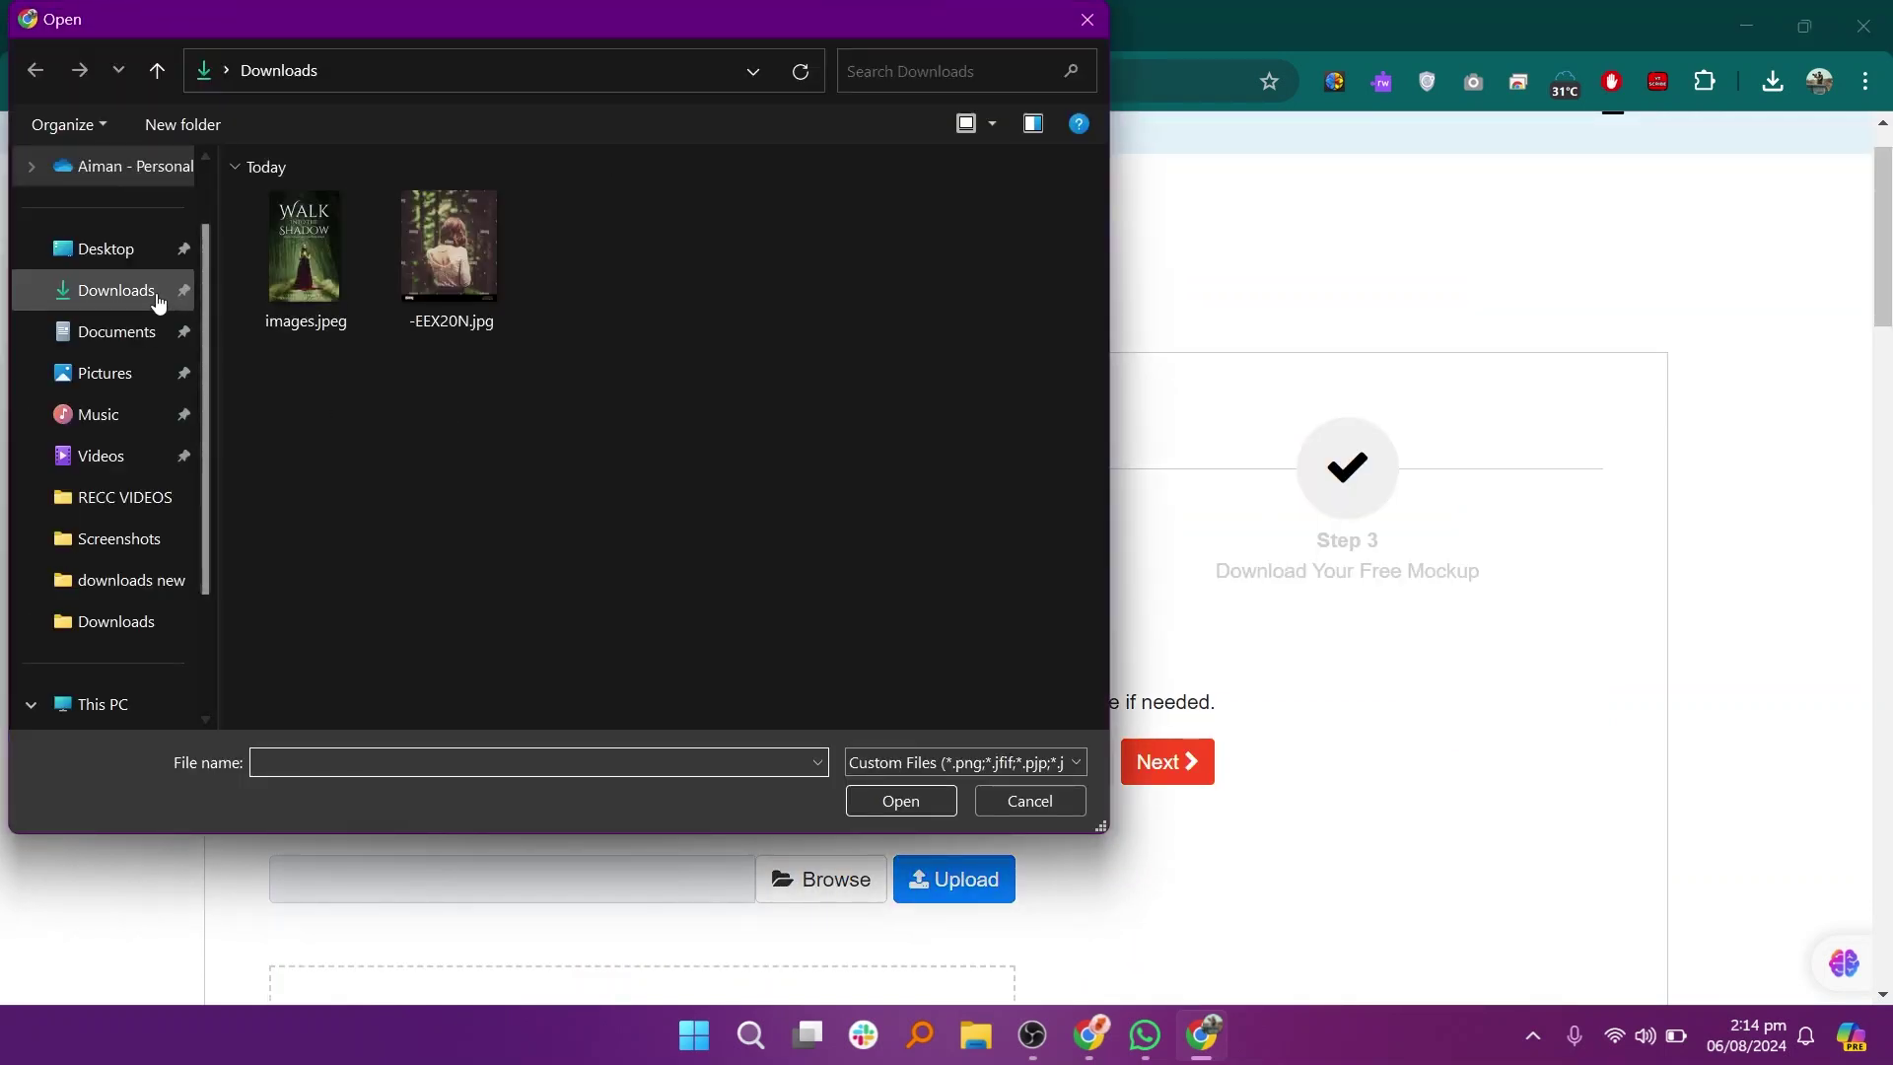
pyautogui.click(323, 281)
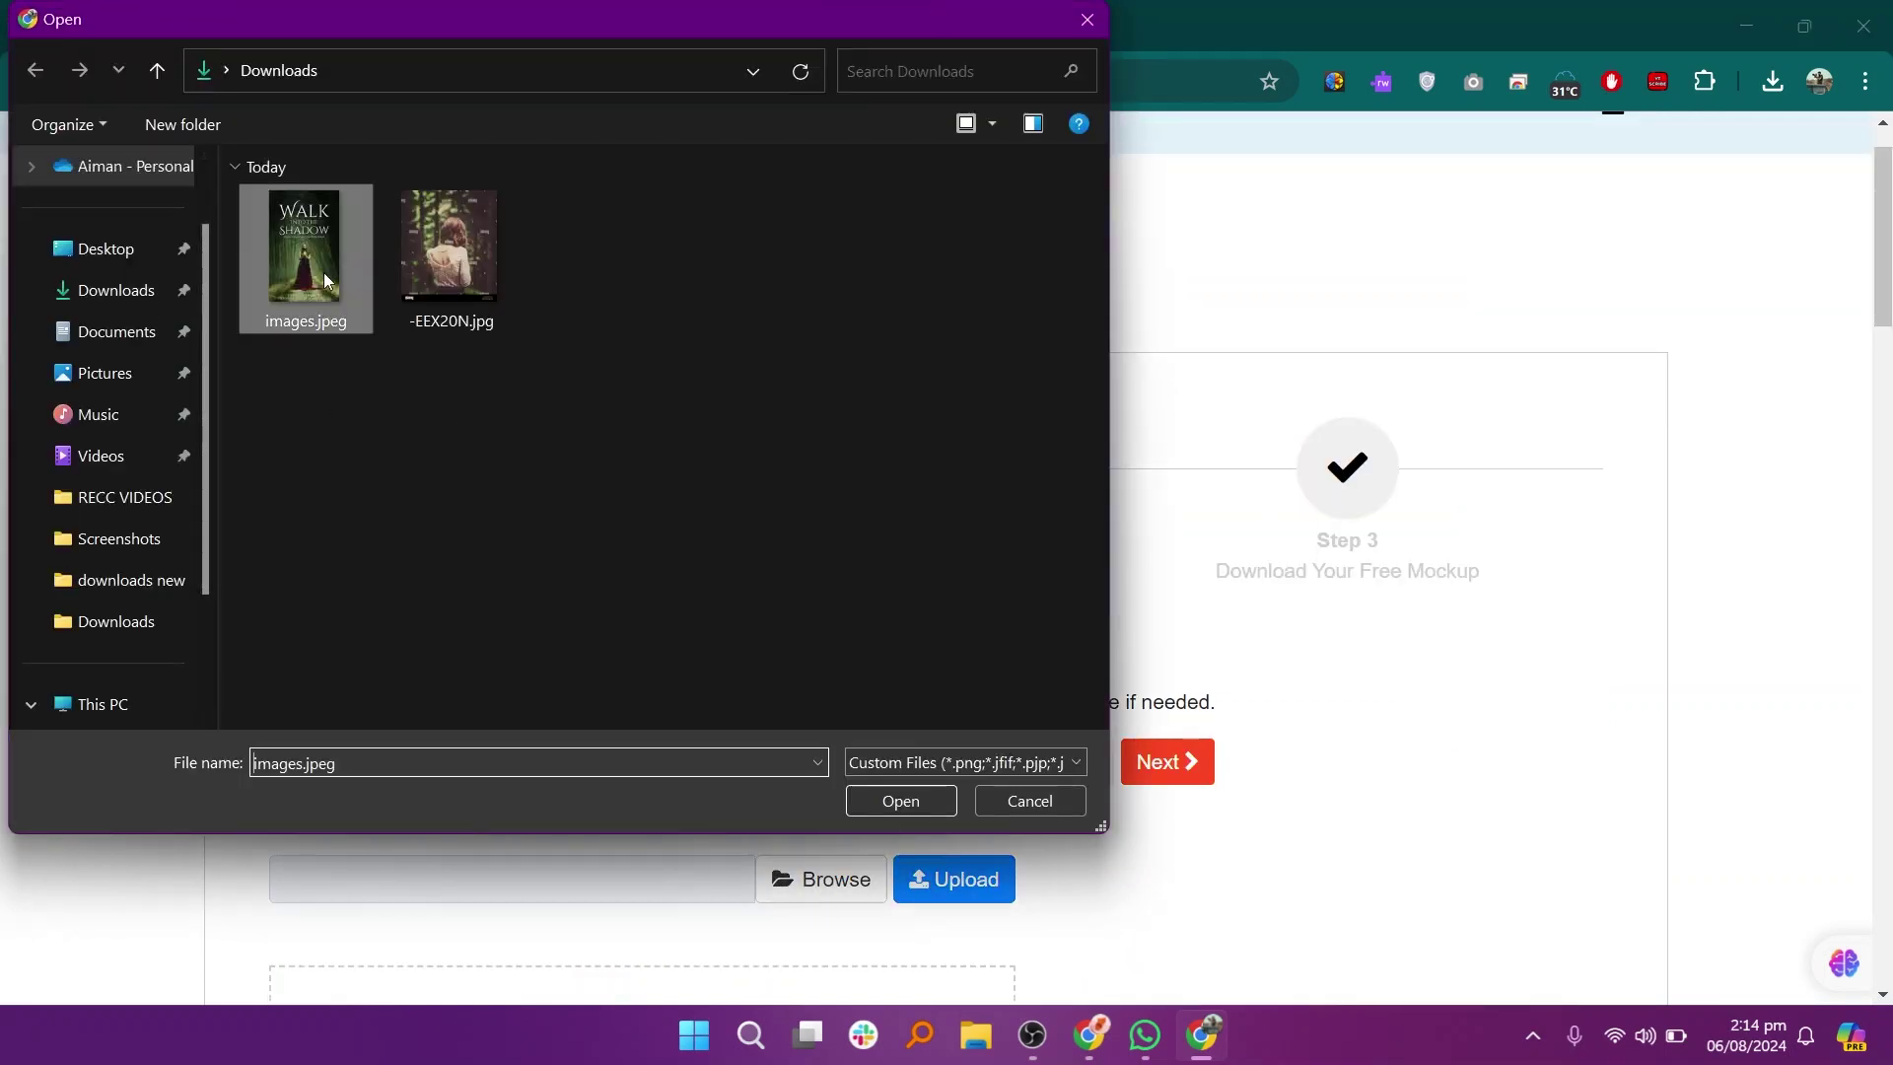
pyautogui.click(900, 800)
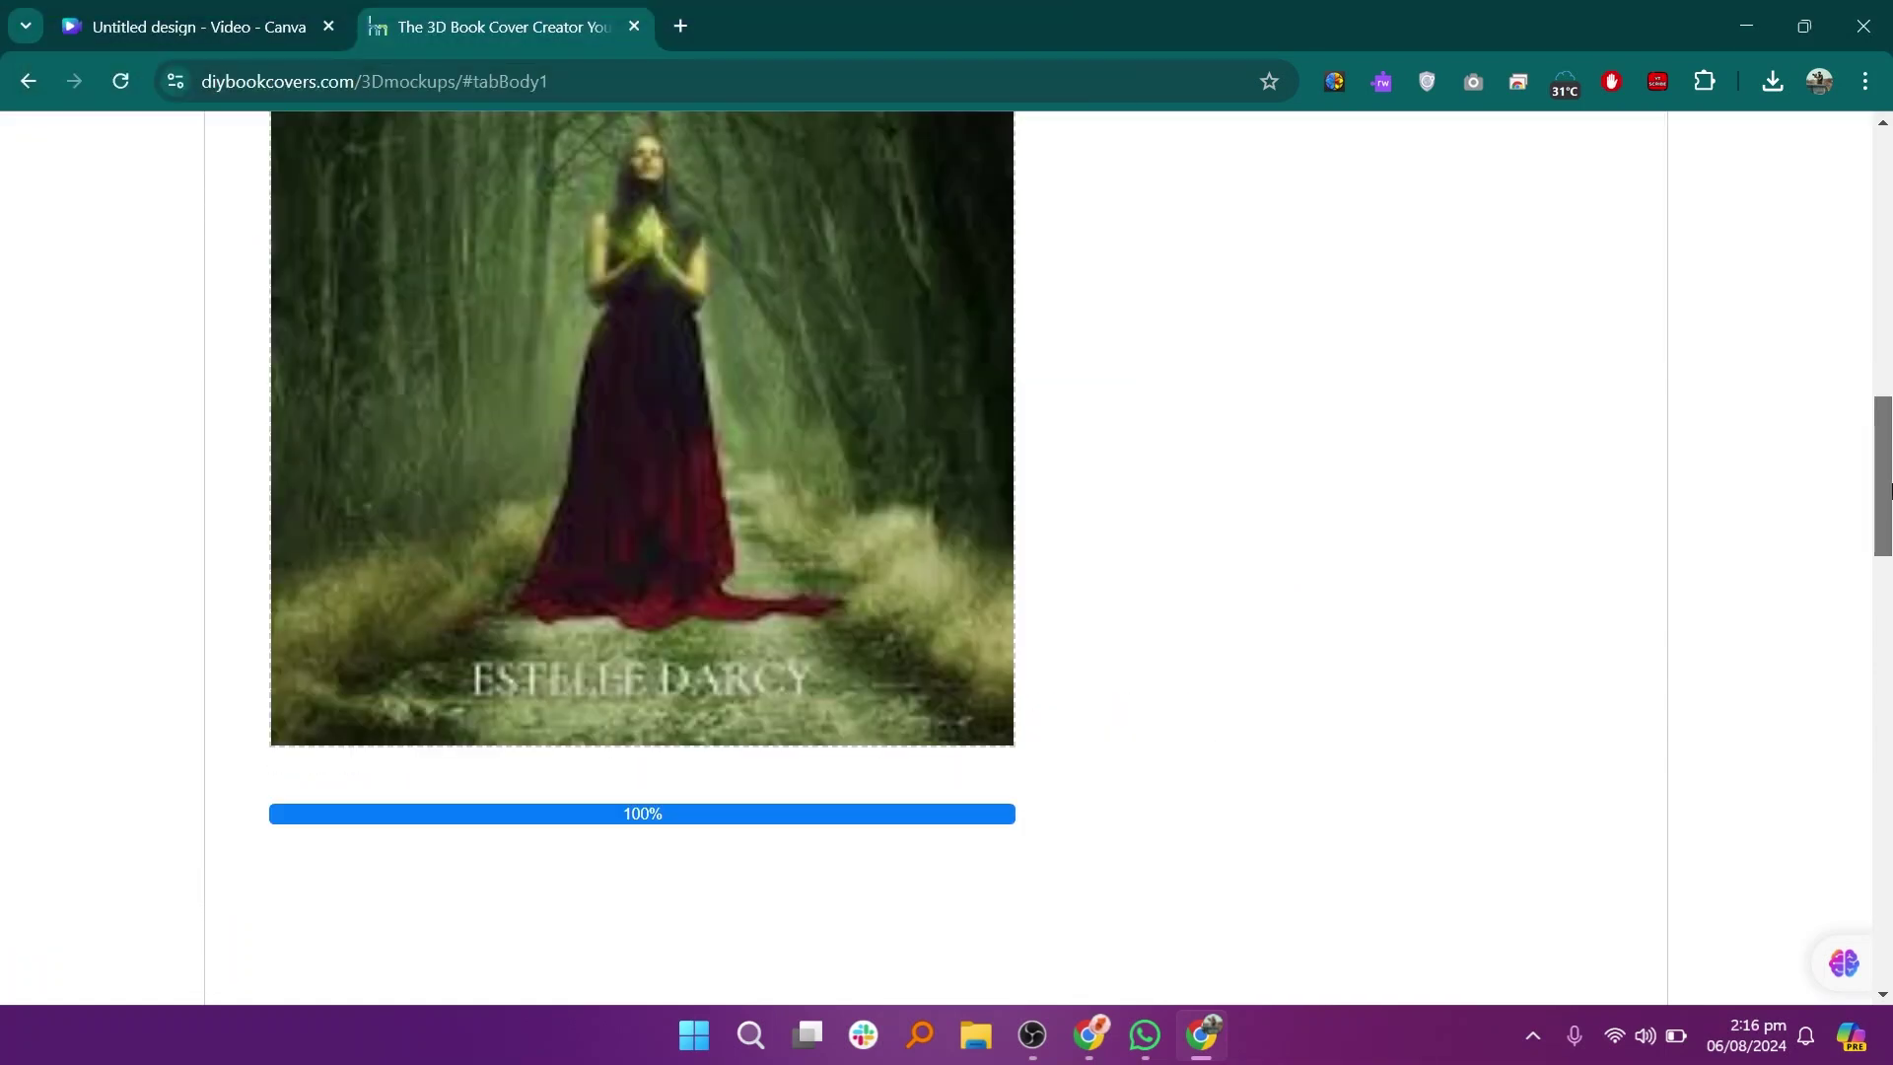
# Step: Advance the mockup wizard to Step 3 to show the 3D render
pyautogui.scroll(5, 1888, 377)
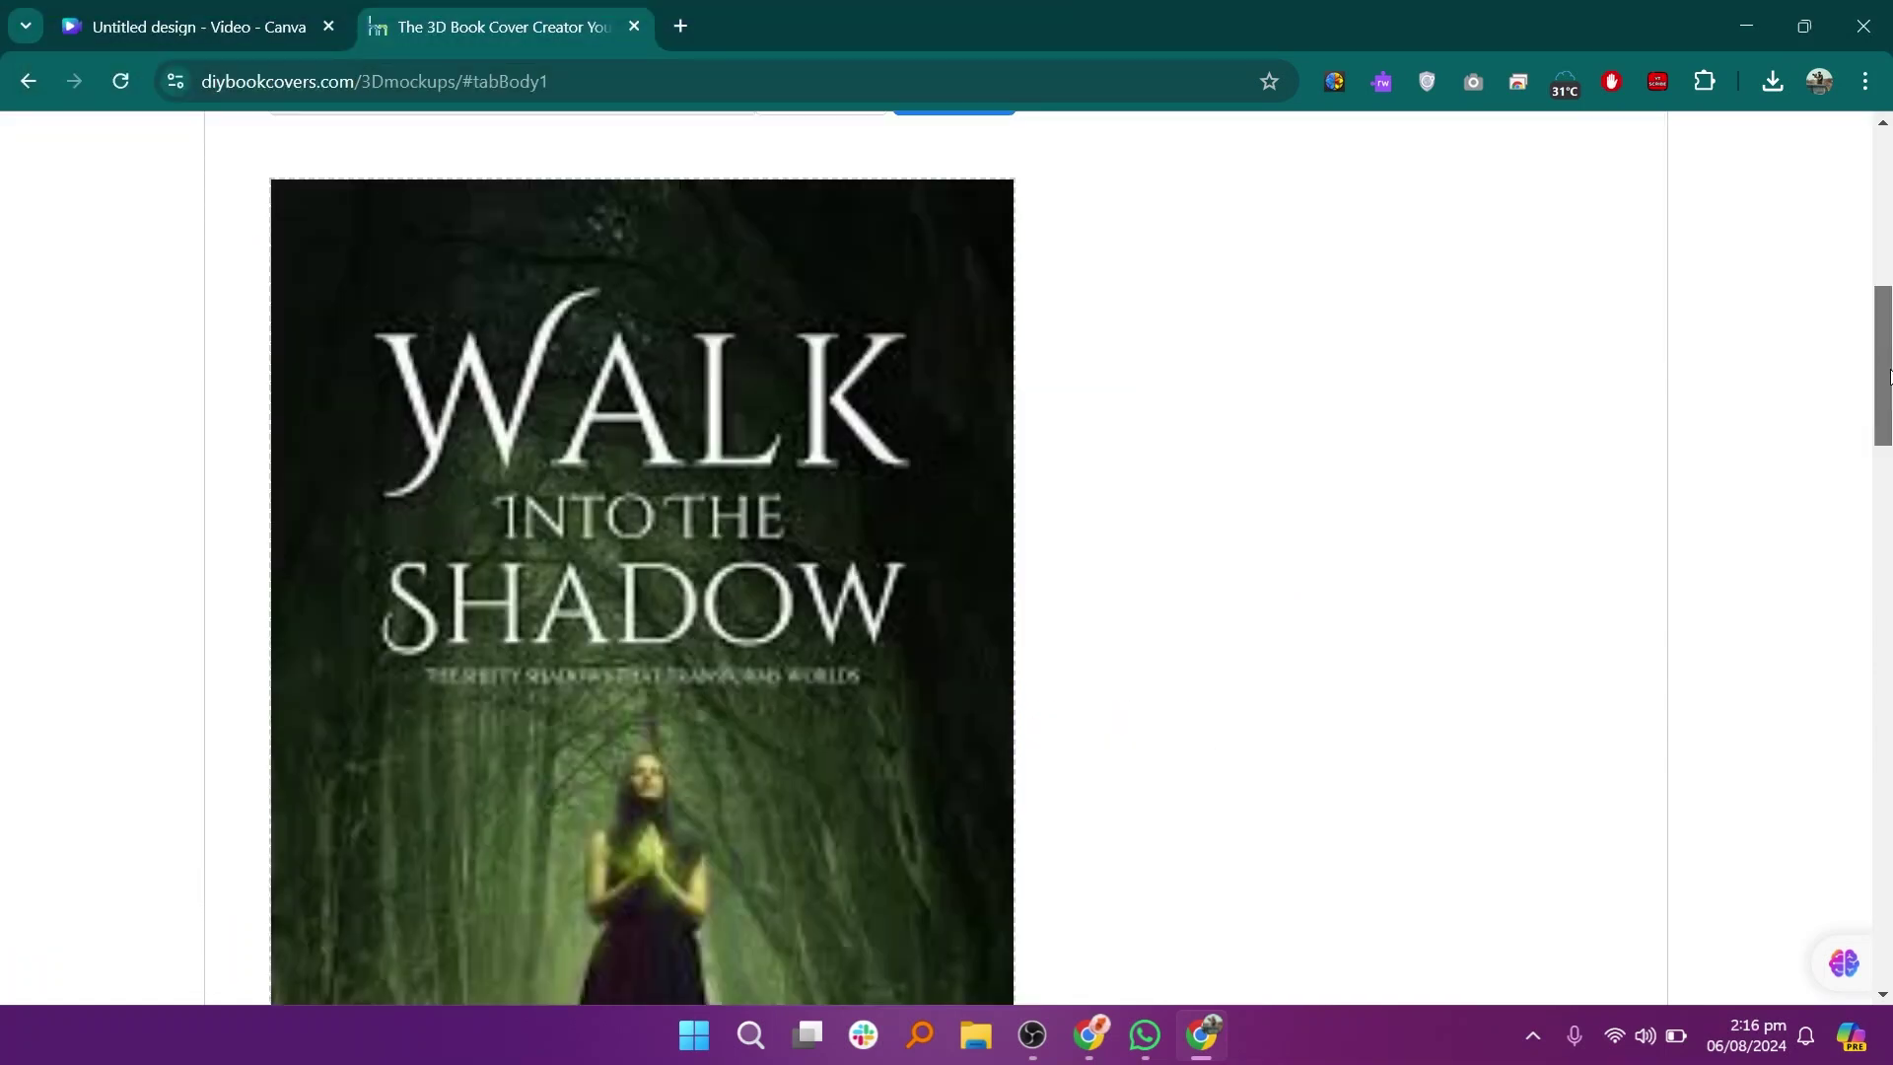
pyautogui.moveTo(1888, 378); pyautogui.dragTo(1888, 298)
pyautogui.click(1136, 424)
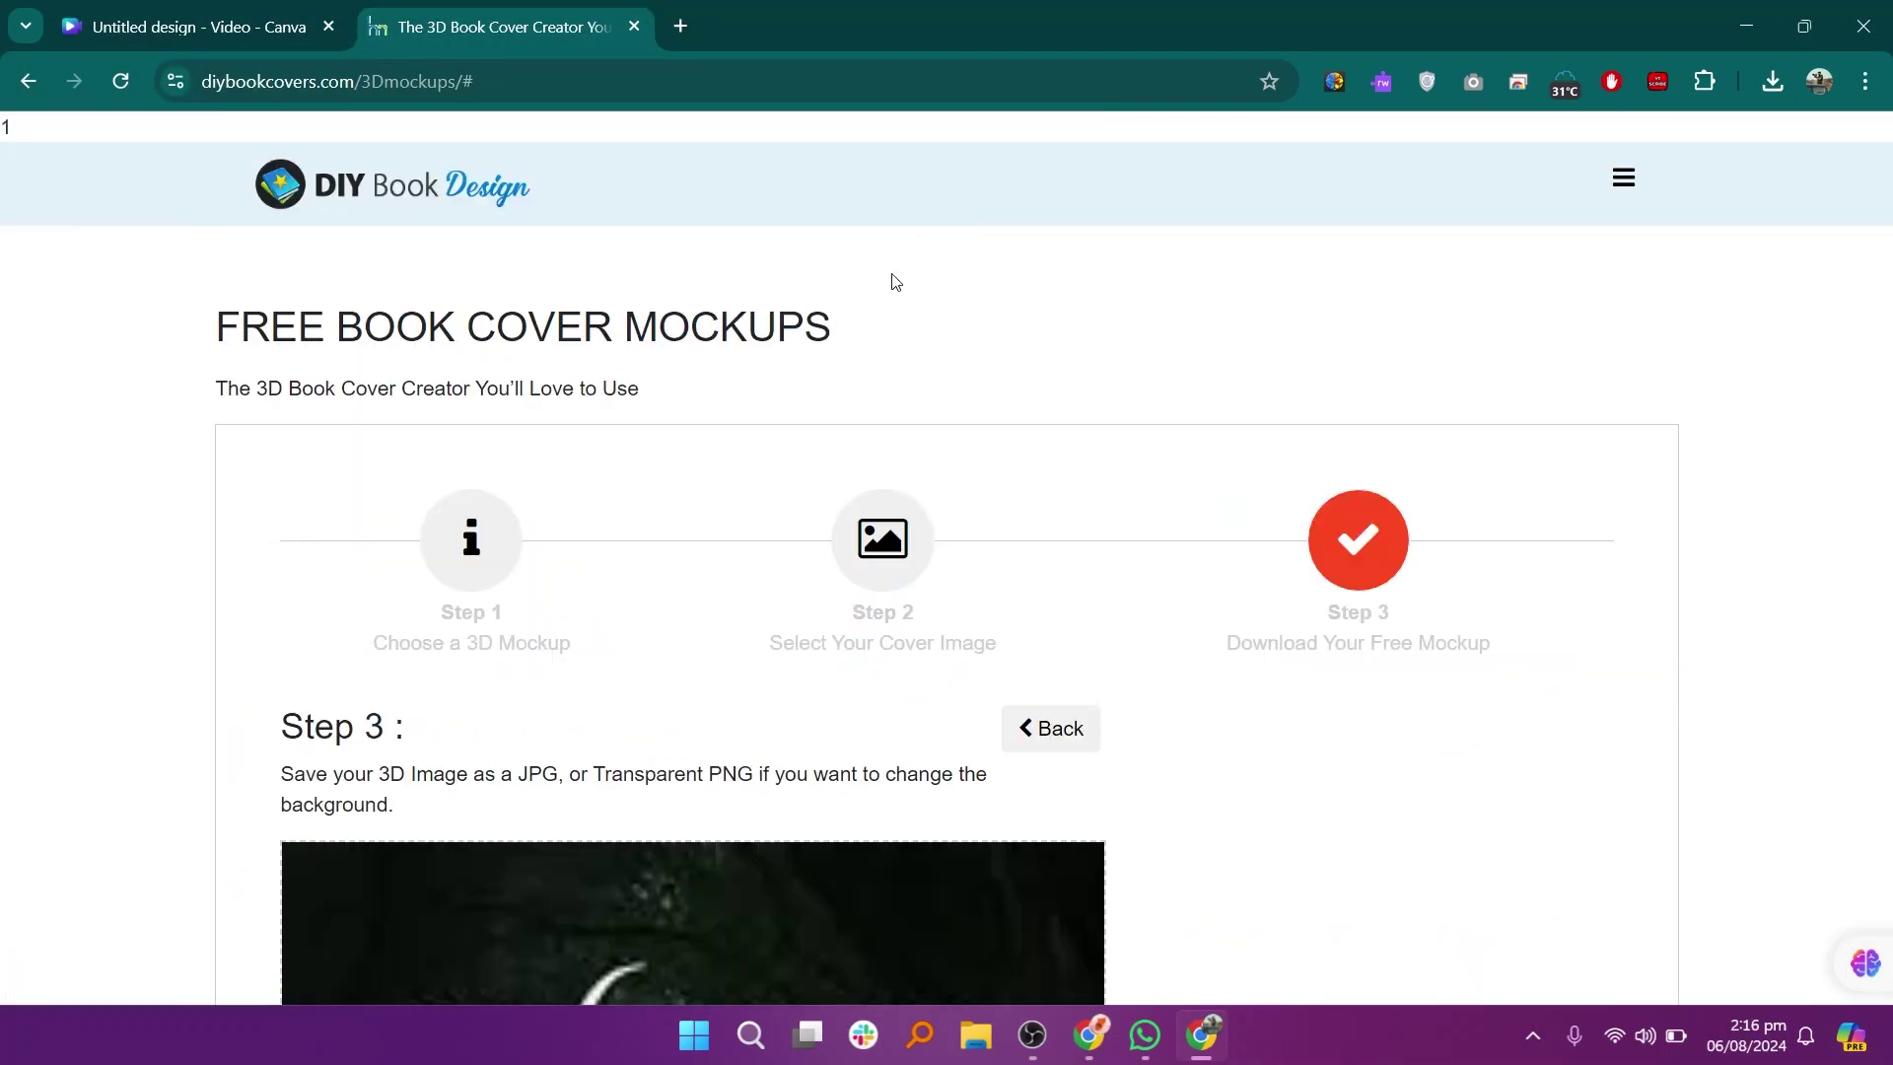
# Step: Download the 3D mockup and save it as 1722935794.jpg in Downloads
pyautogui.click(296, 20)
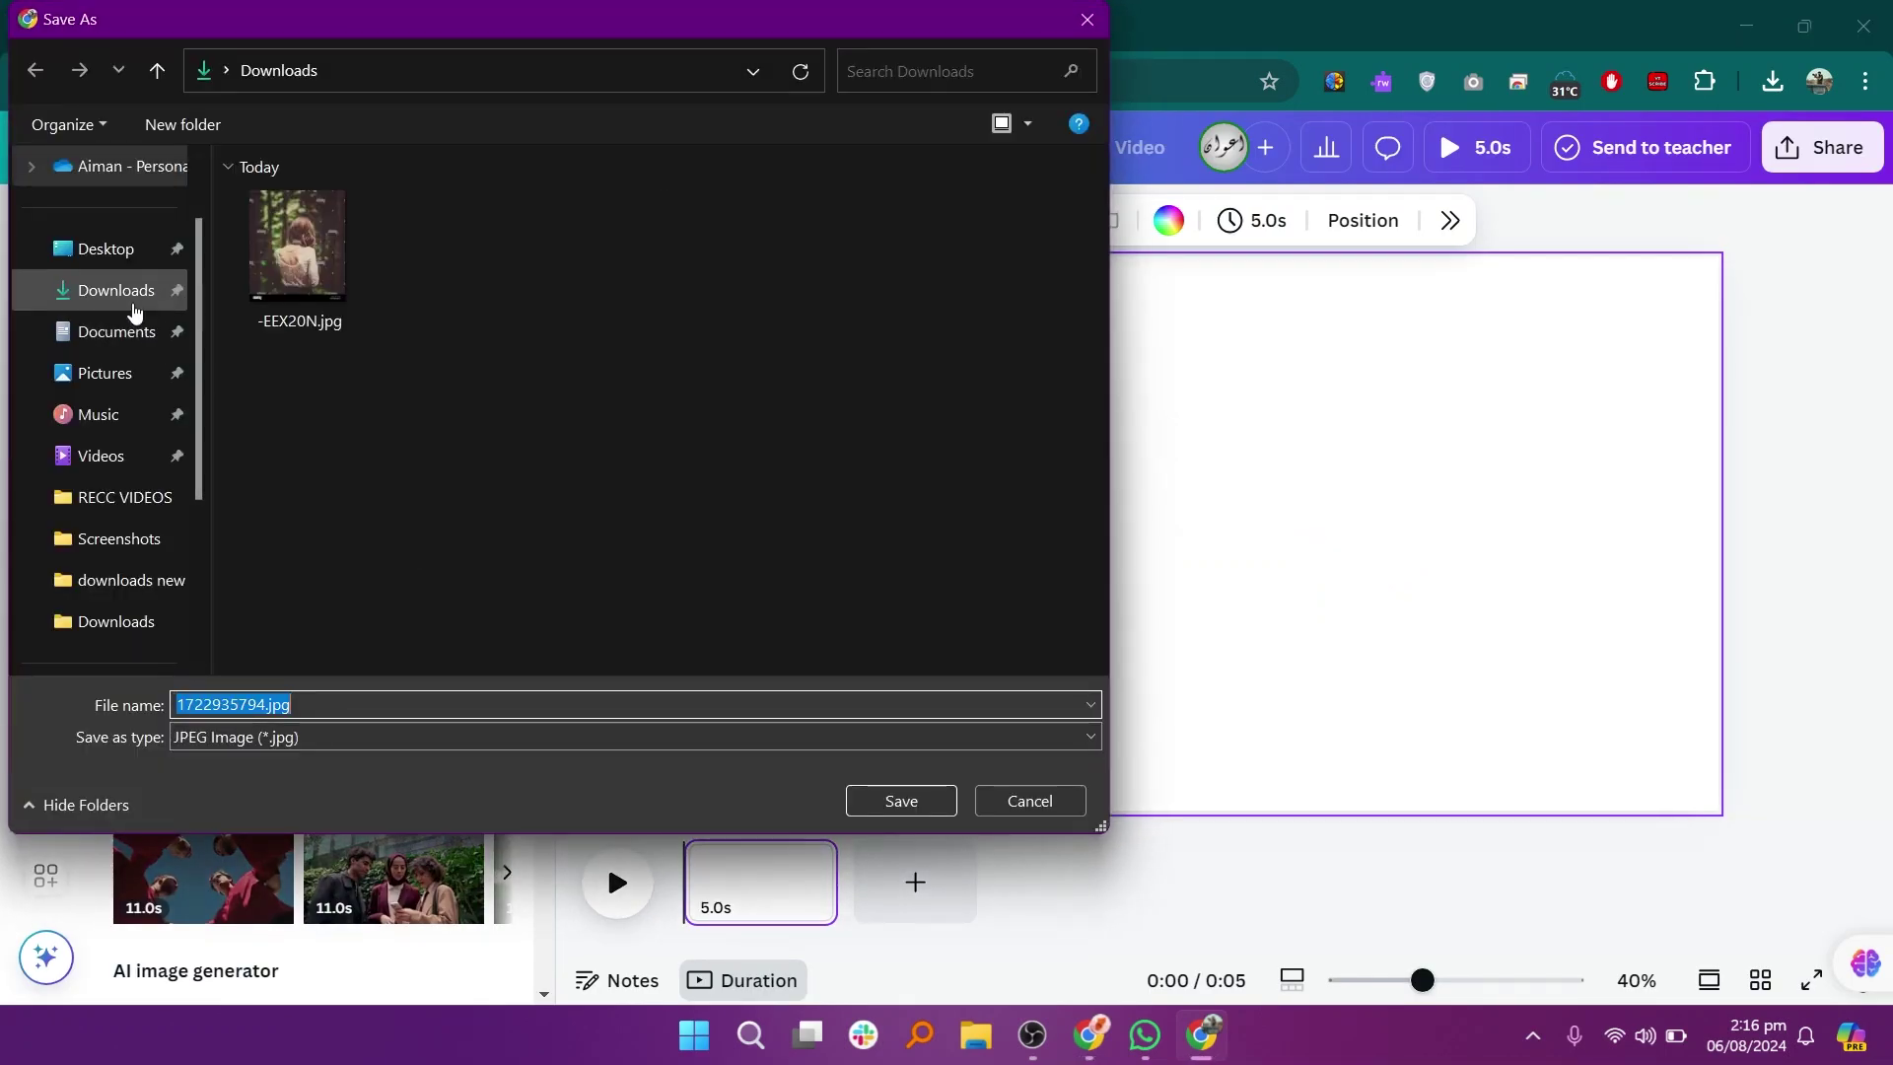
pyautogui.click(861, 812)
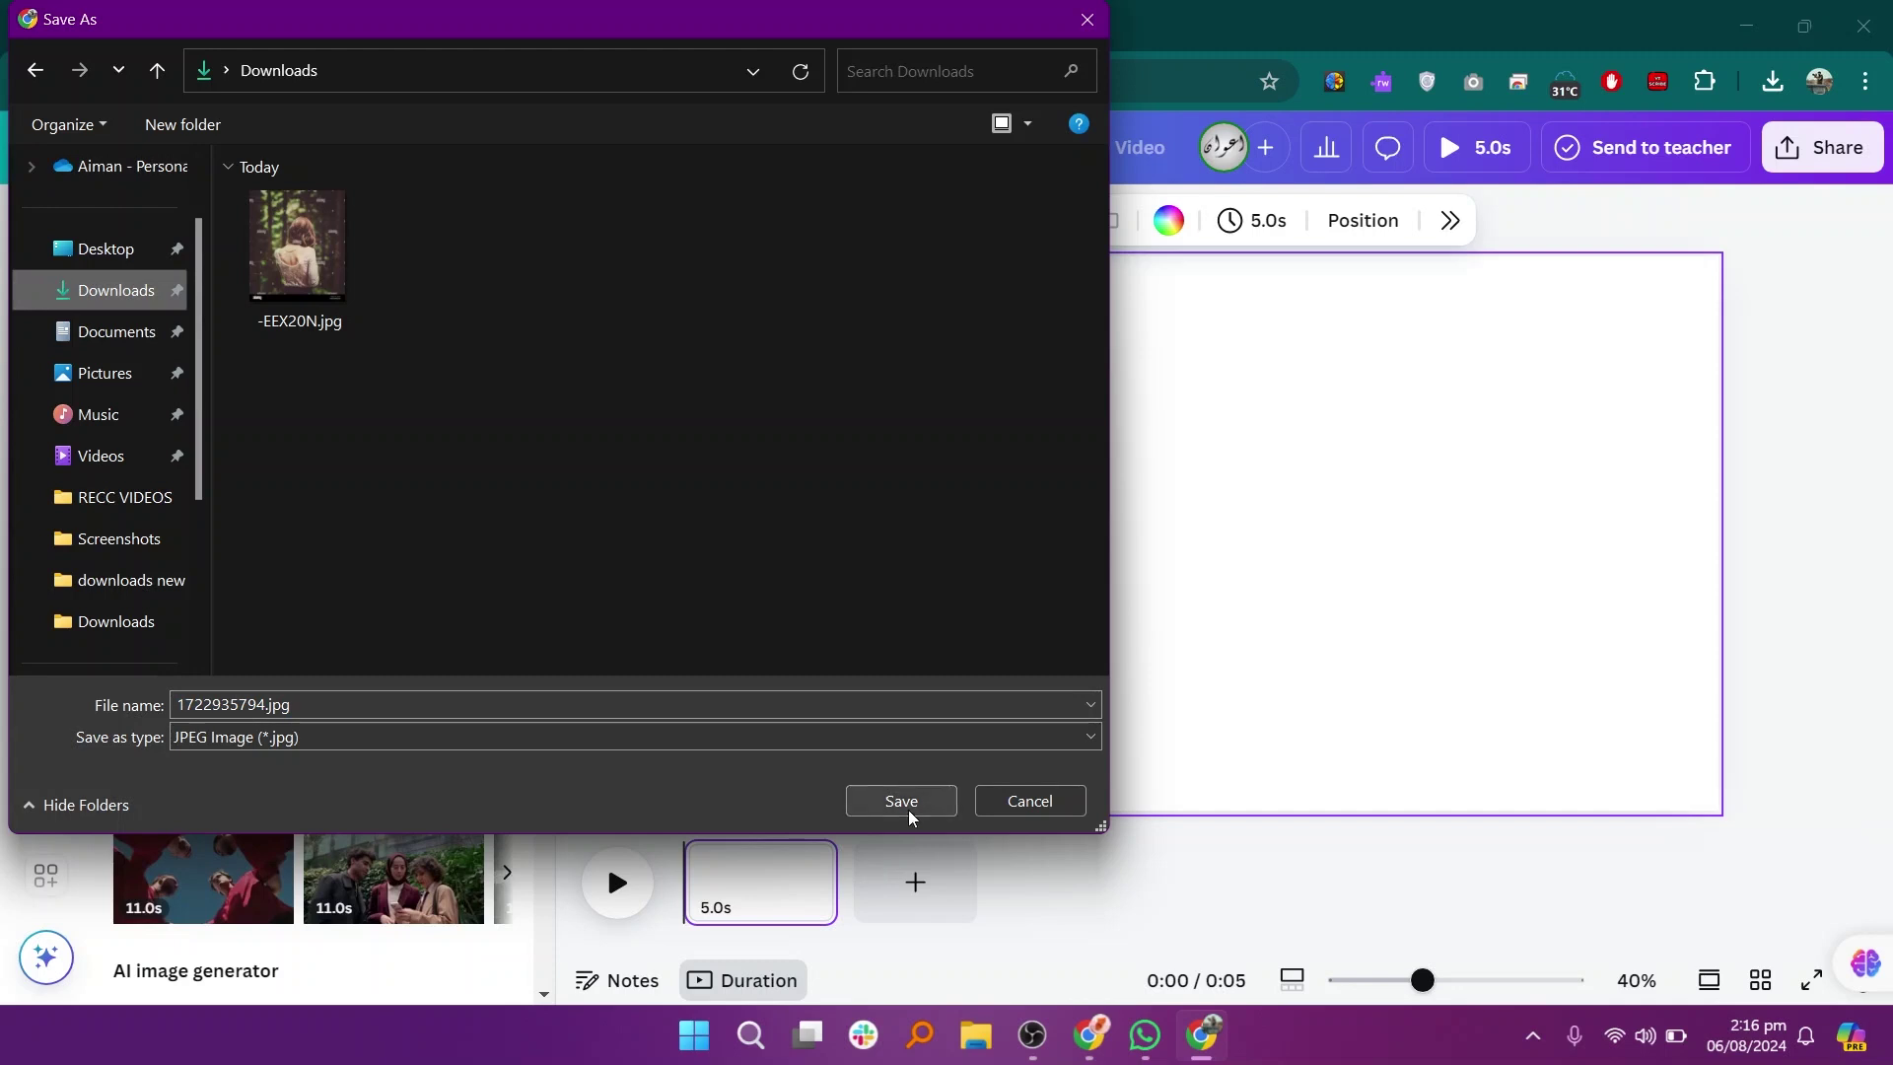
pyautogui.click(901, 802)
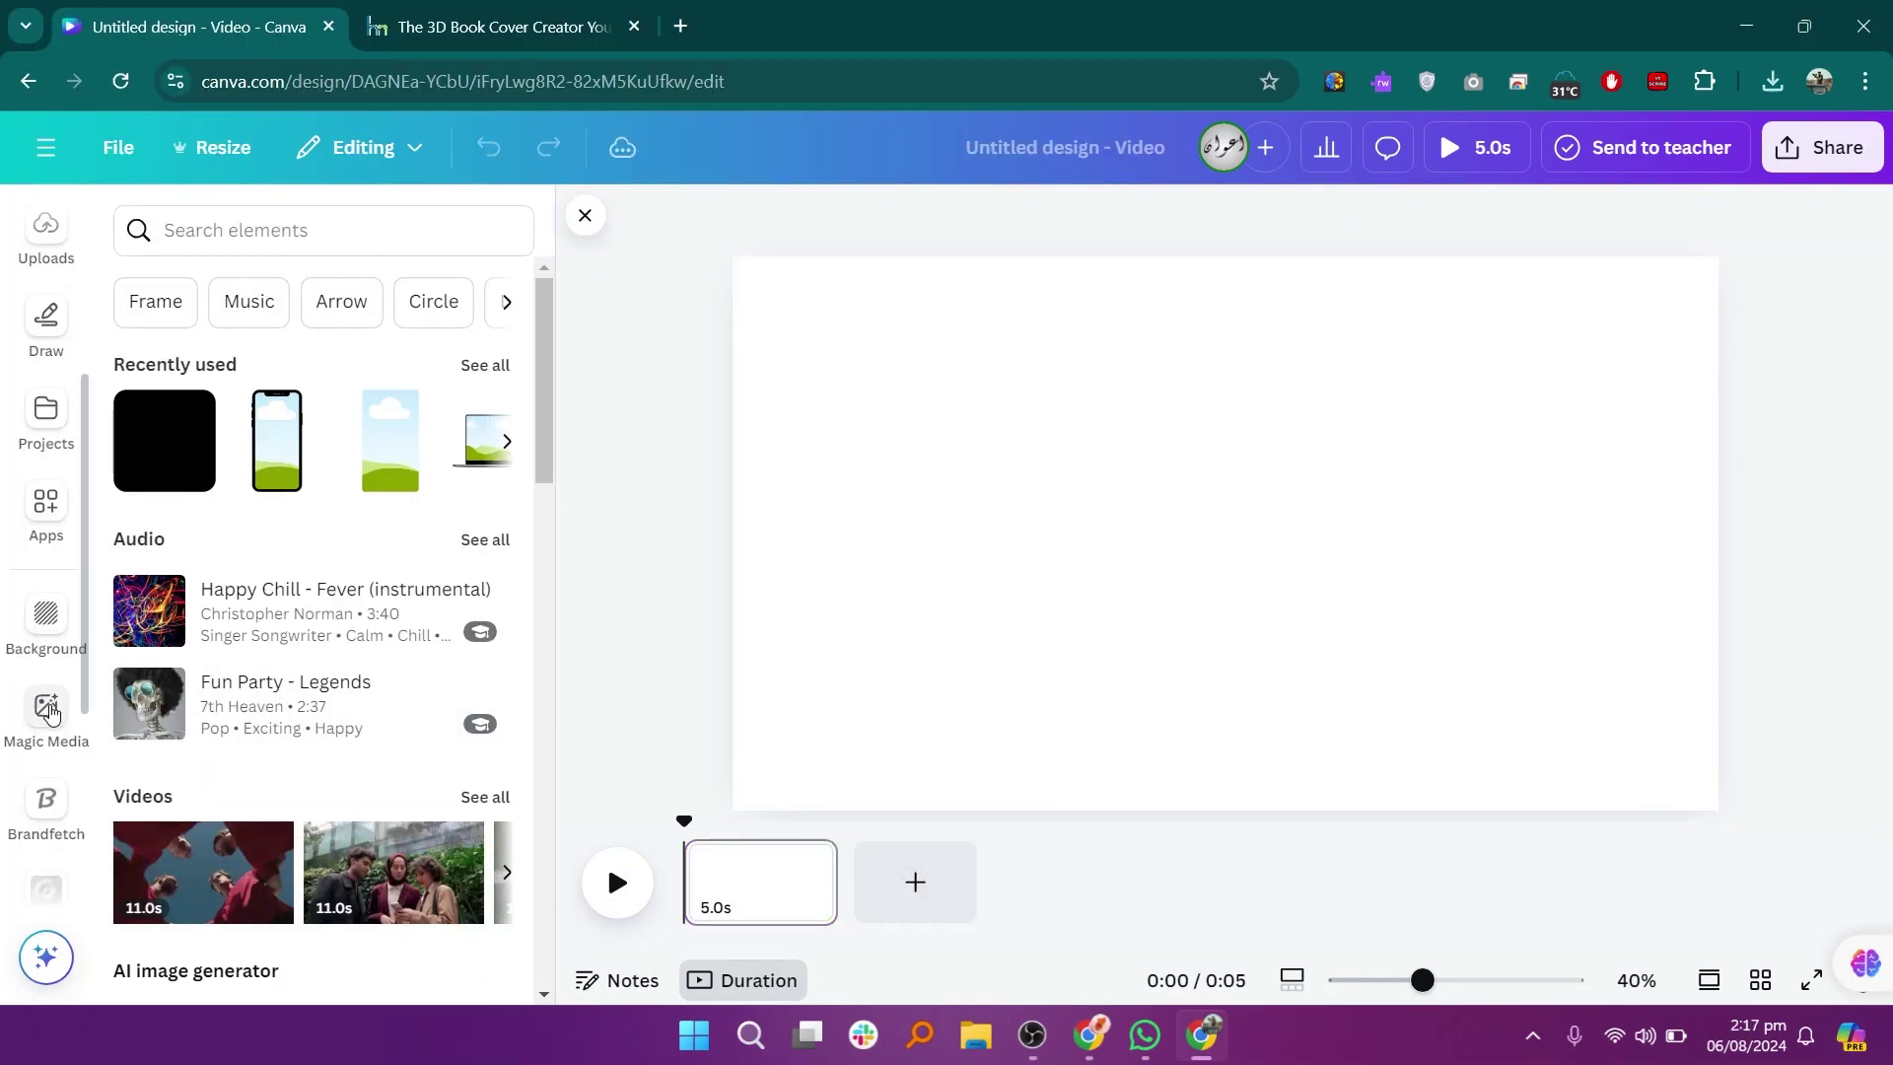
# Step: Enter the Magic Media image prompt 'gloomy scenery in london'
pyautogui.click(49, 713)
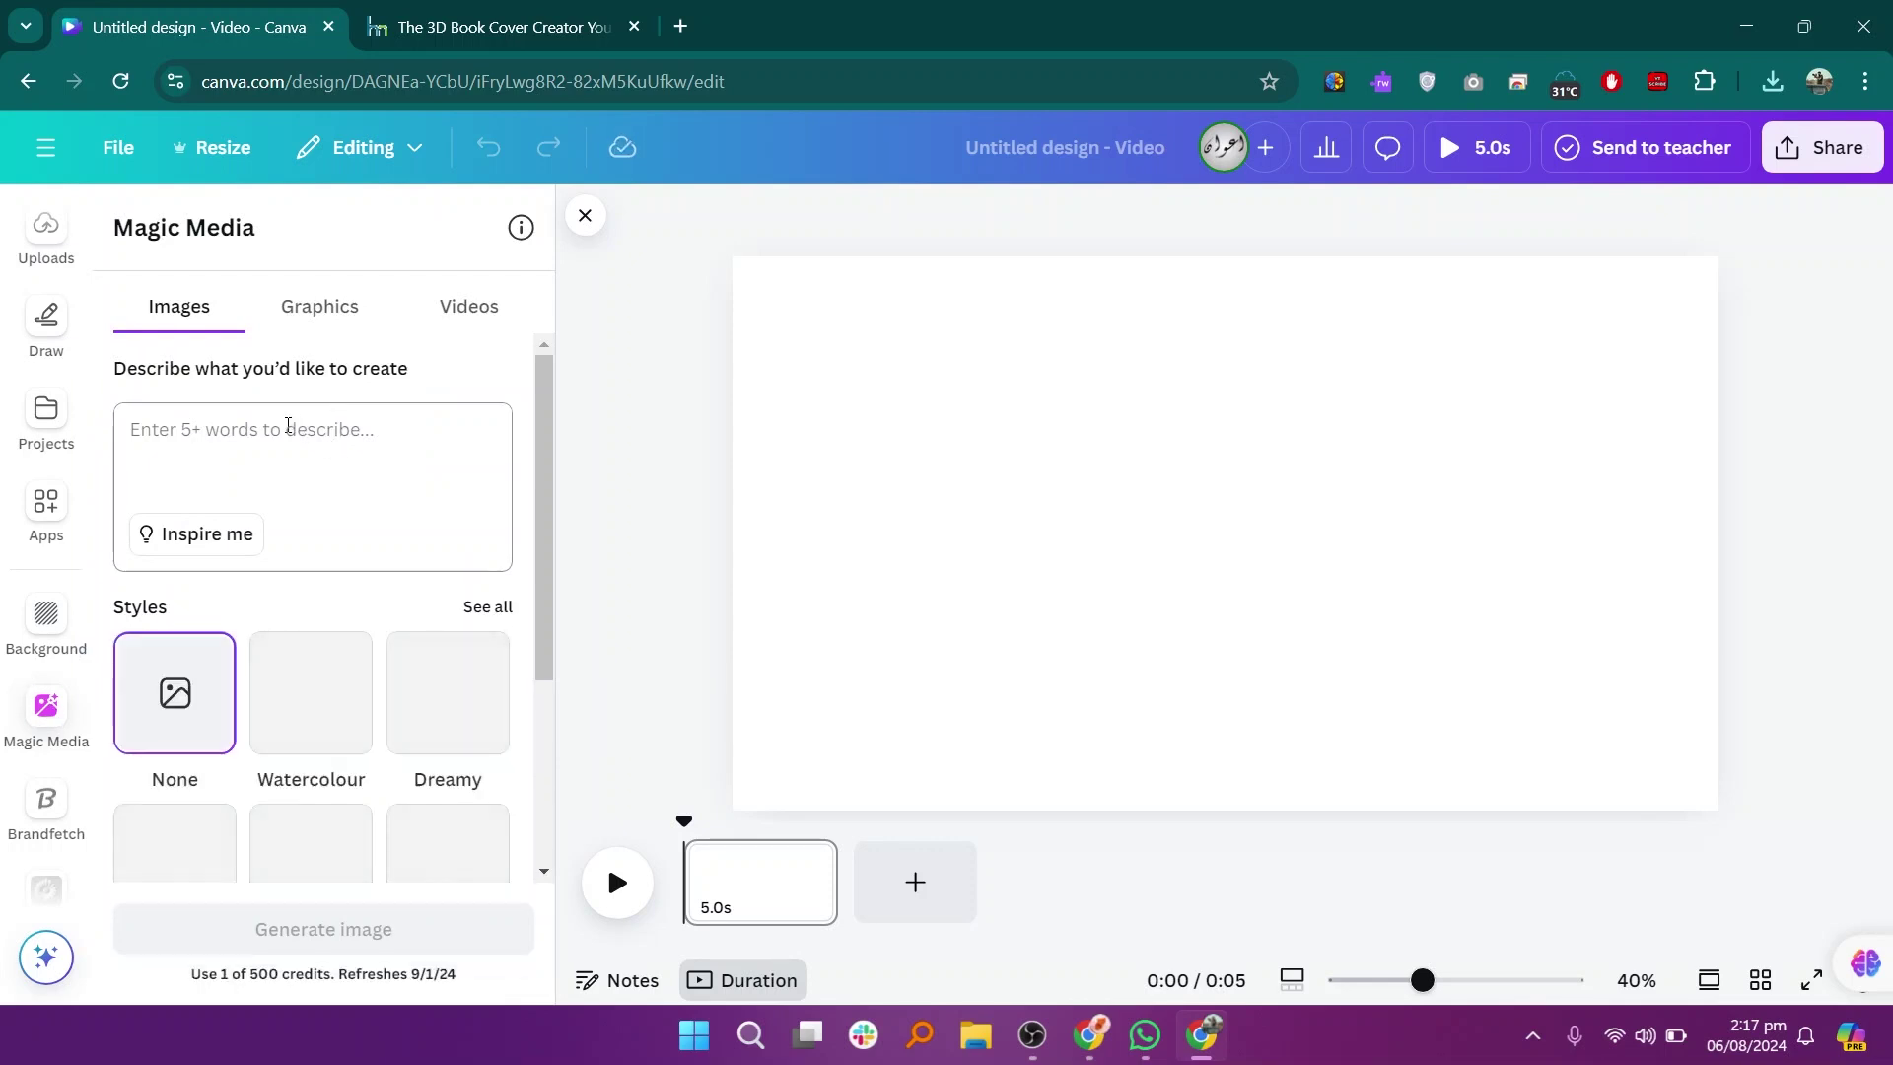
pyautogui.write('gloomy sc')
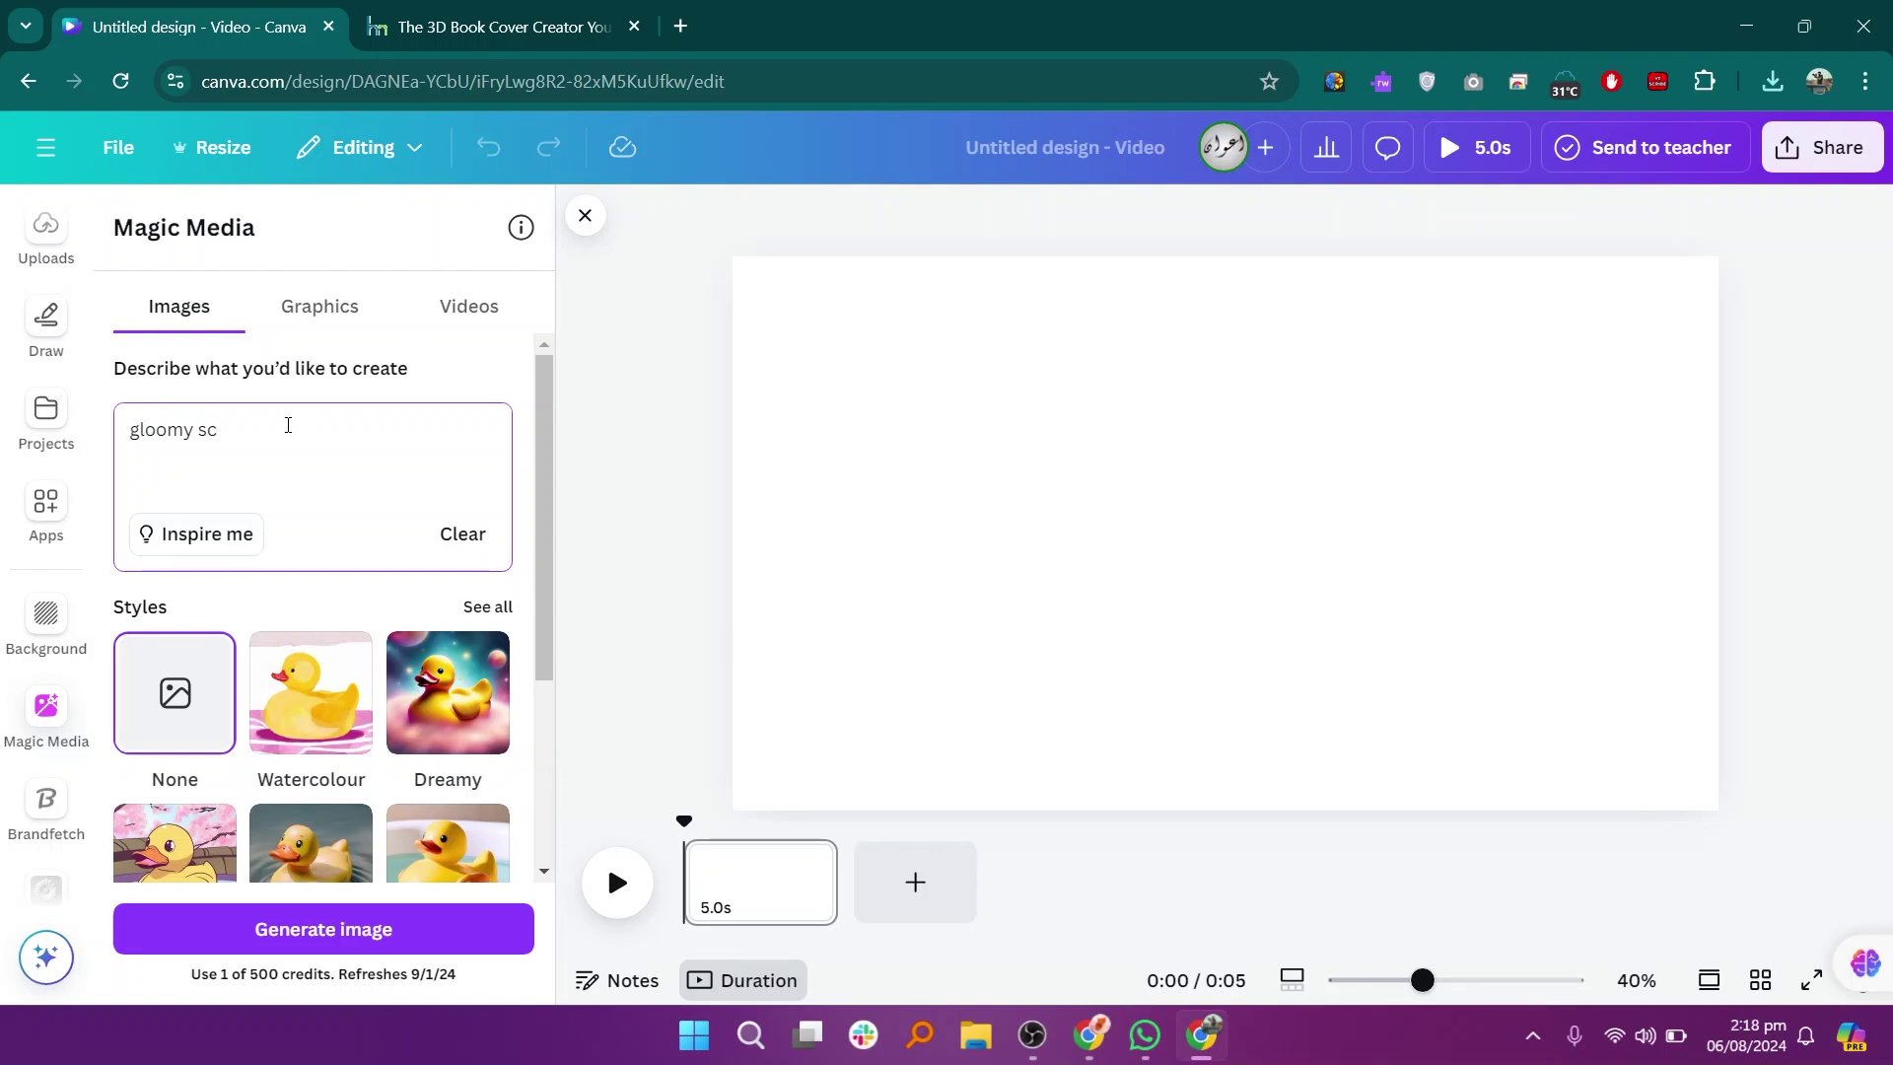
pyautogui.write('enery in london')
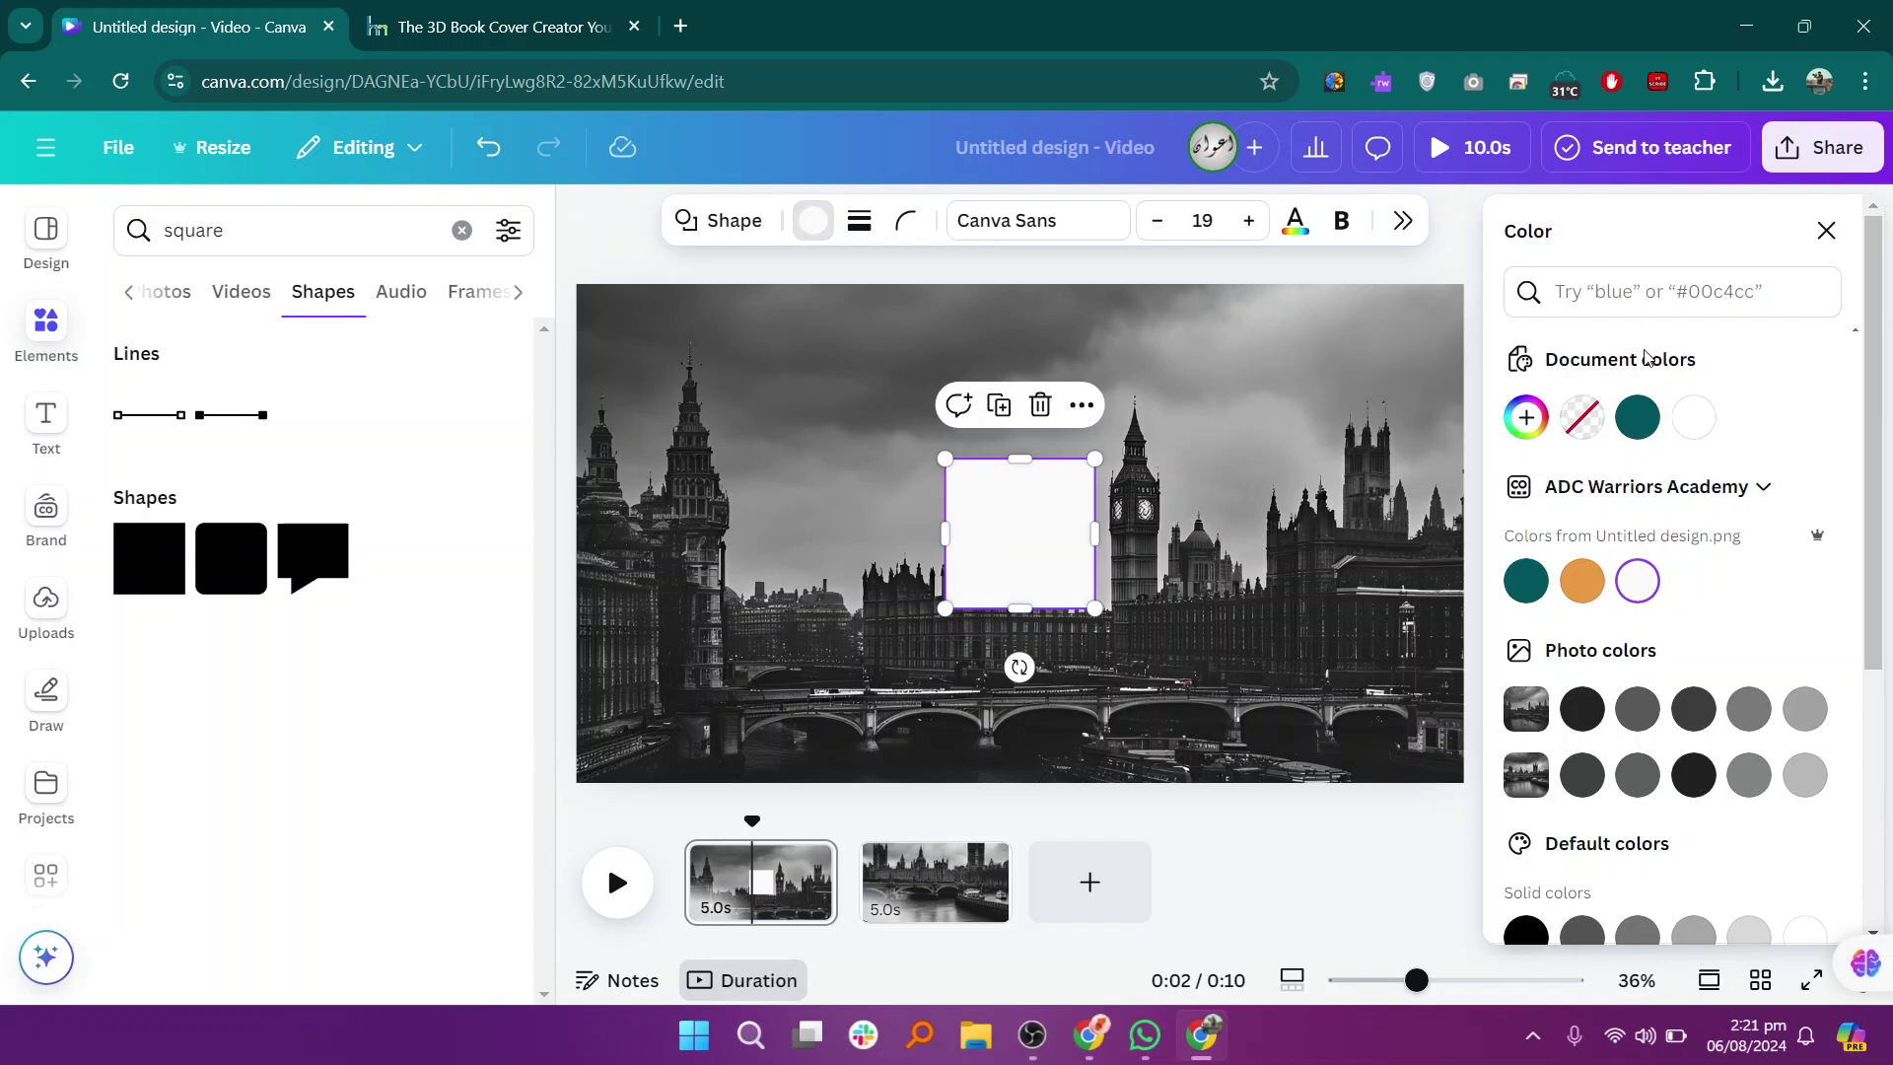
# Step: Turn the square into a white panel at about 46 transparency
pyautogui.click(1583, 418)
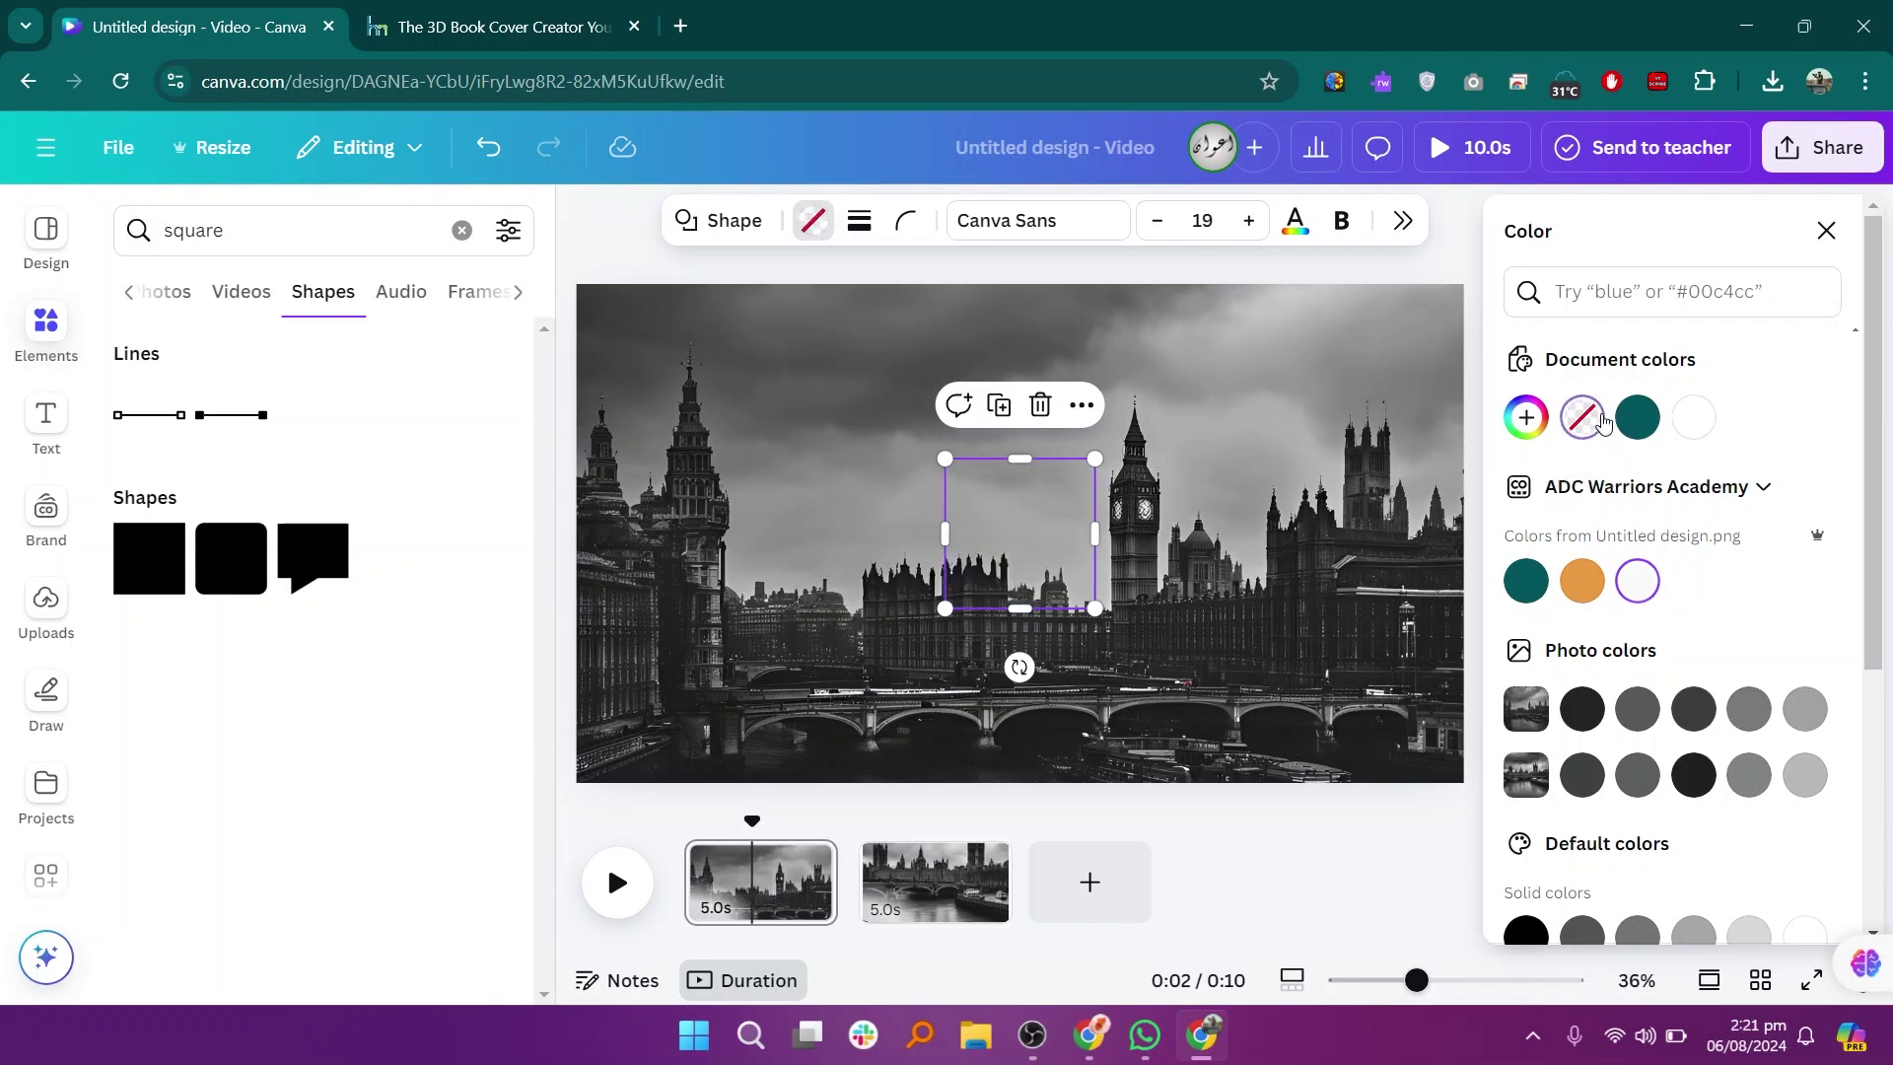
pyautogui.click(1634, 588)
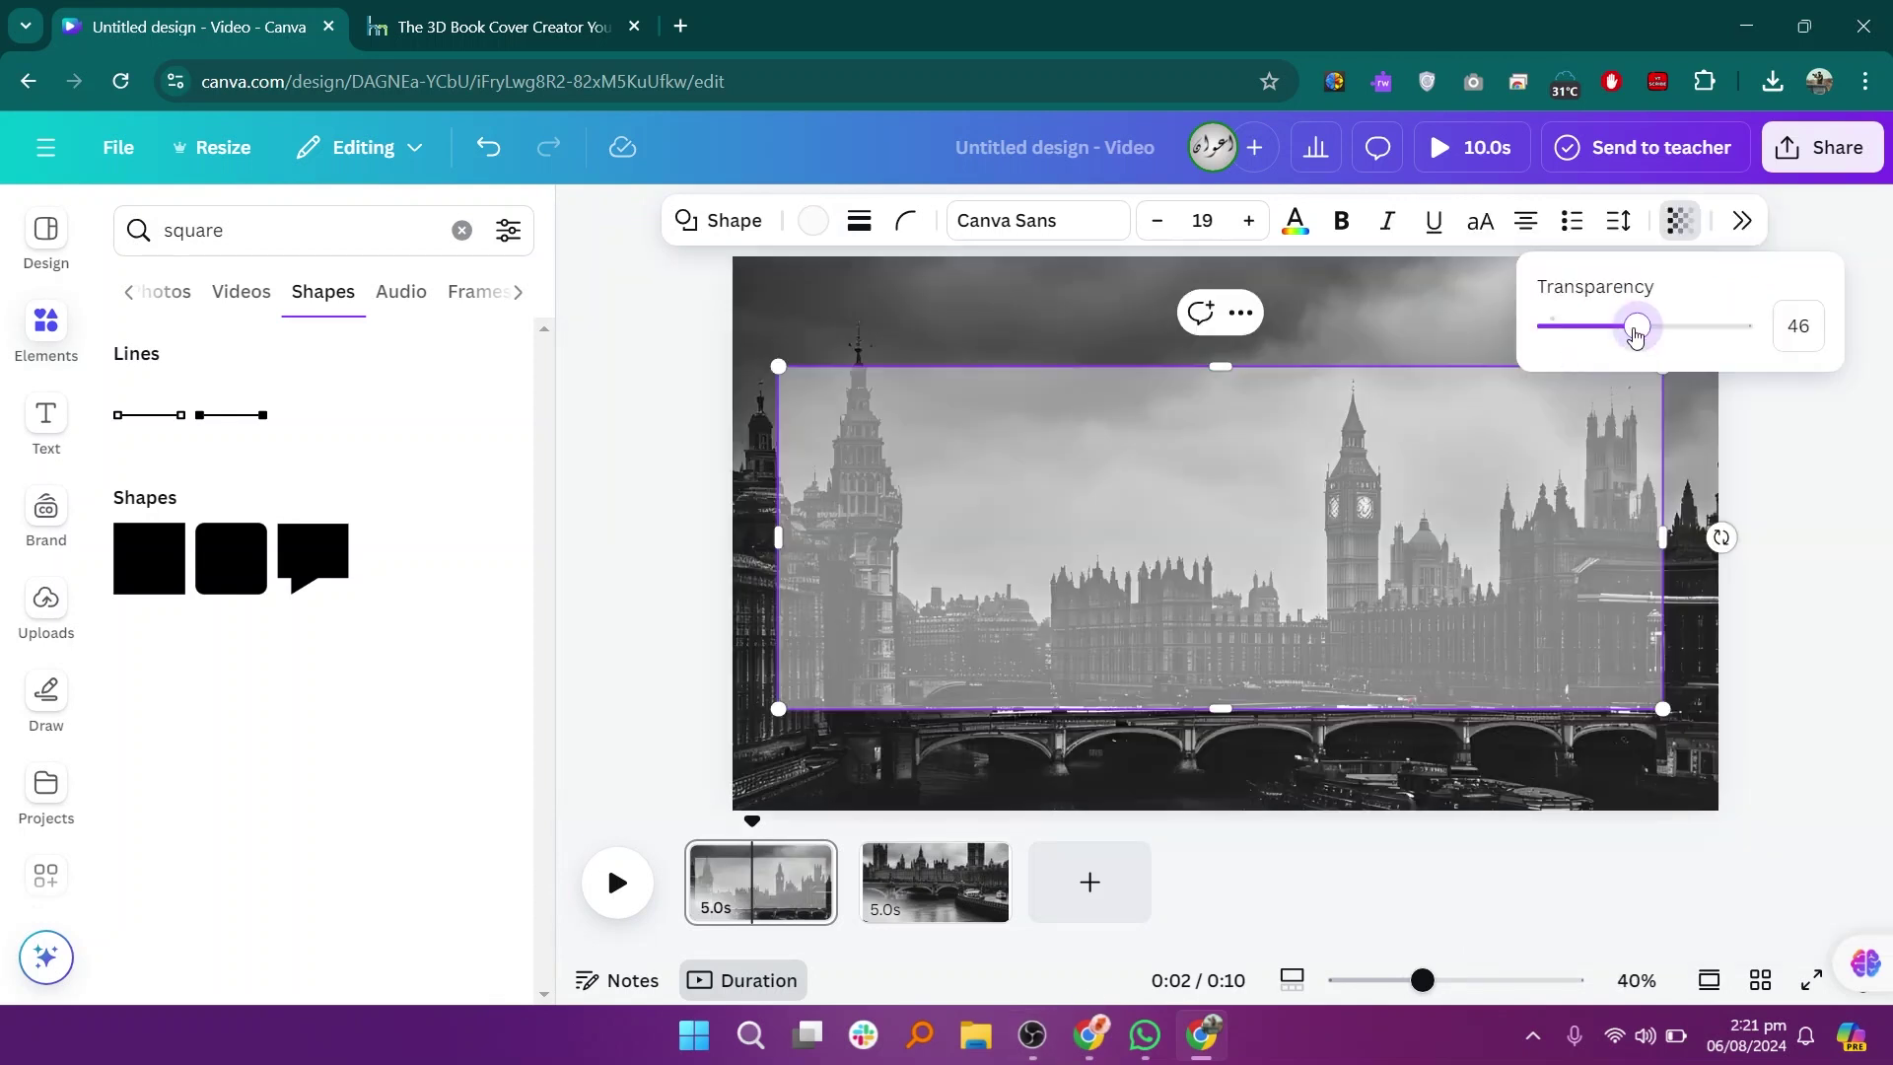
pyautogui.moveTo(1636, 335)
pyautogui.mouseDown()
pyautogui.moveTo(1677, 325)
pyautogui.moveTo(1640, 328)
pyautogui.mouseUp()
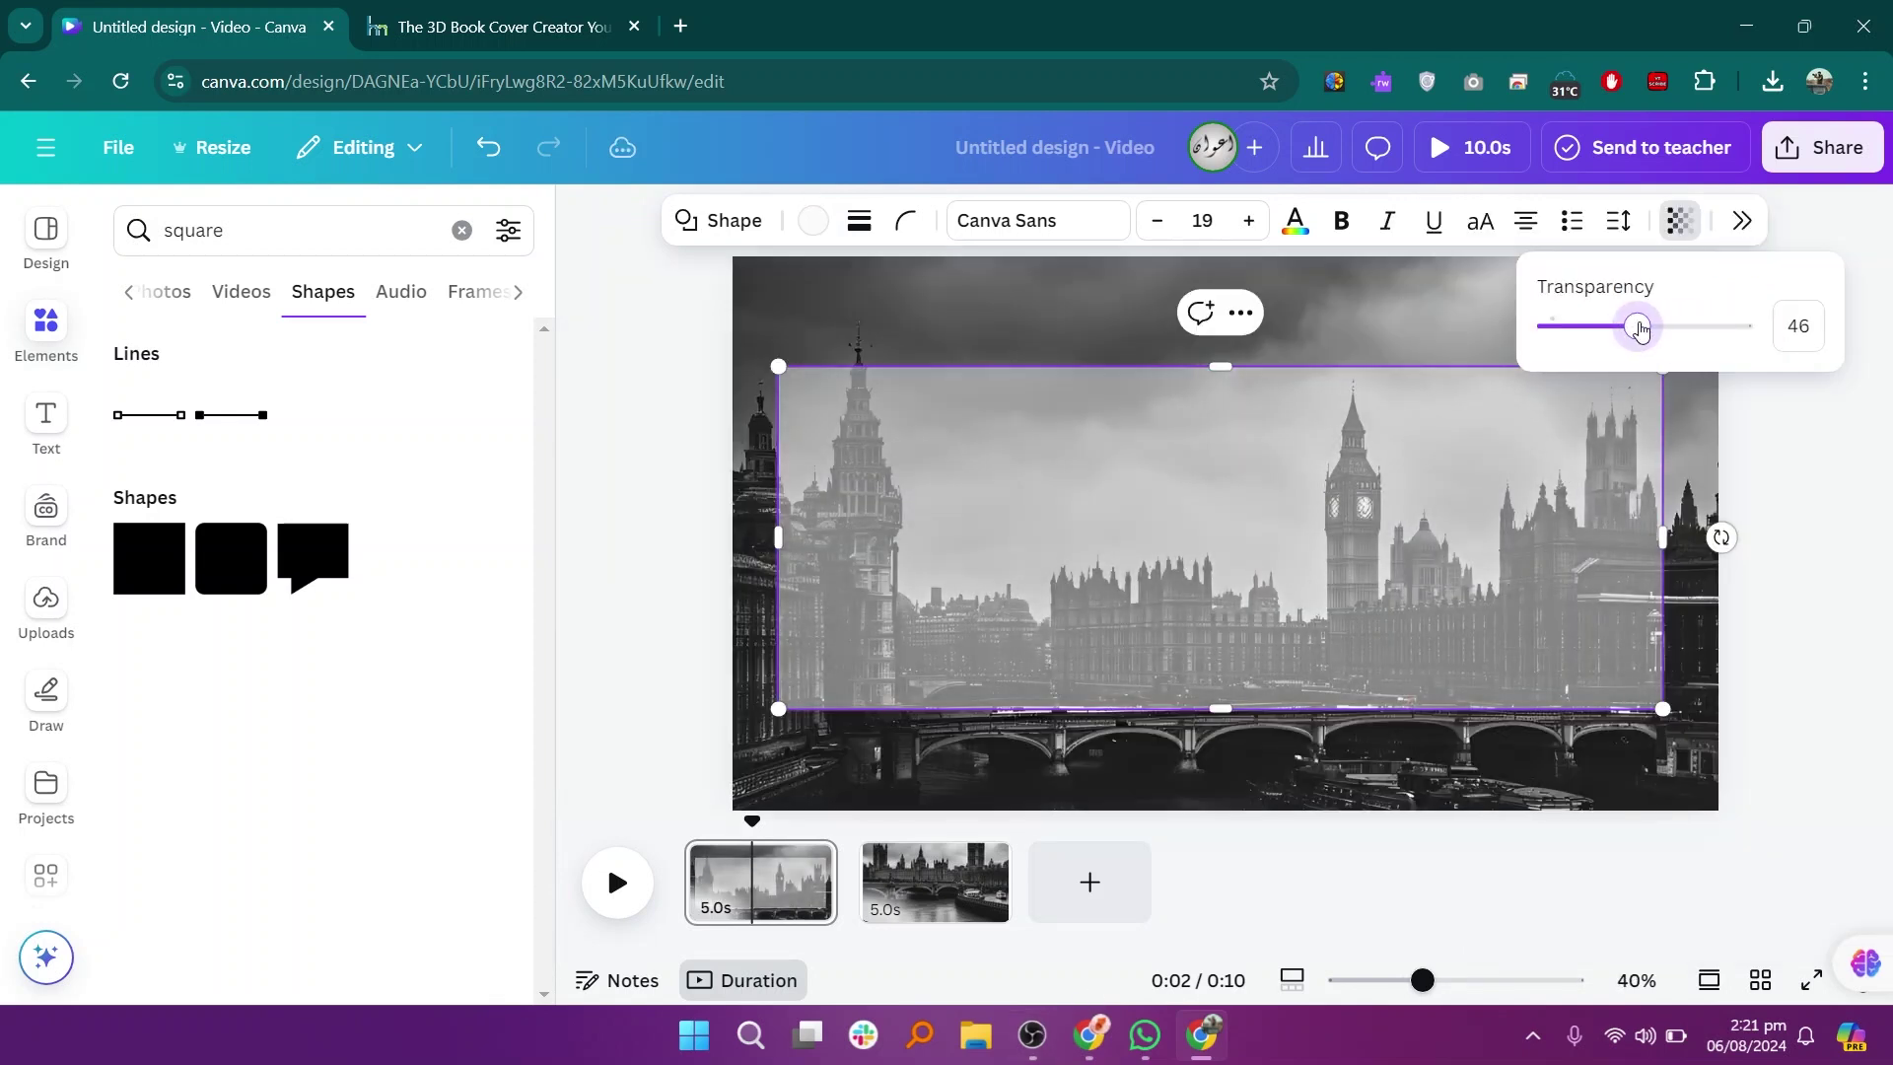
pyautogui.click(1258, 486)
# Step: Add a subheading text box and copy the synopsis's first two sentences from Amazon
pyautogui.click(46, 419)
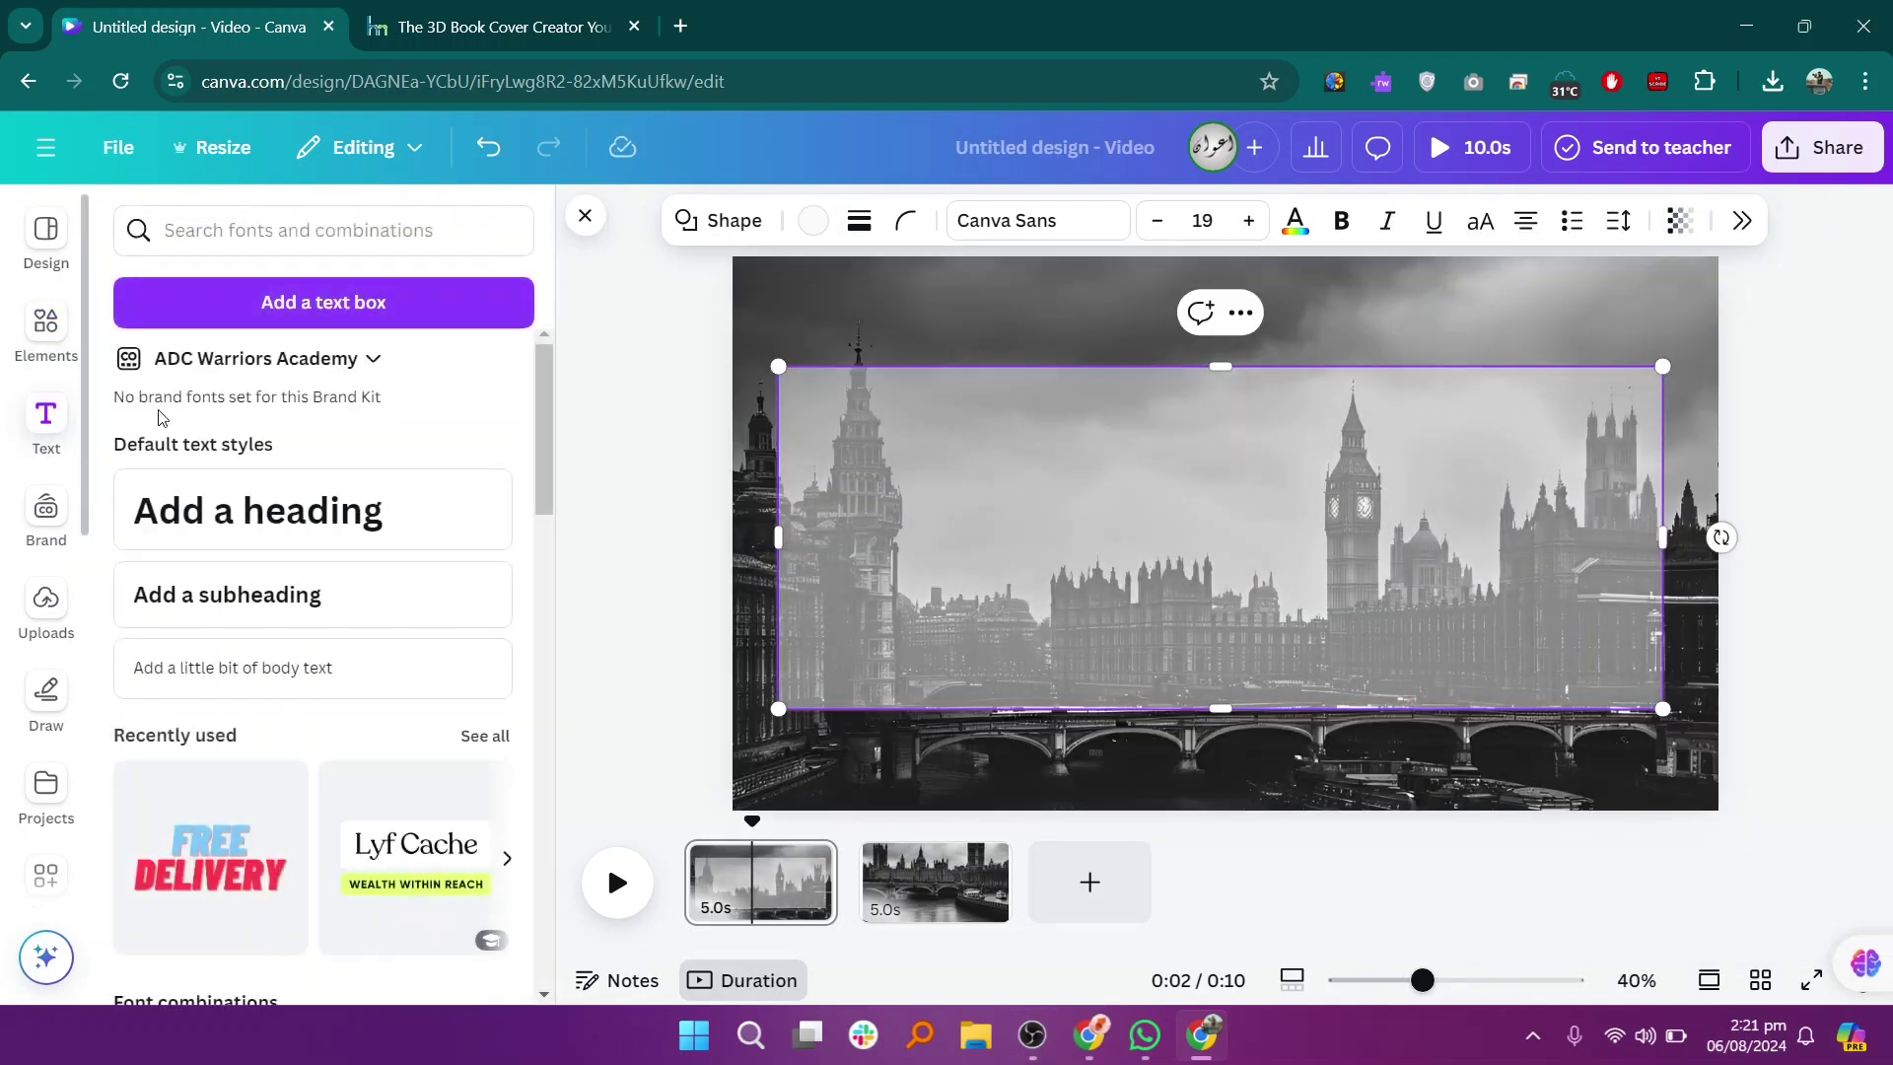
pyautogui.click(267, 597)
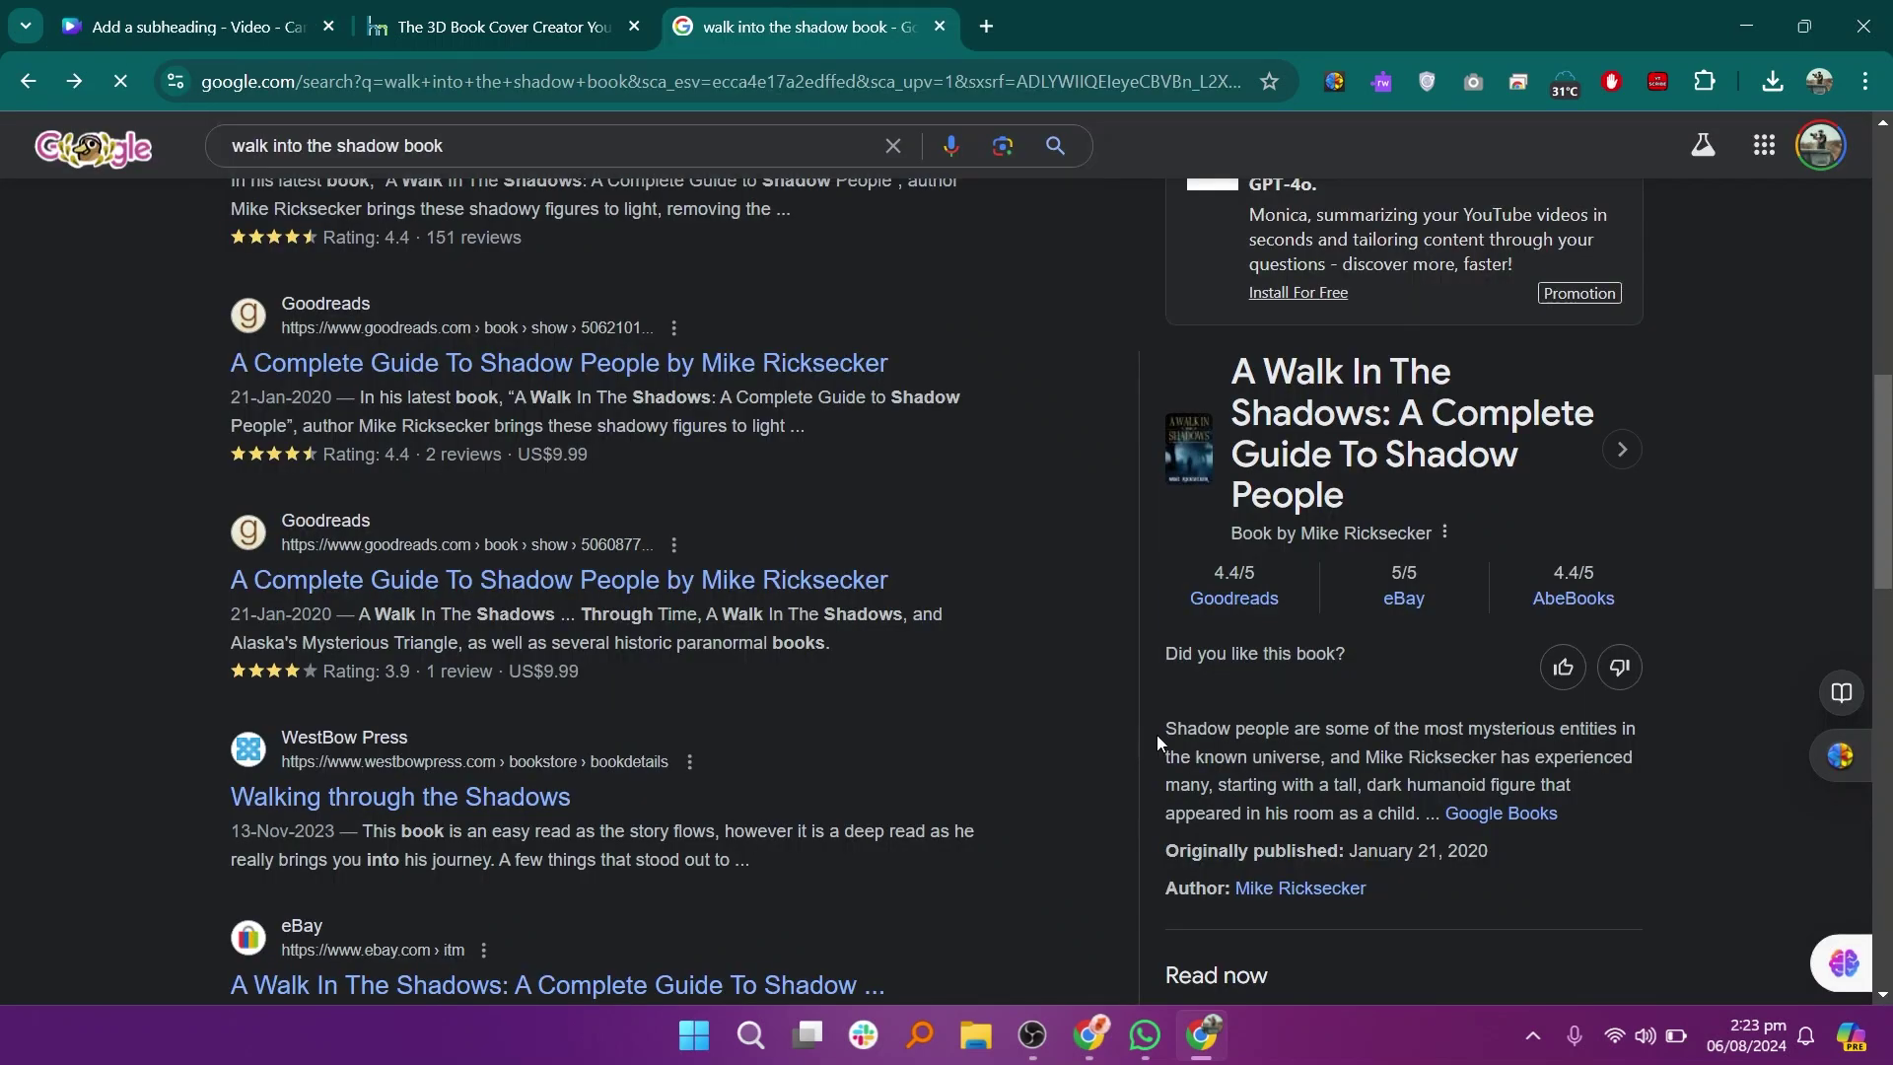
pyautogui.moveTo(1167, 728); pyautogui.dragTo(1261, 762)
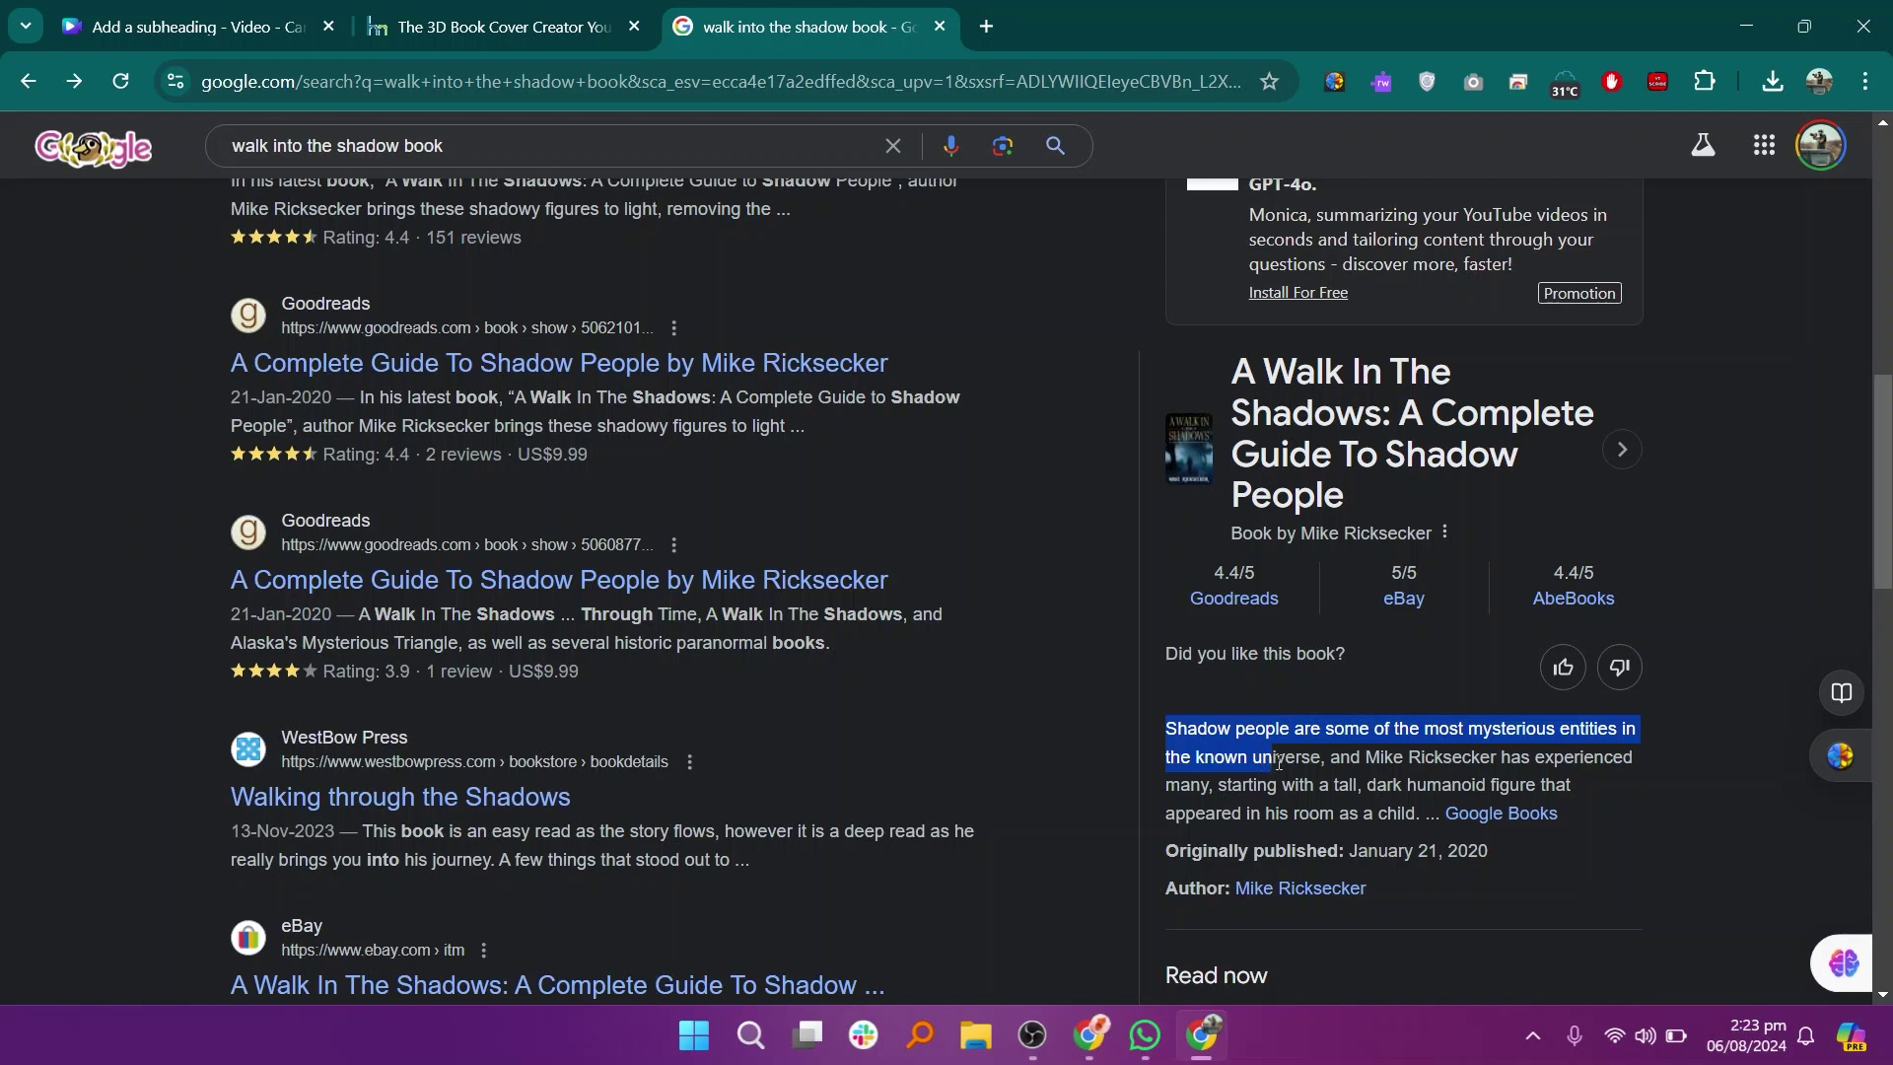
pyautogui.scroll(4, 690, 493)
pyautogui.click(552, 498)
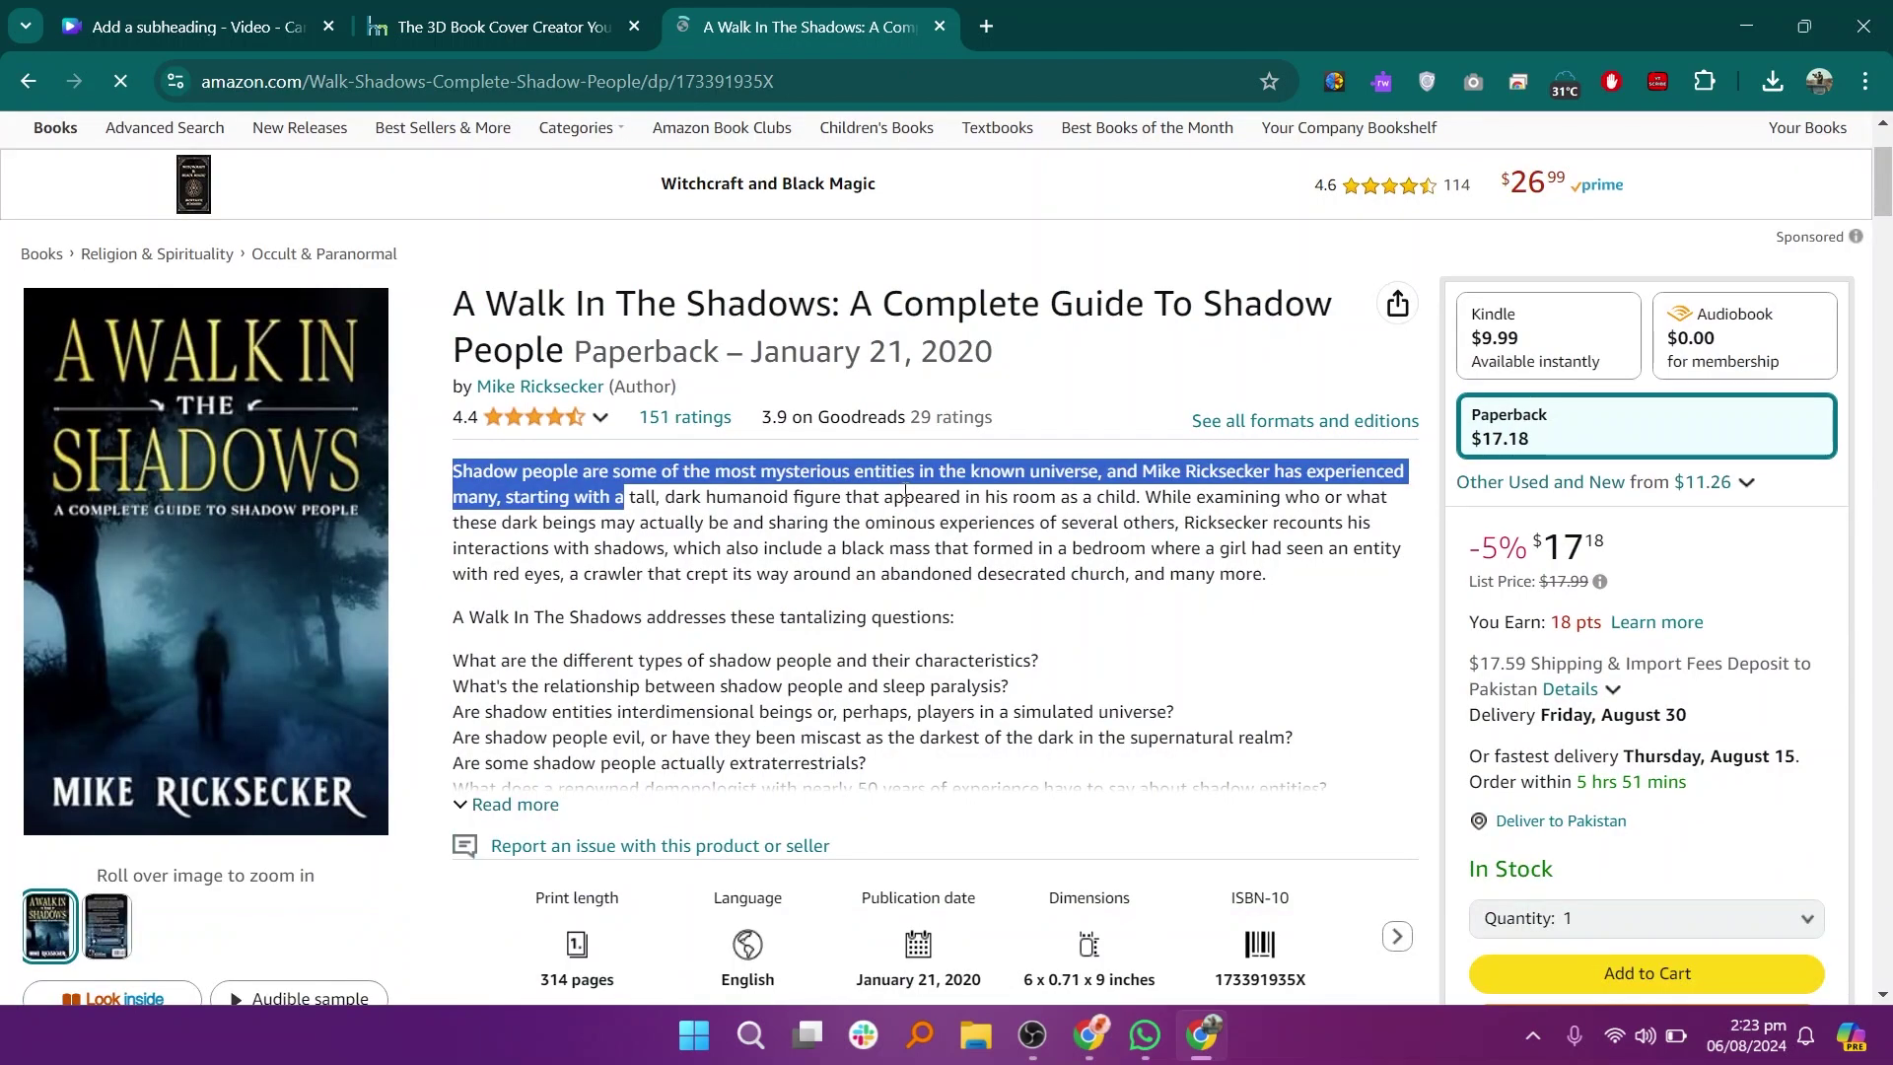
pyautogui.moveTo(905, 490); pyautogui.dragTo(1142, 500)
pyautogui.hotkey('ctrl', 'c')
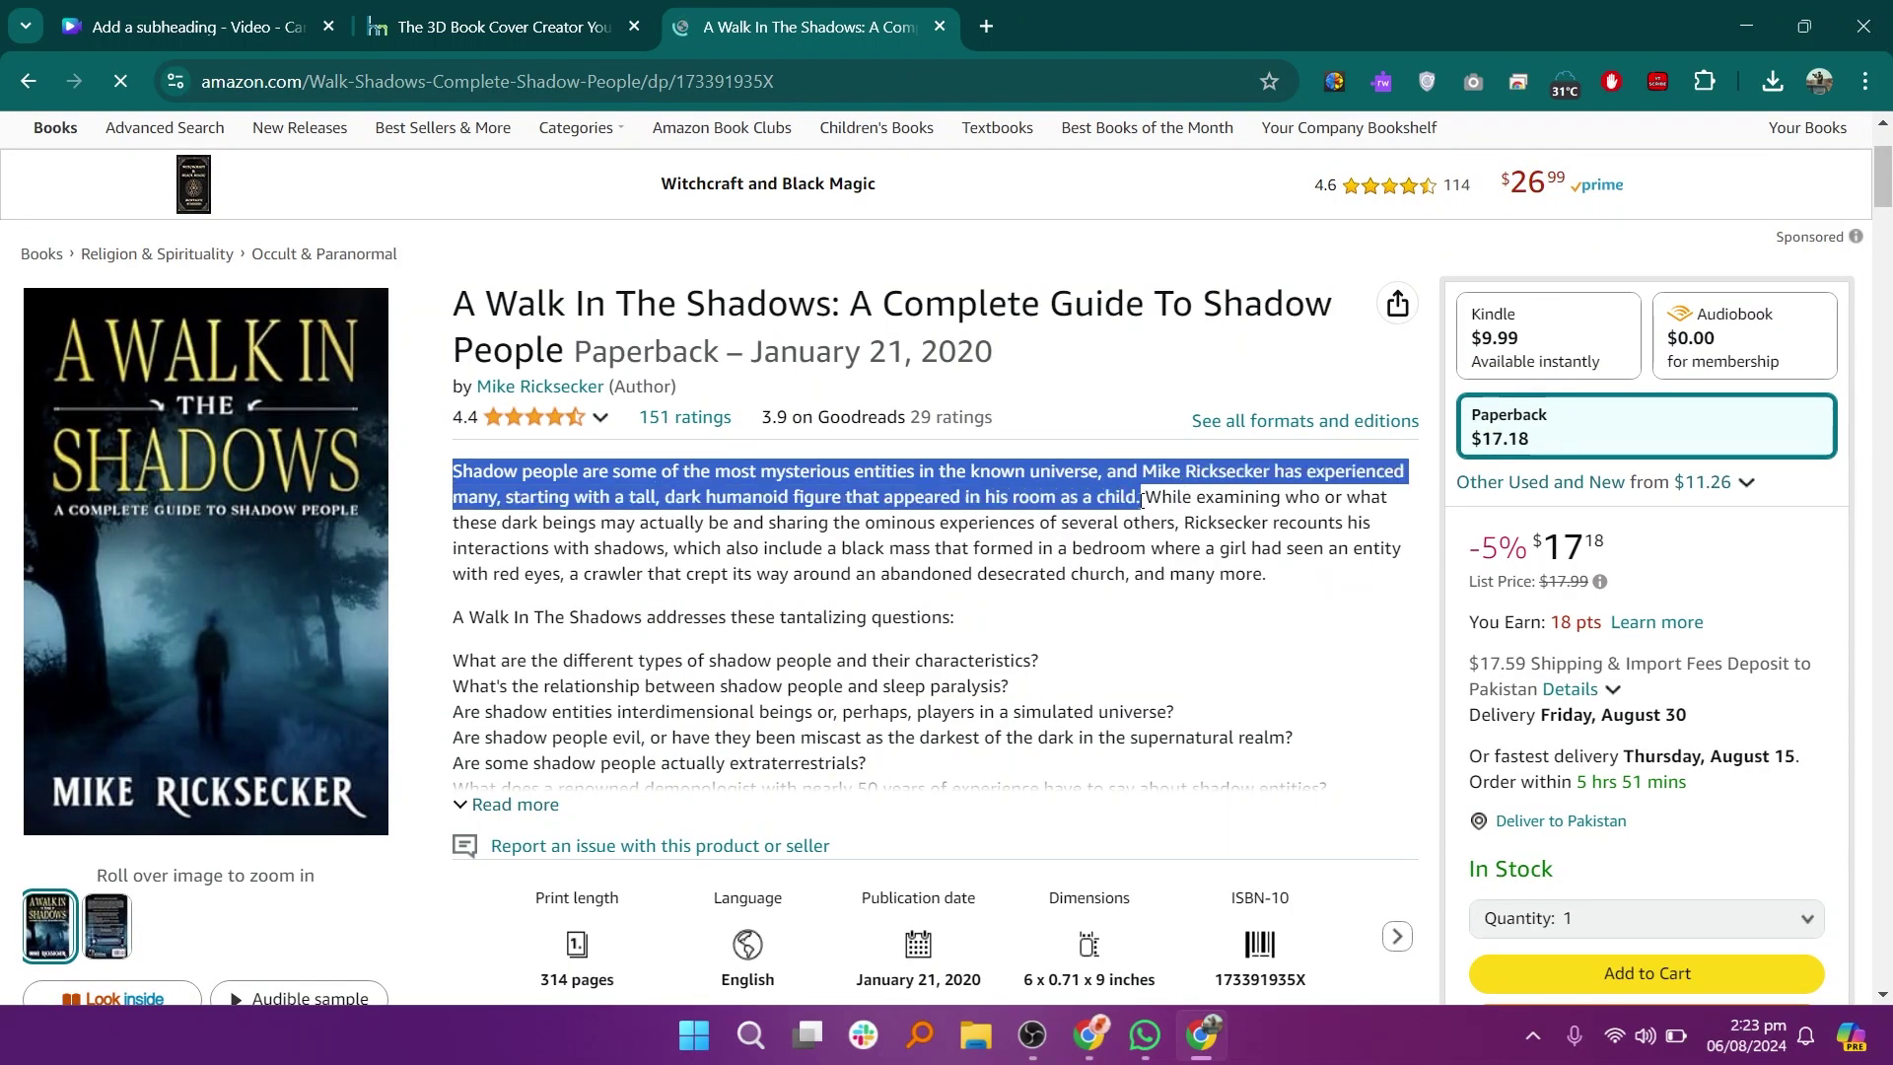
pyautogui.click(222, 27)
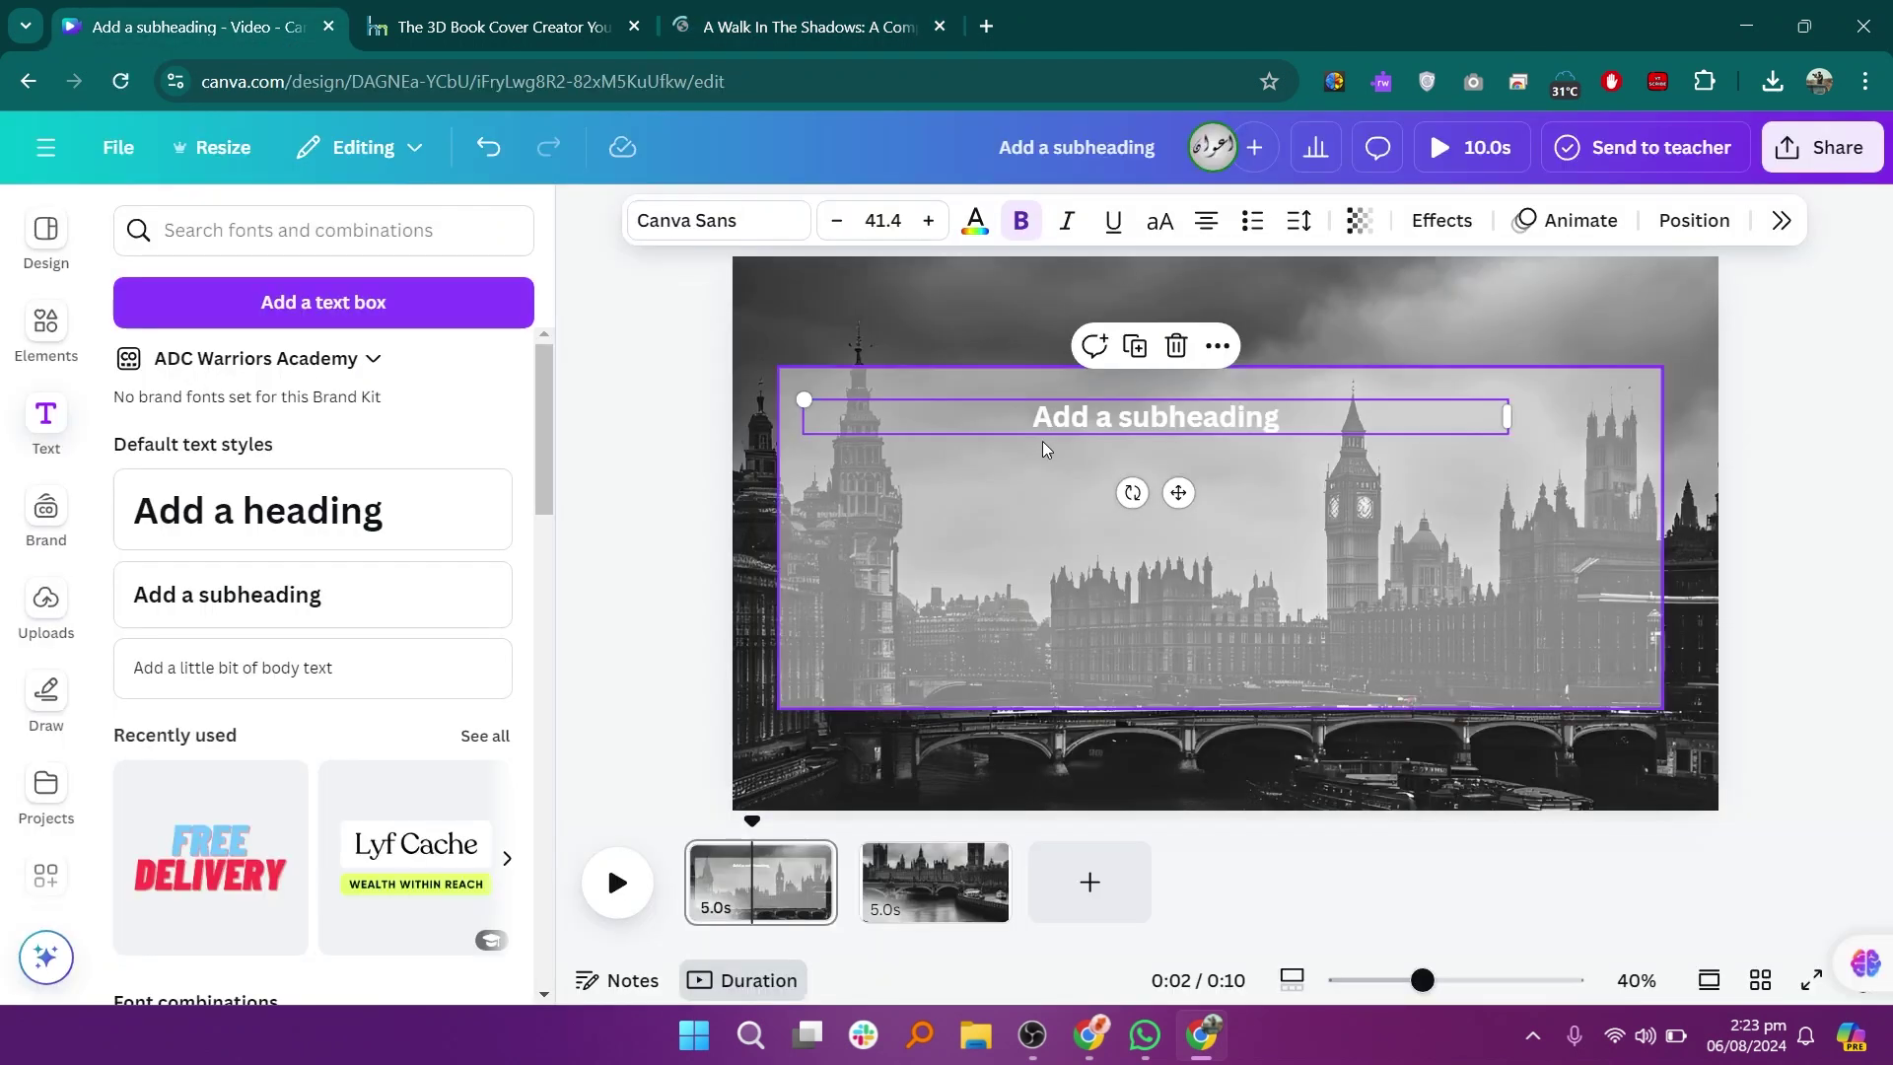
# Step: Paste the synopsis over the placeholder and enlarge the text to size 49.2
pyautogui.doubleClick(1060, 419)
pyautogui.hotkey('ctrl', 'v')
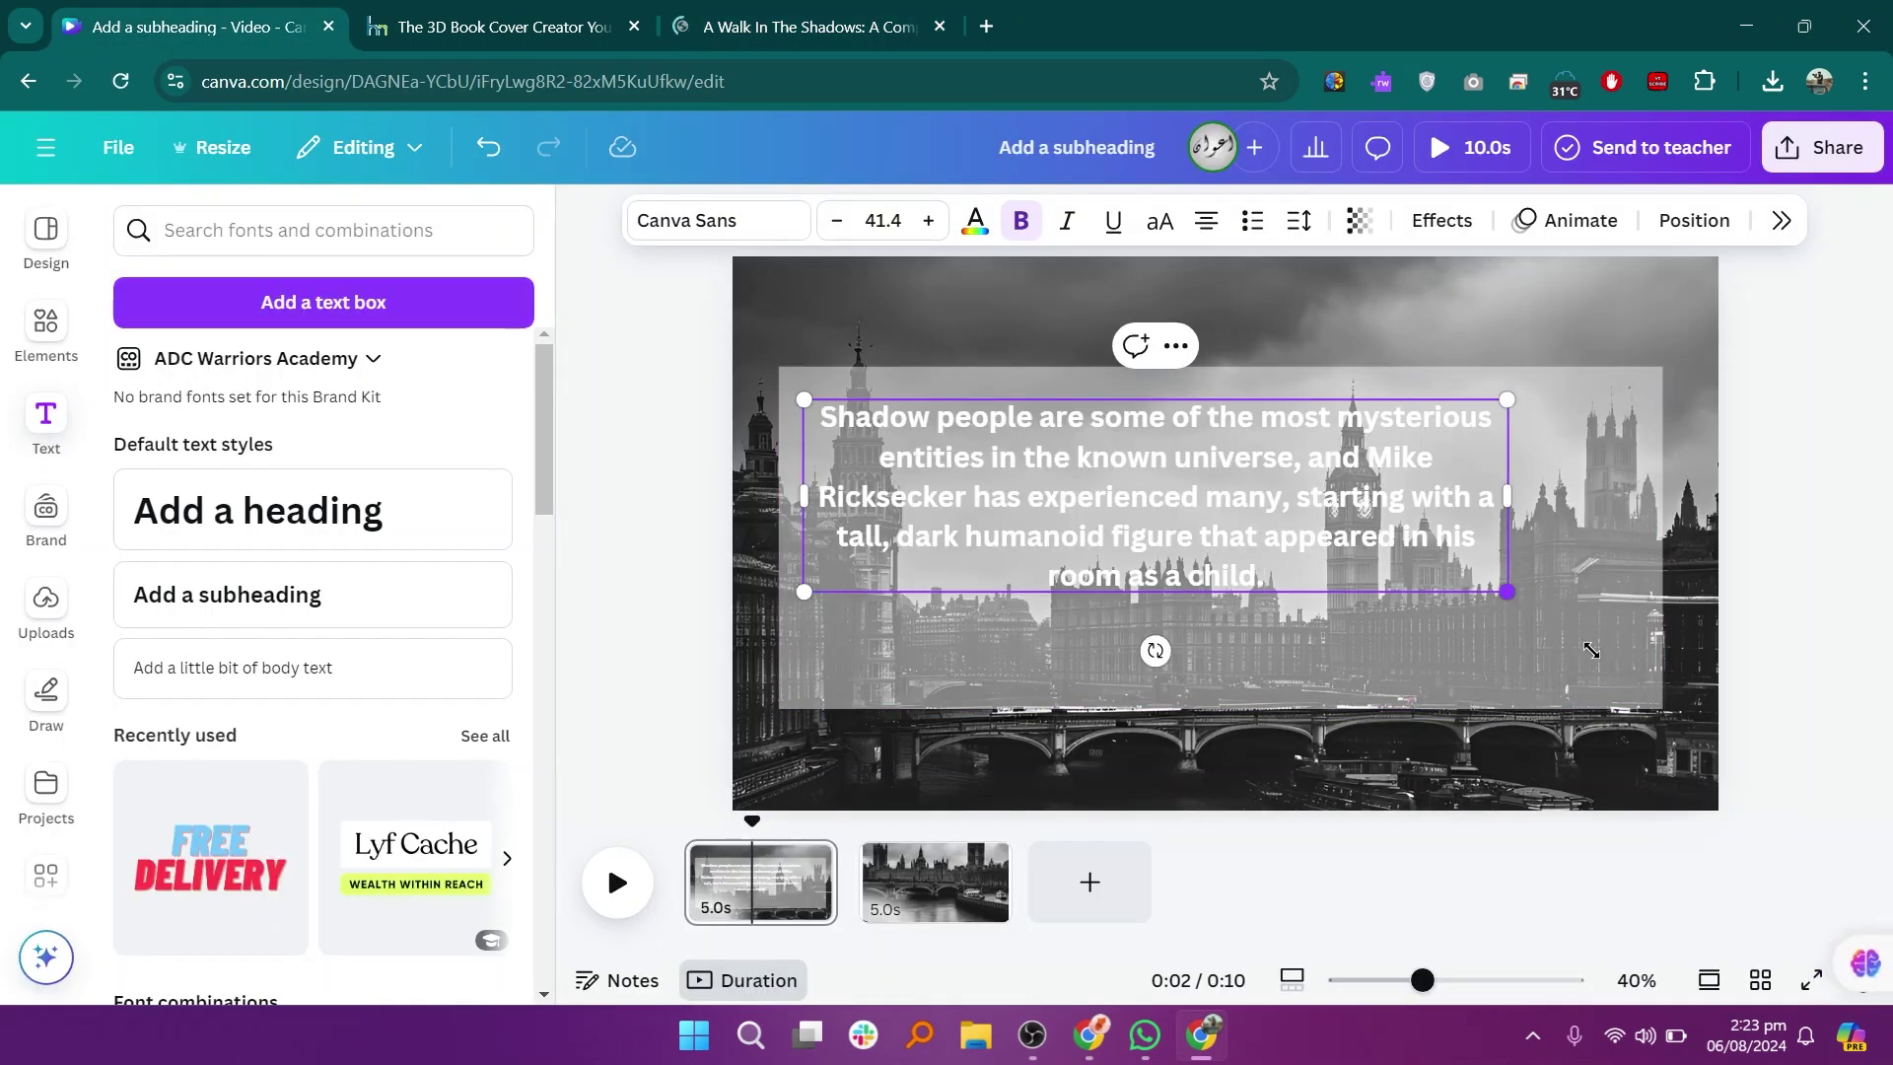
pyautogui.moveTo(1592, 651); pyautogui.dragTo(1640, 629)
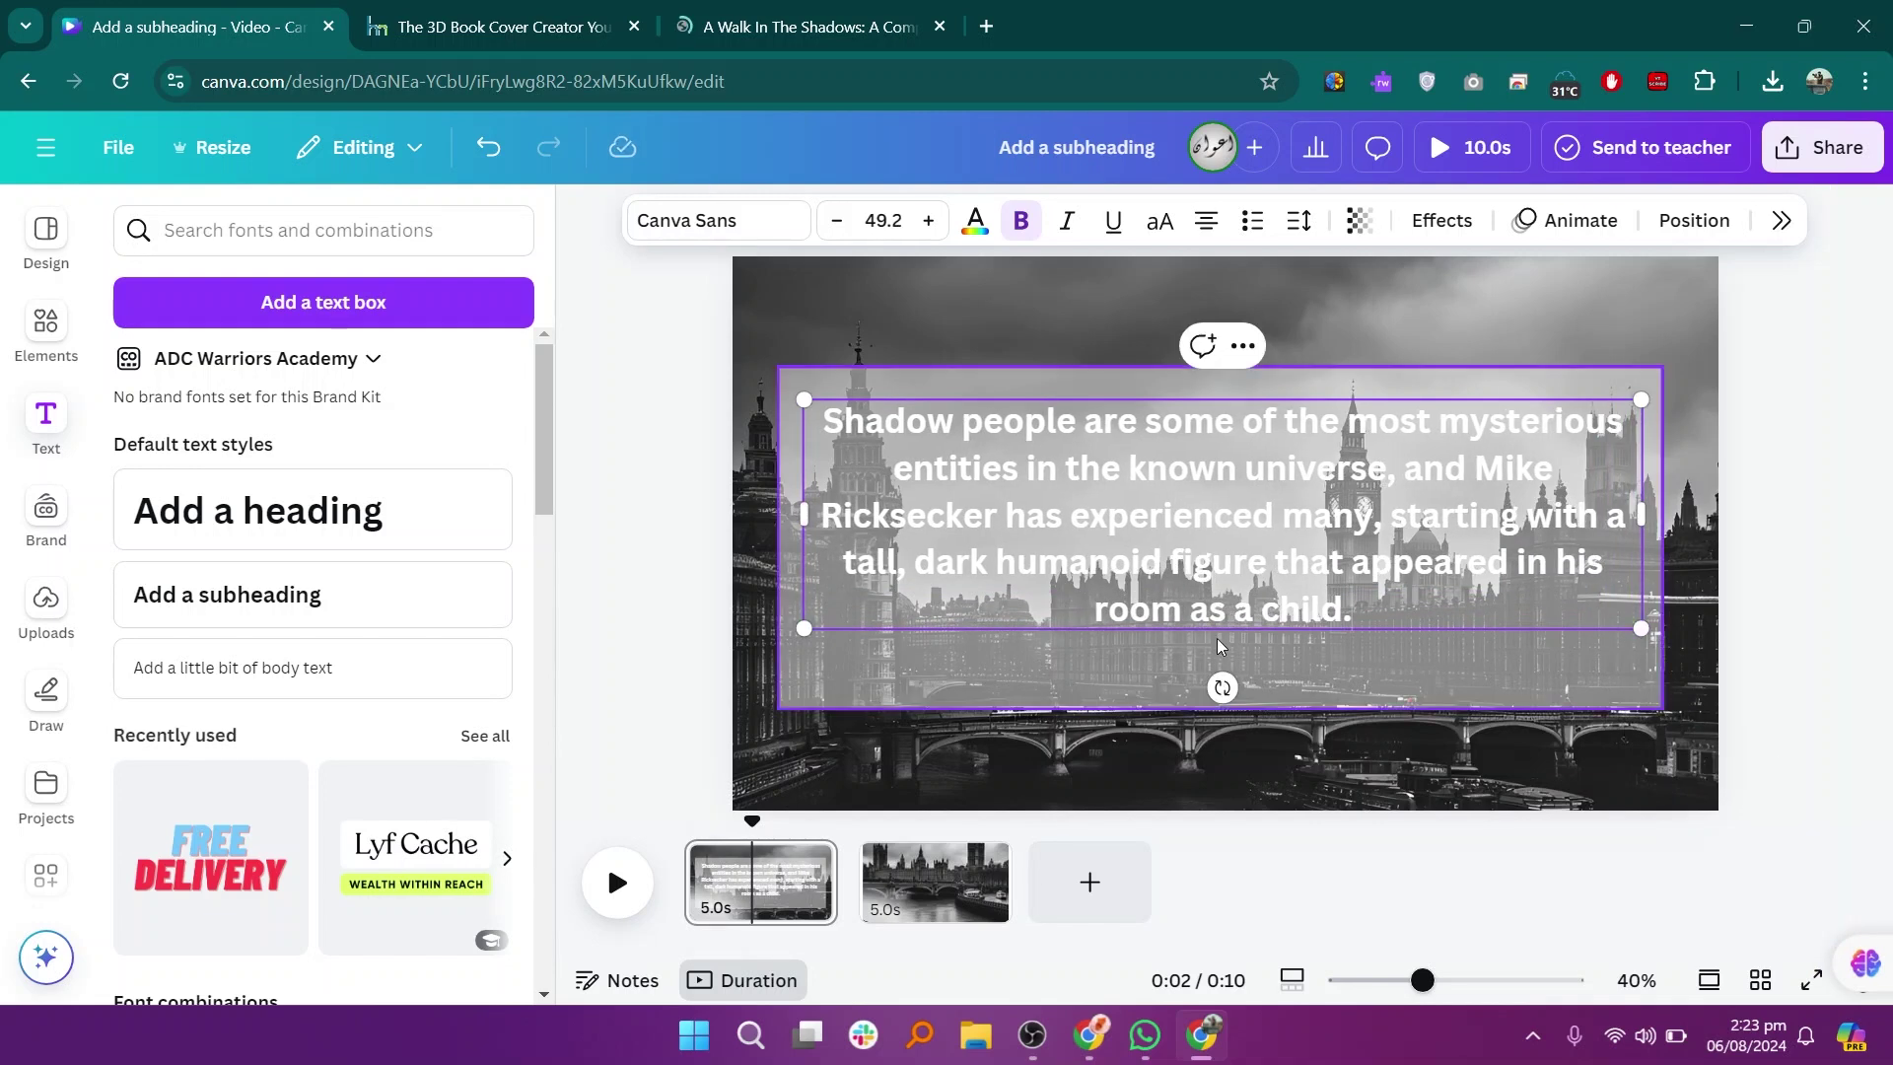
# Step: Add the chevron rune on the panel's lower right, tilted about 11°
pyautogui.moveTo(1355, 611); pyautogui.dragTo(818, 515)
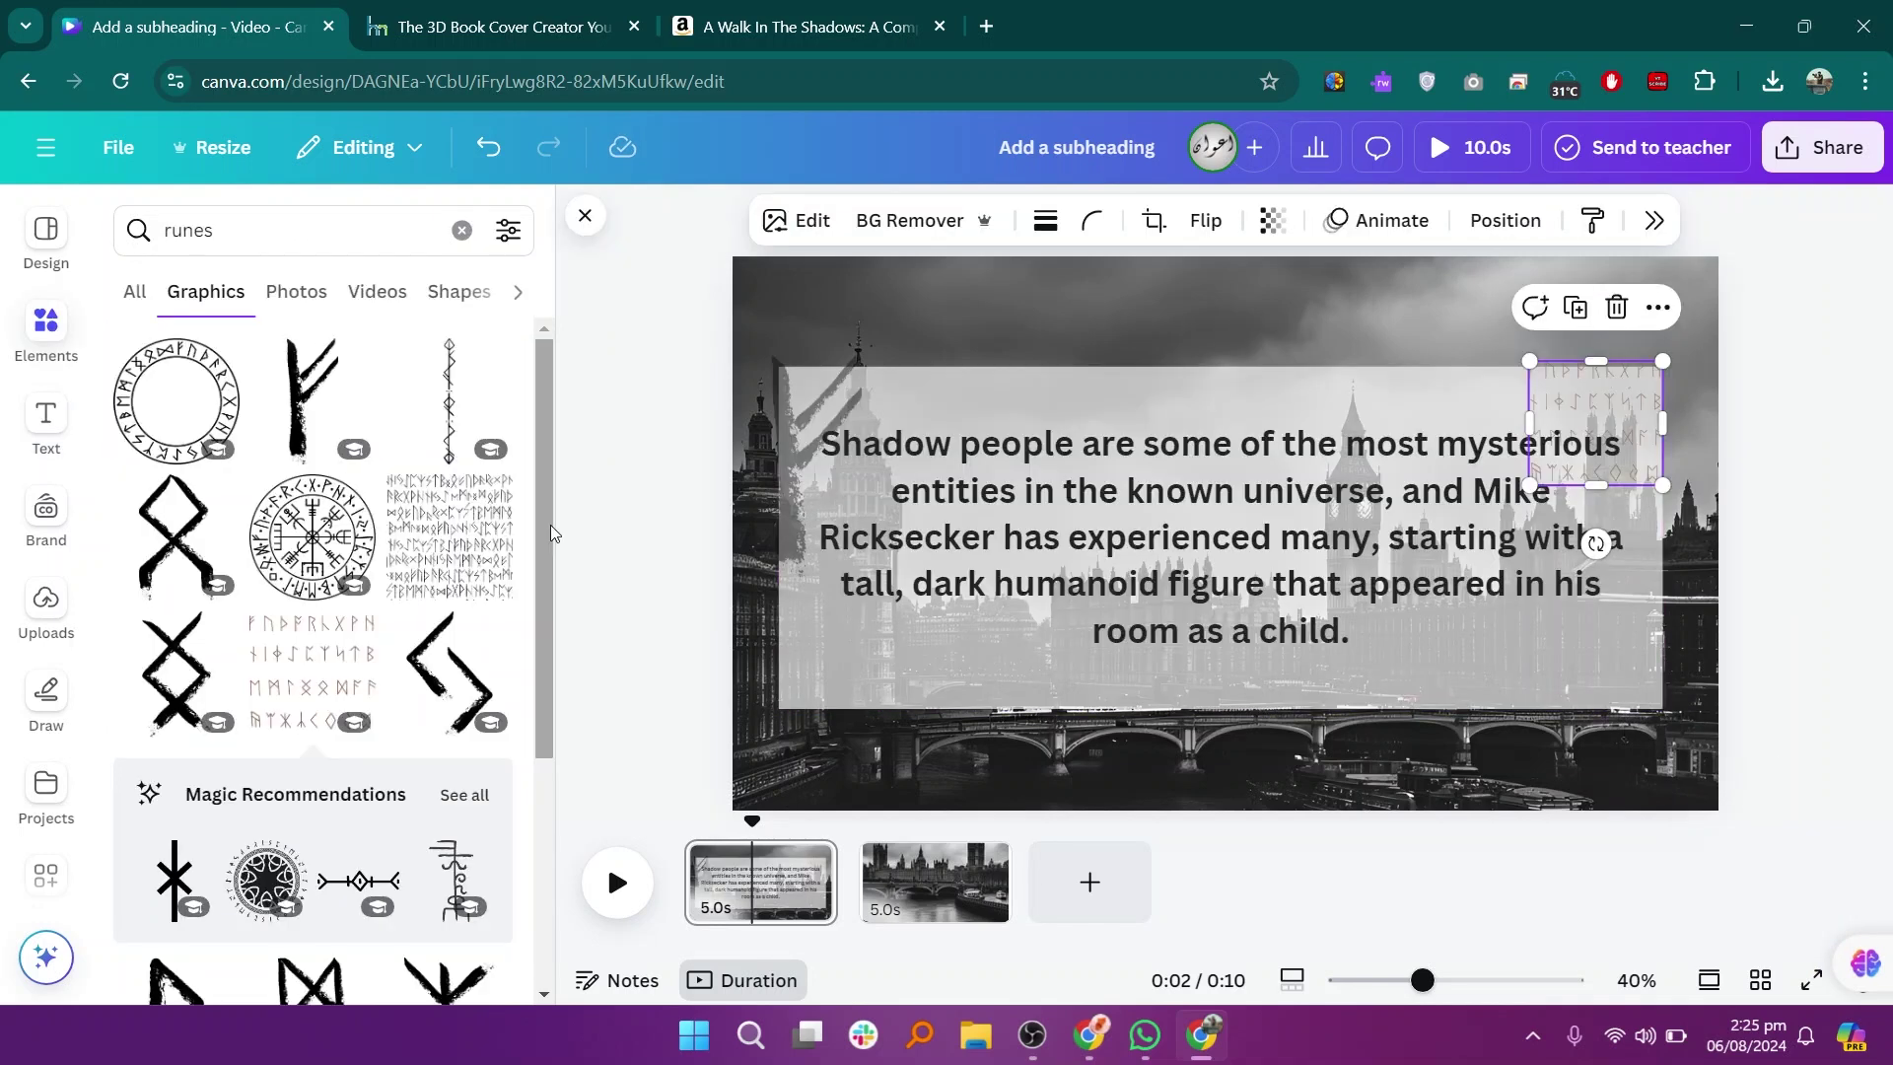
pyautogui.moveTo(550, 525); pyautogui.dragTo(540, 623)
pyautogui.click(449, 532)
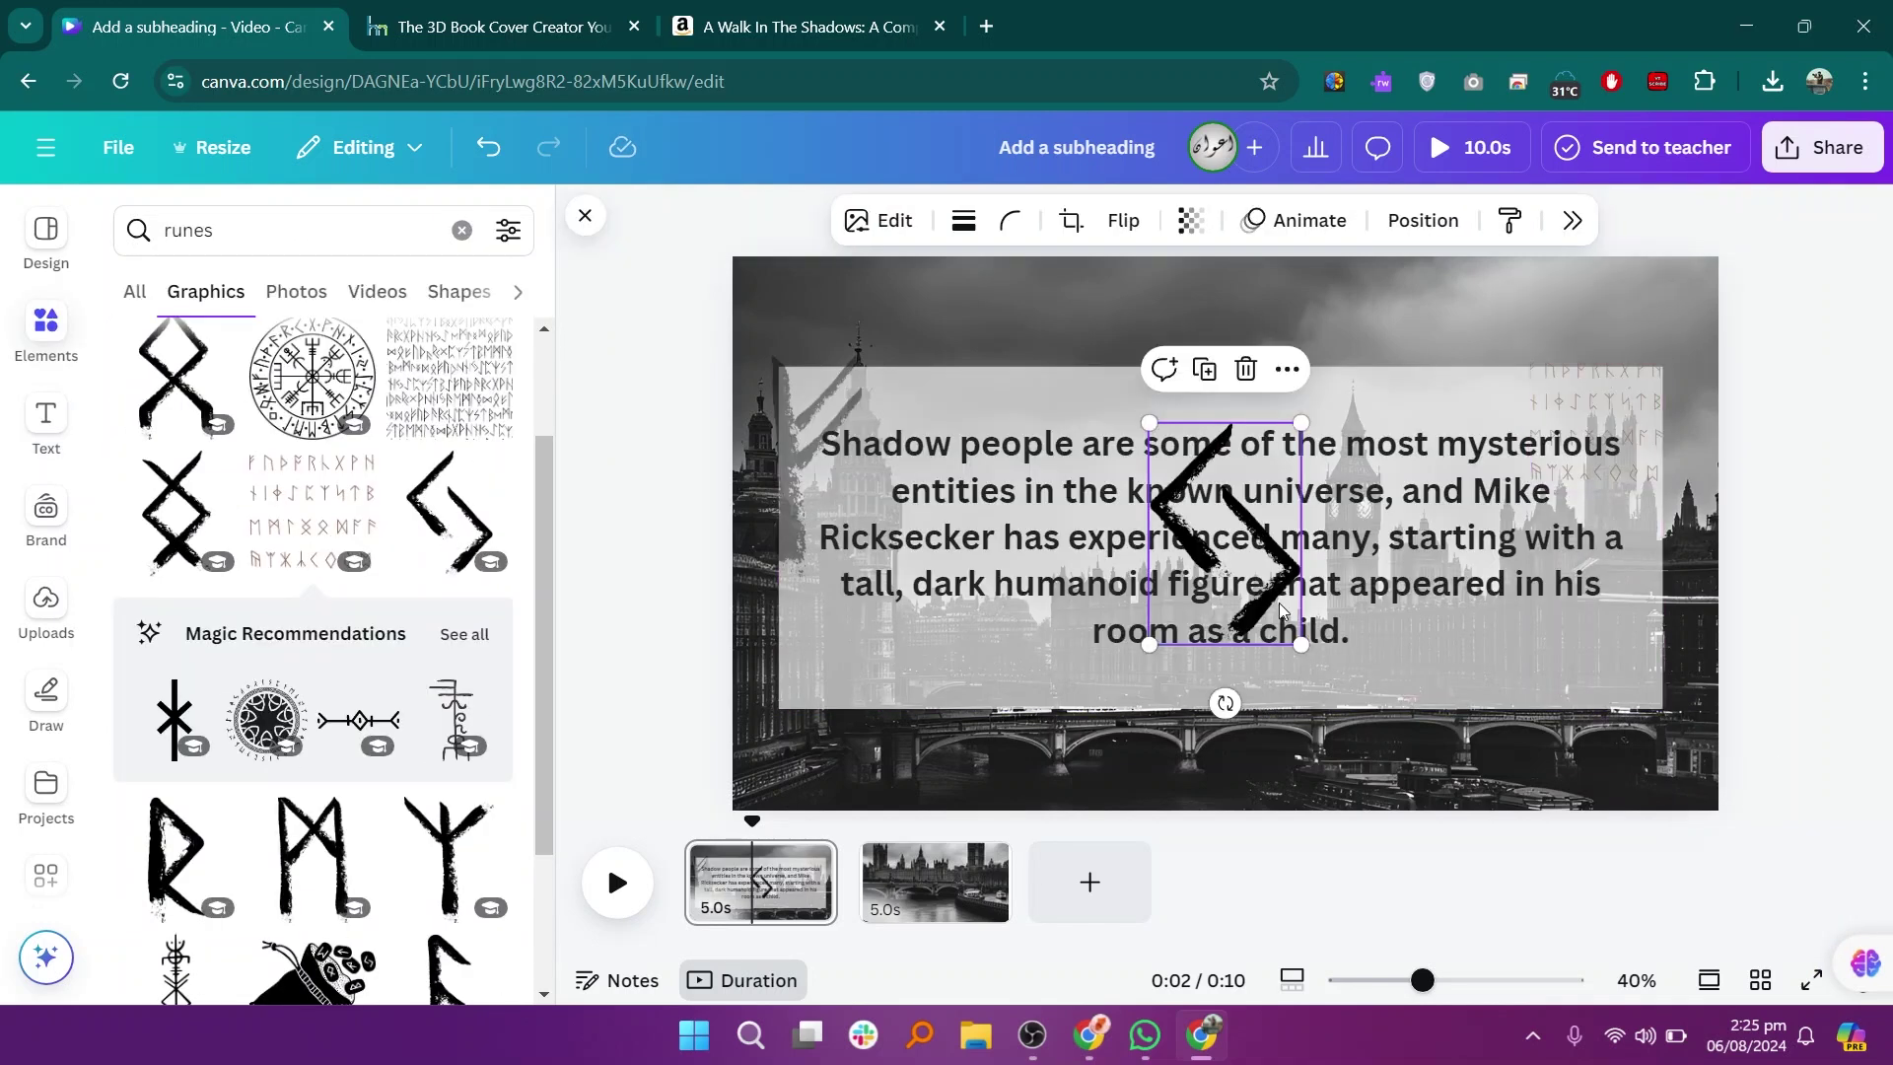
pyautogui.moveTo(1244, 559); pyautogui.dragTo(1637, 628)
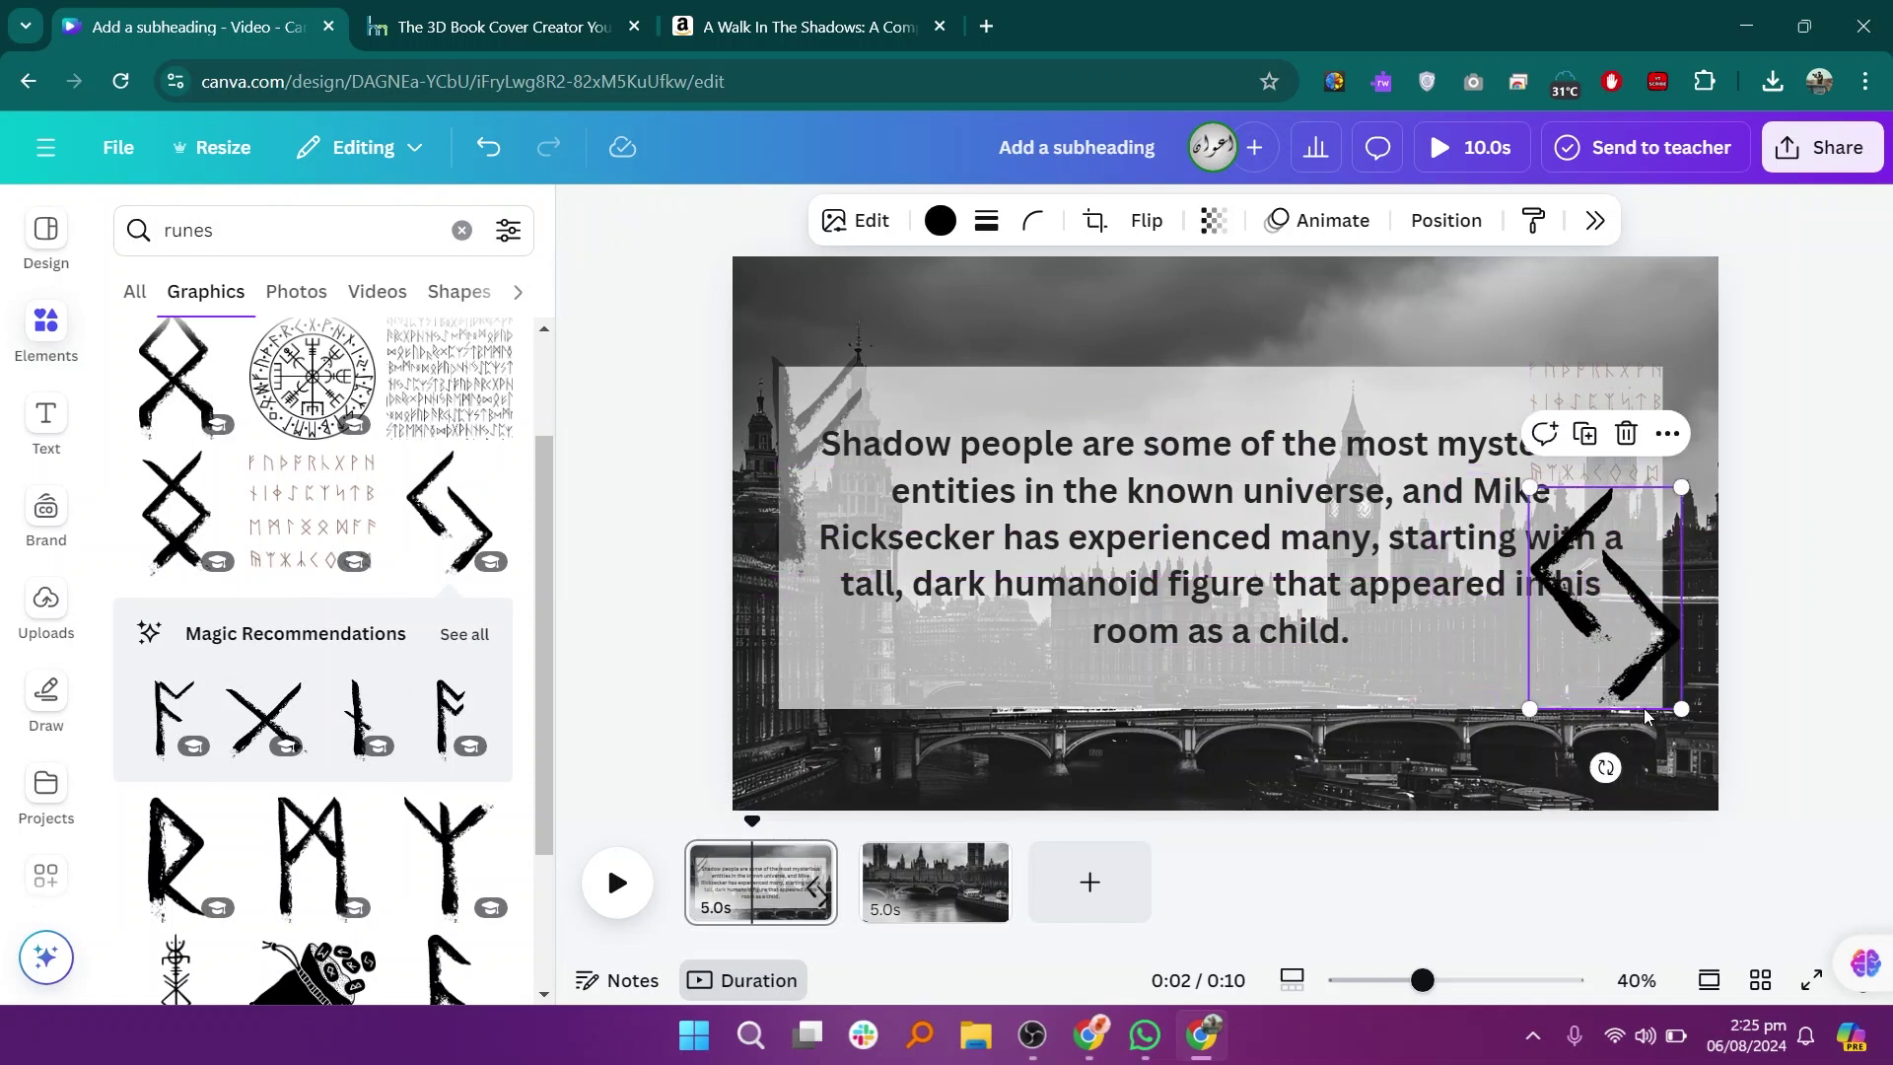
pyautogui.moveTo(1605, 766); pyautogui.dragTo(1404, 607)
pyautogui.moveTo(1664, 628); pyautogui.dragTo(1615, 668)
# Step: Fade the chevron rune to 33 transparency
pyautogui.click(1213, 220)
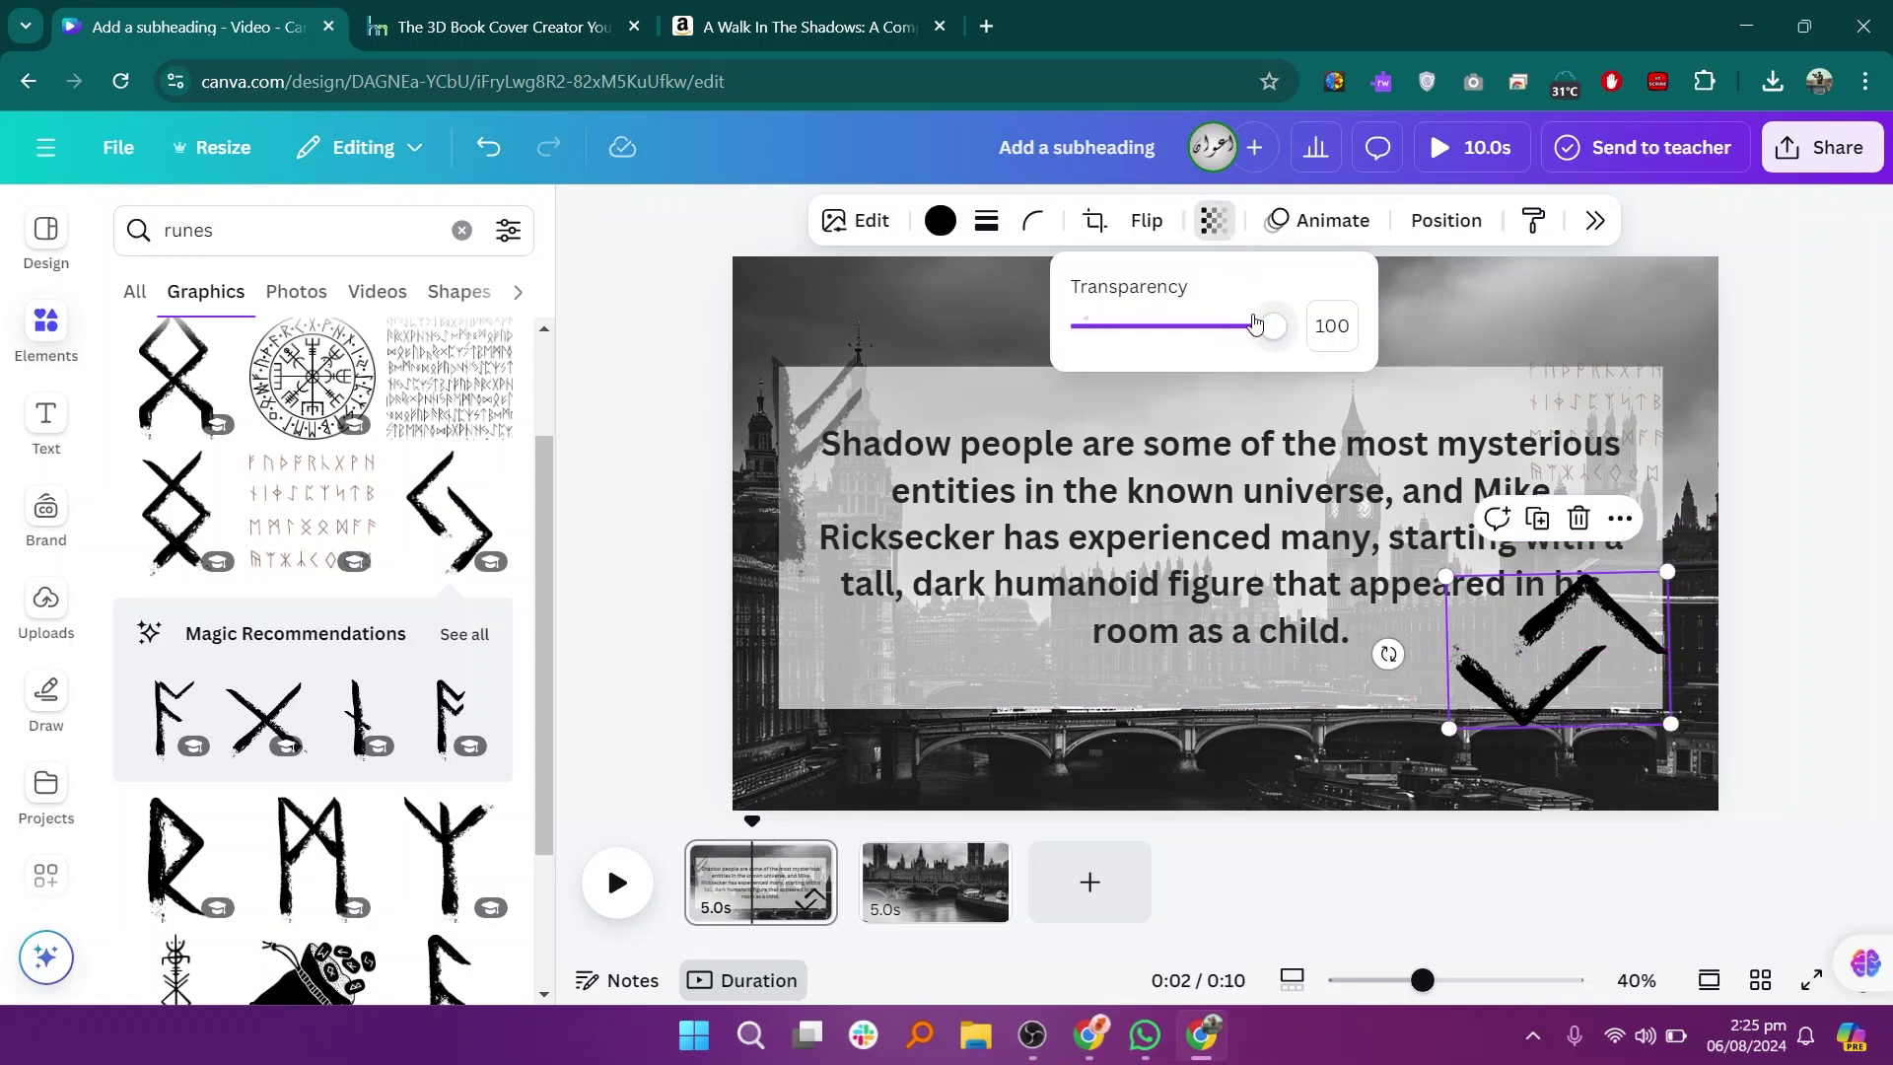
pyautogui.moveTo(1277, 338); pyautogui.dragTo(1147, 337)
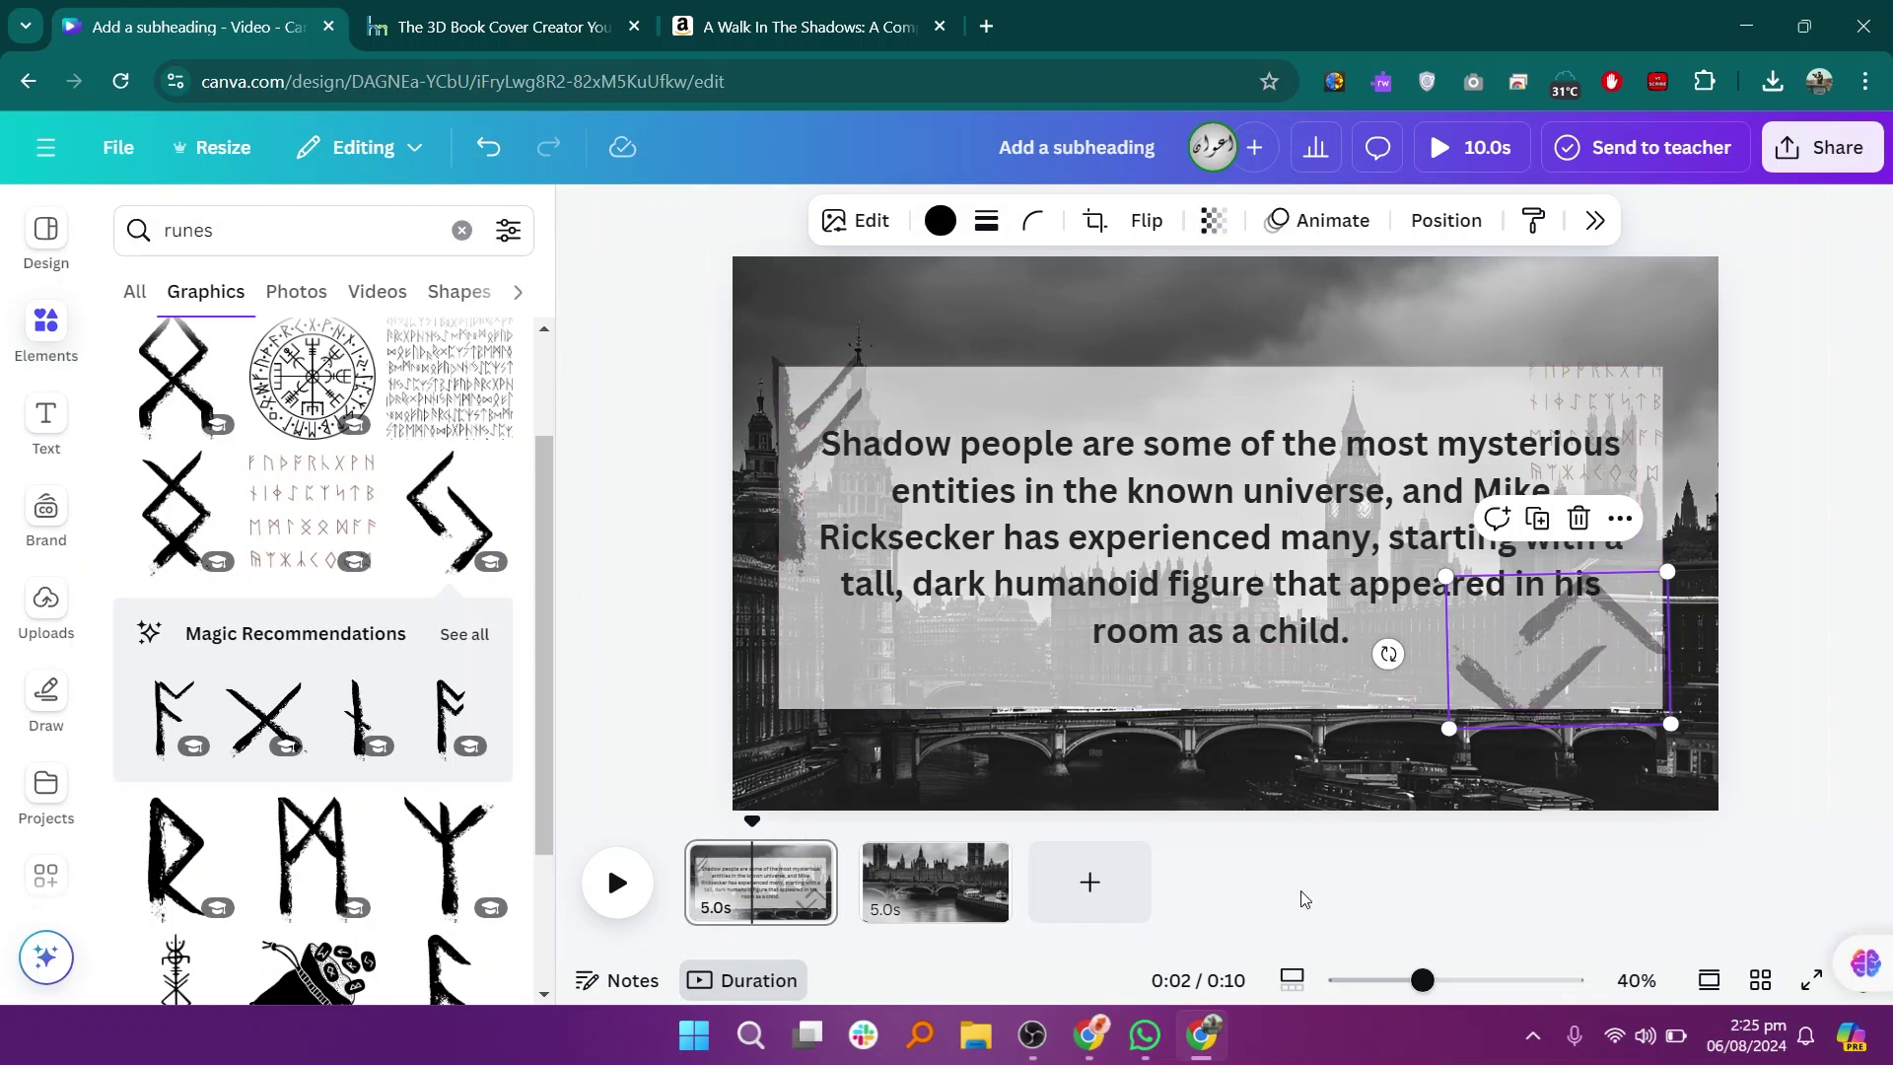
pyautogui.click(976, 883)
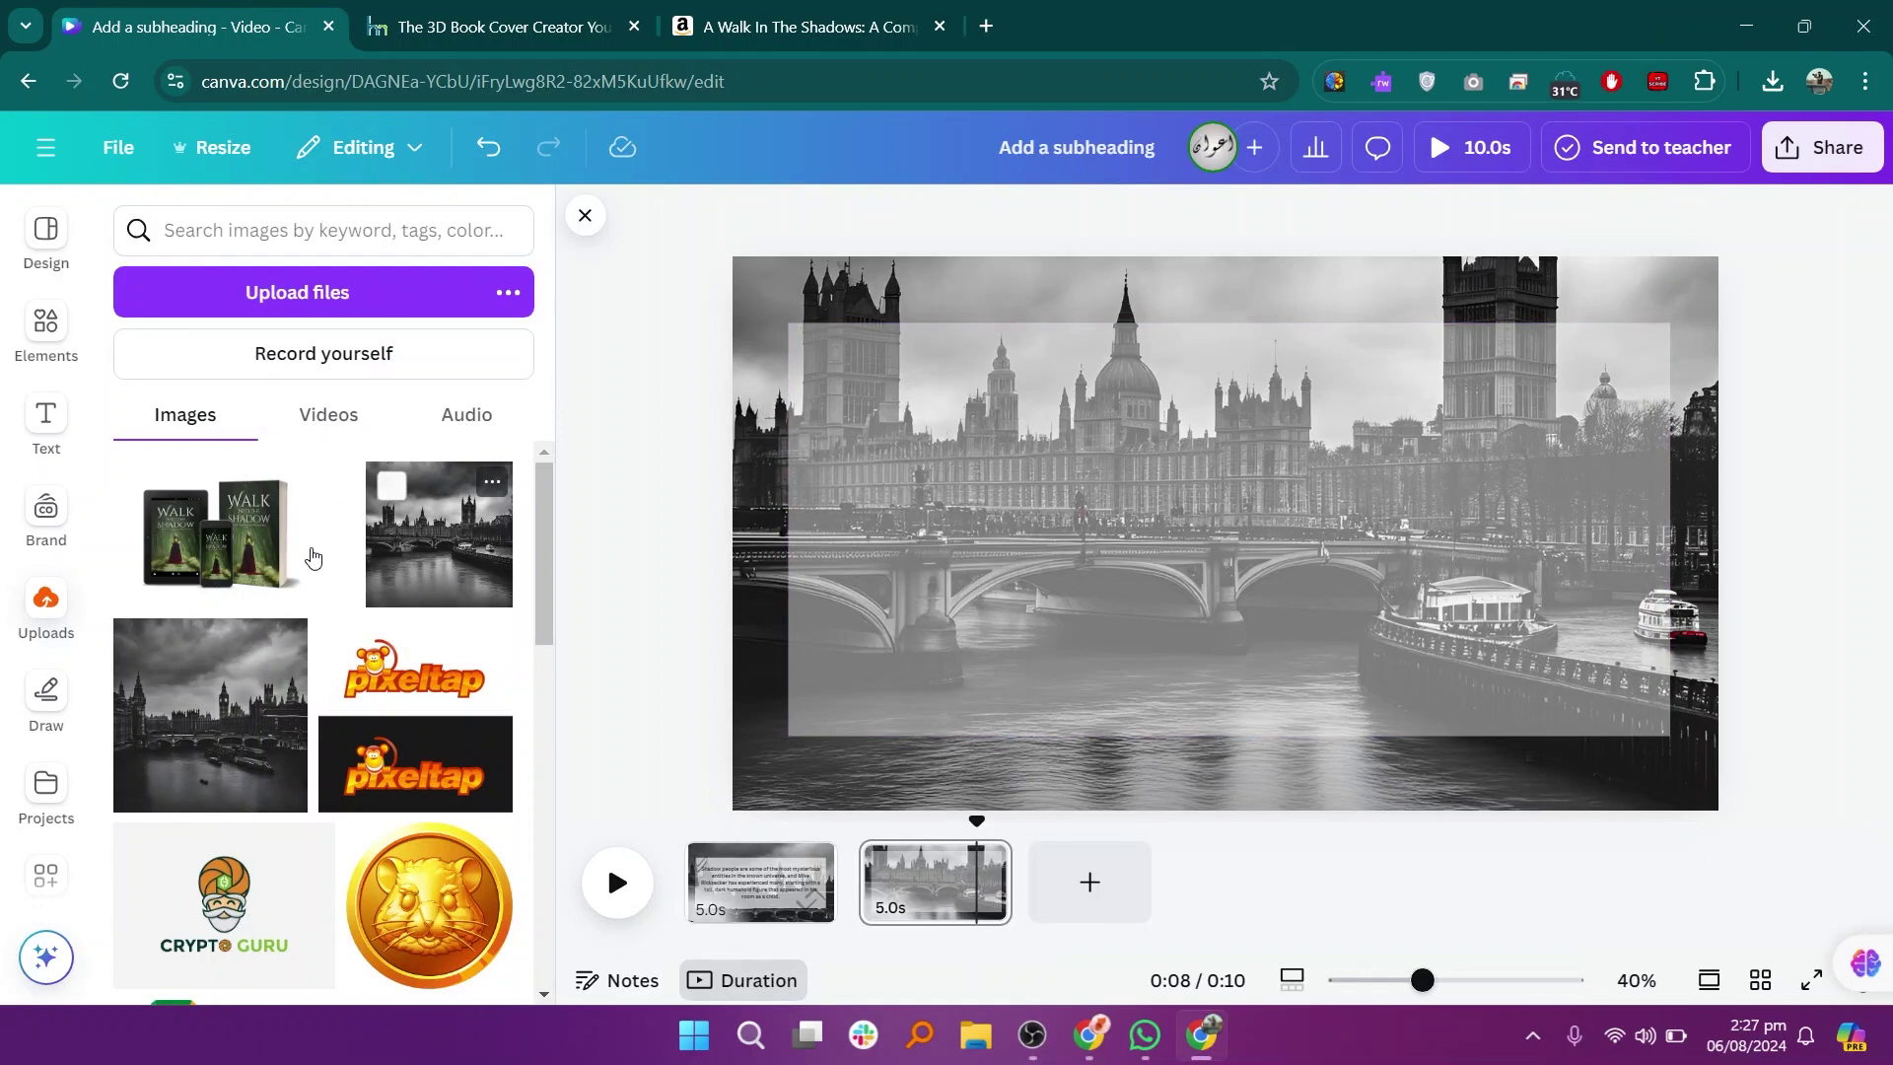
# Step: Place the 3D Walk Into the Shadow book mockup on page 2's right side
pyautogui.moveTo(289, 555); pyautogui.dragTo(951, 624)
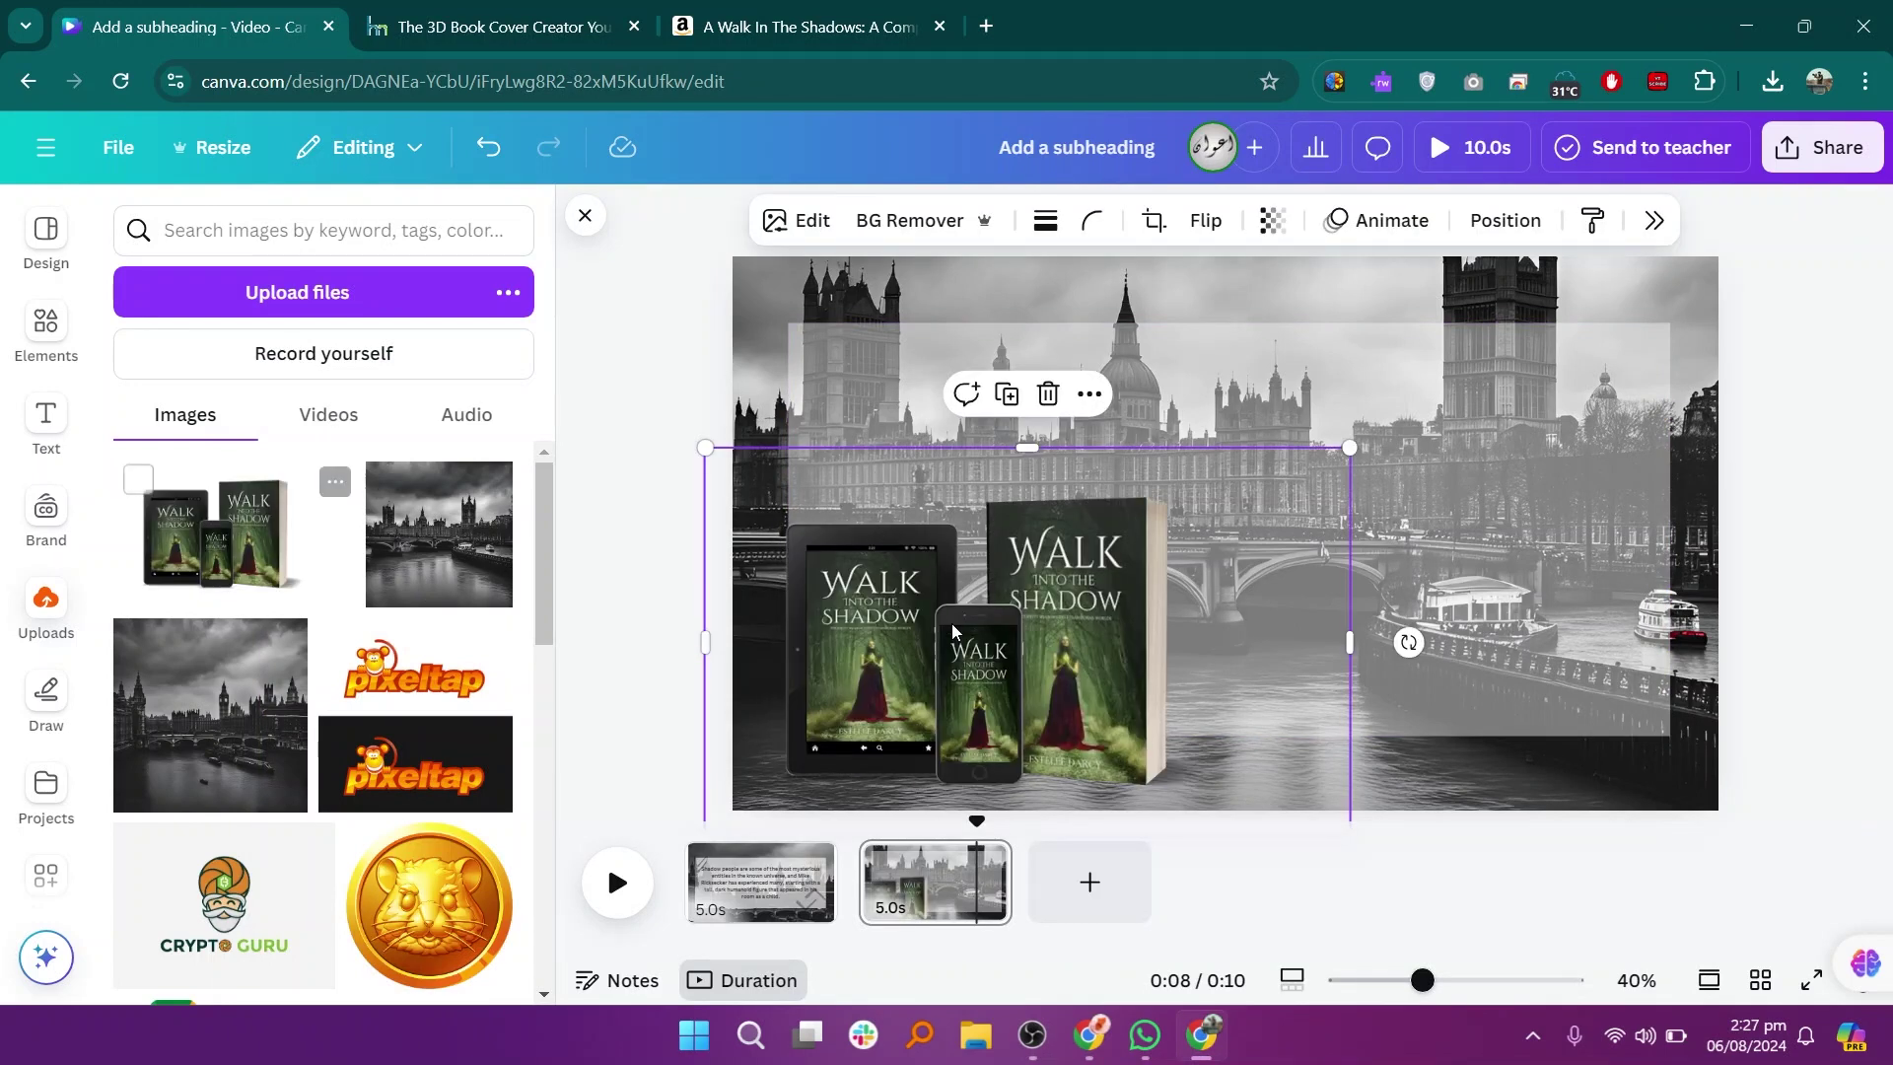
pyautogui.moveTo(995, 541); pyautogui.dragTo(1253, 381)
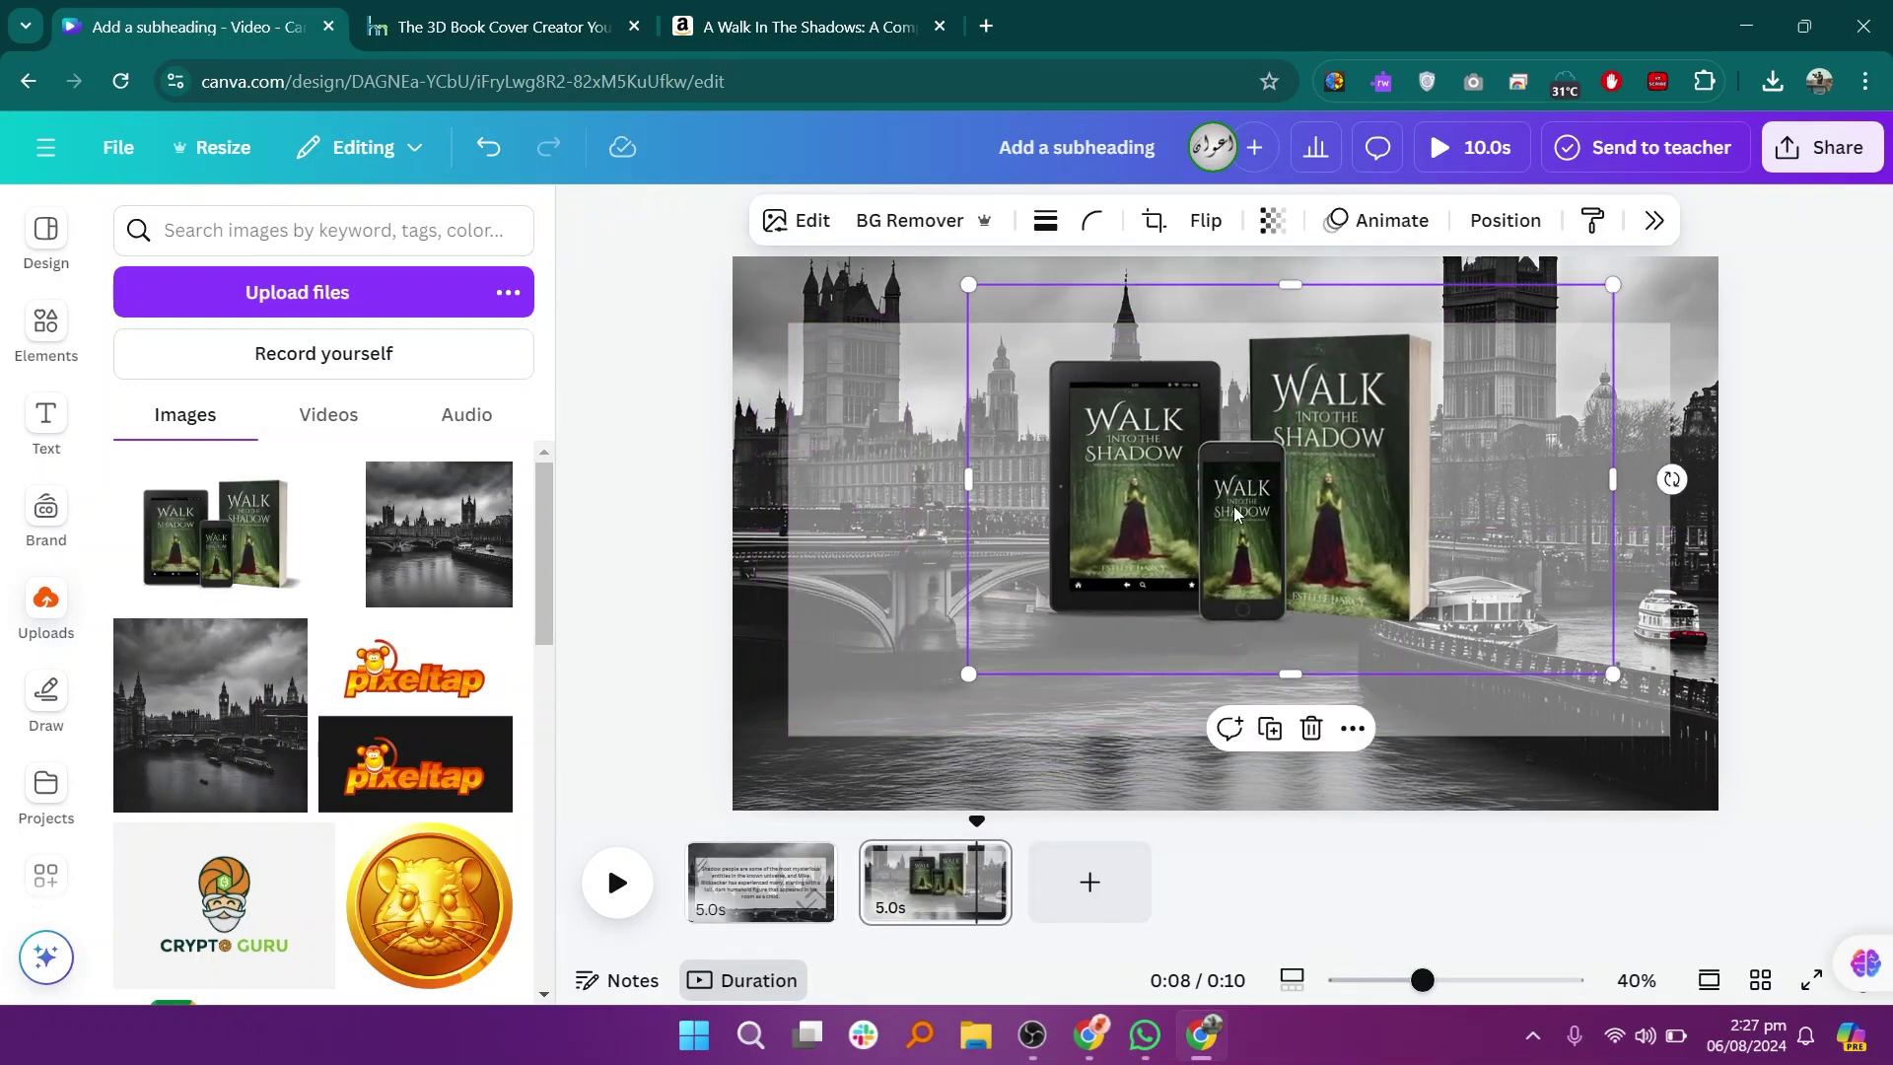
pyautogui.moveTo(1230, 508); pyautogui.dragTo(1446, 553)
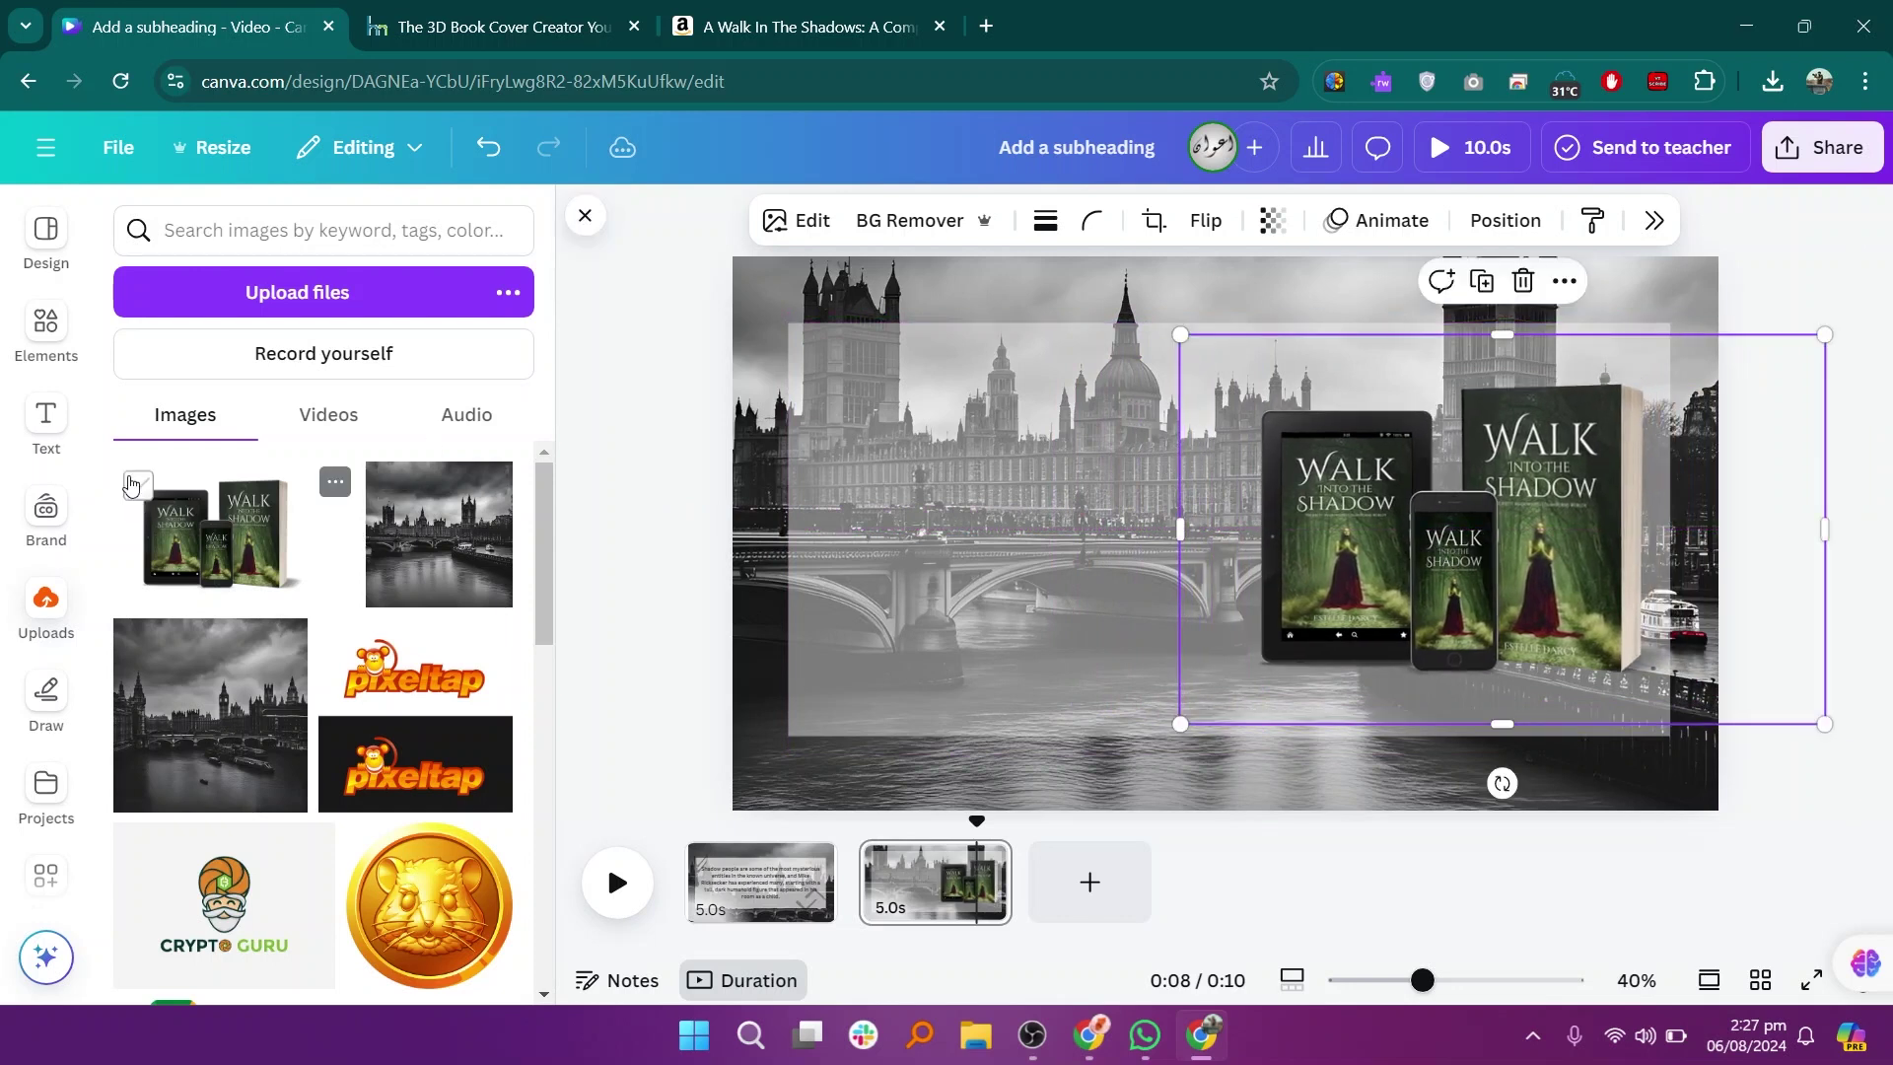
# Step: Add a paragraph text box at the upper left of page 2's panel
pyautogui.click(54, 434)
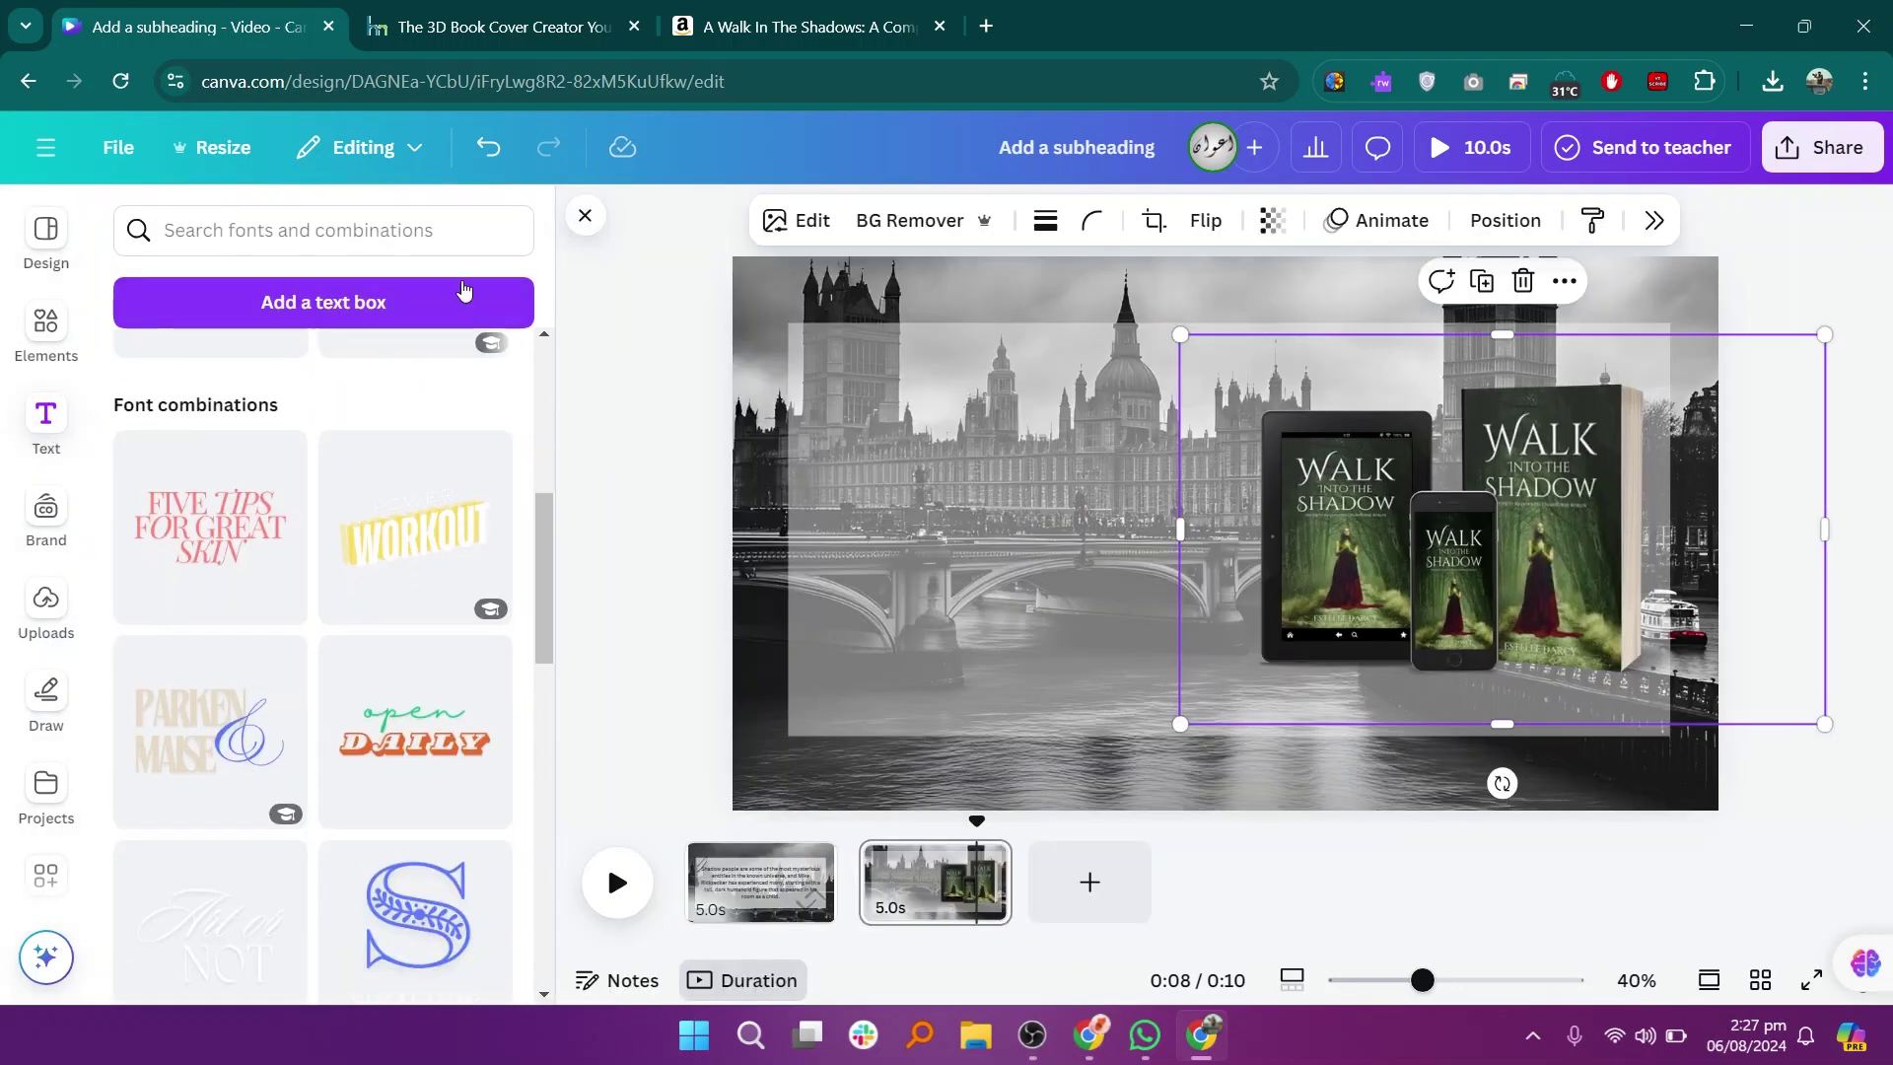
pyautogui.click(430, 299)
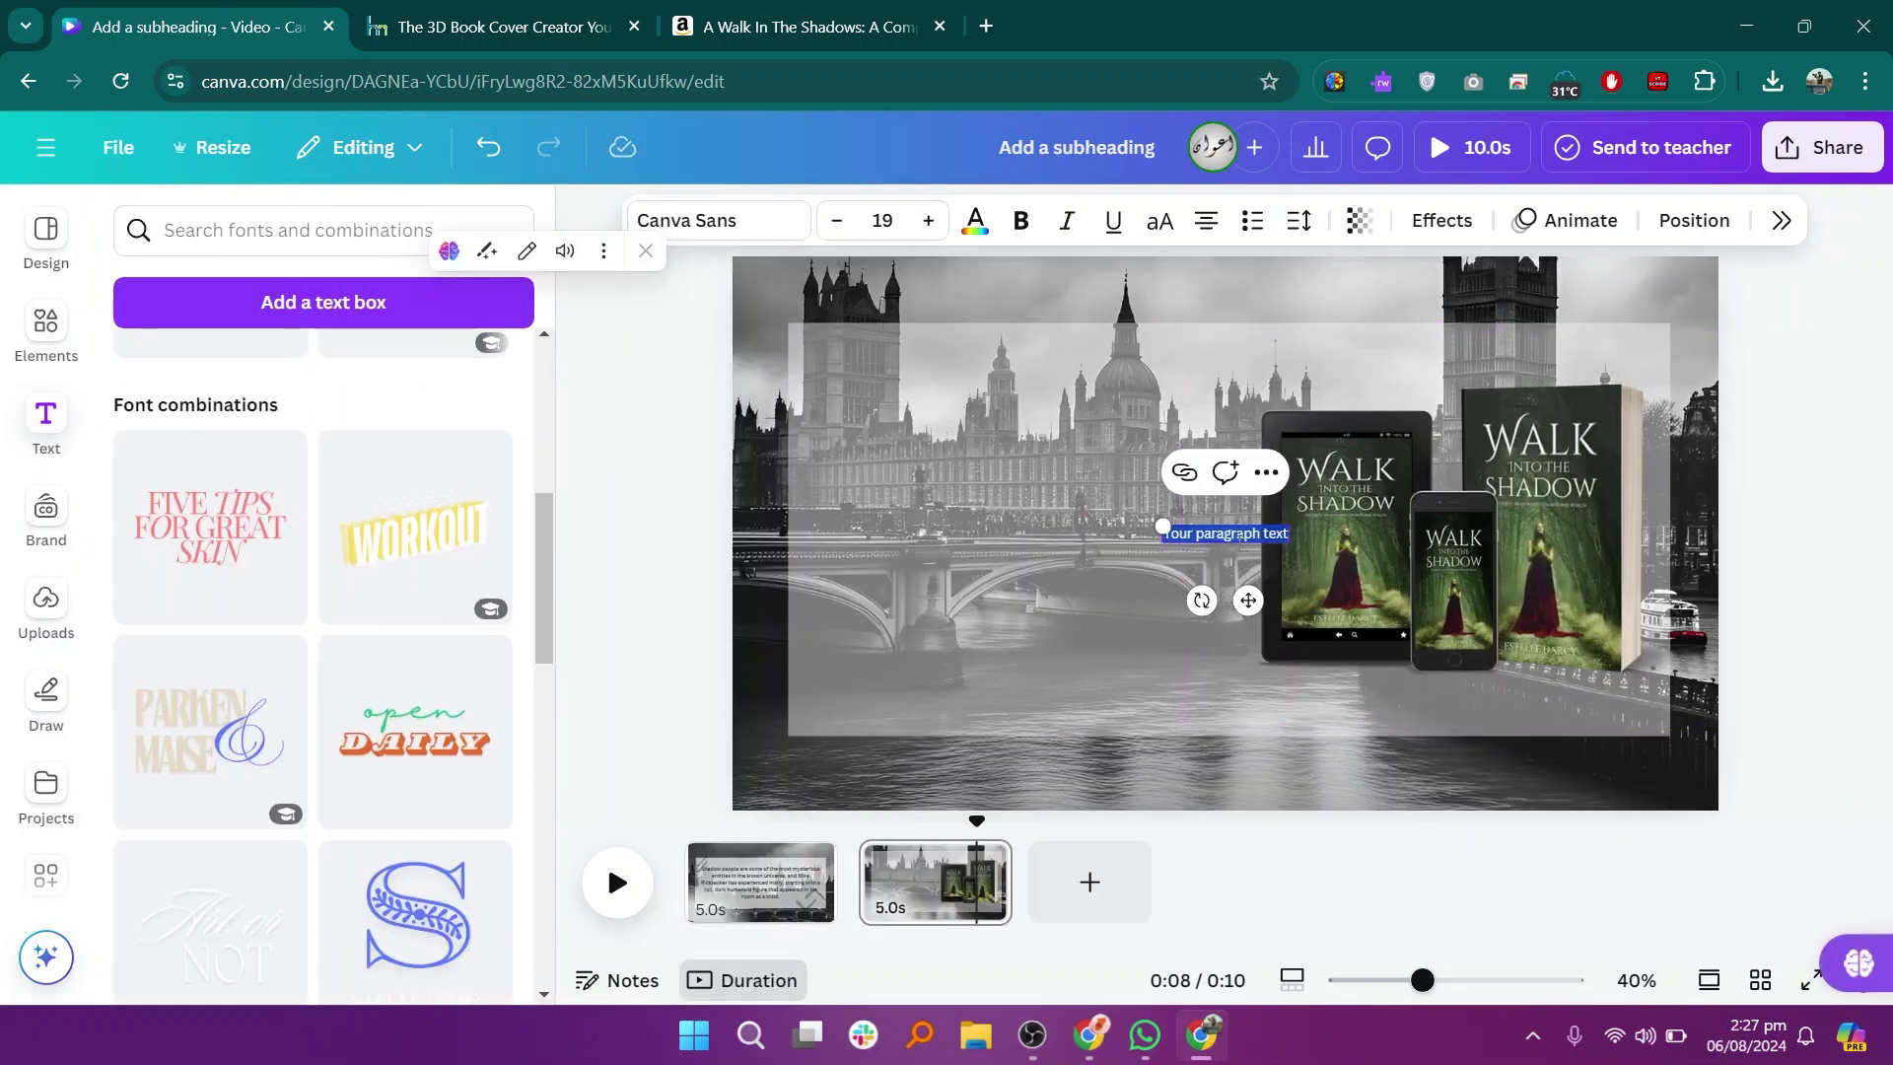
pyautogui.click(915, 525)
pyautogui.moveTo(1187, 535); pyautogui.dragTo(869, 384)
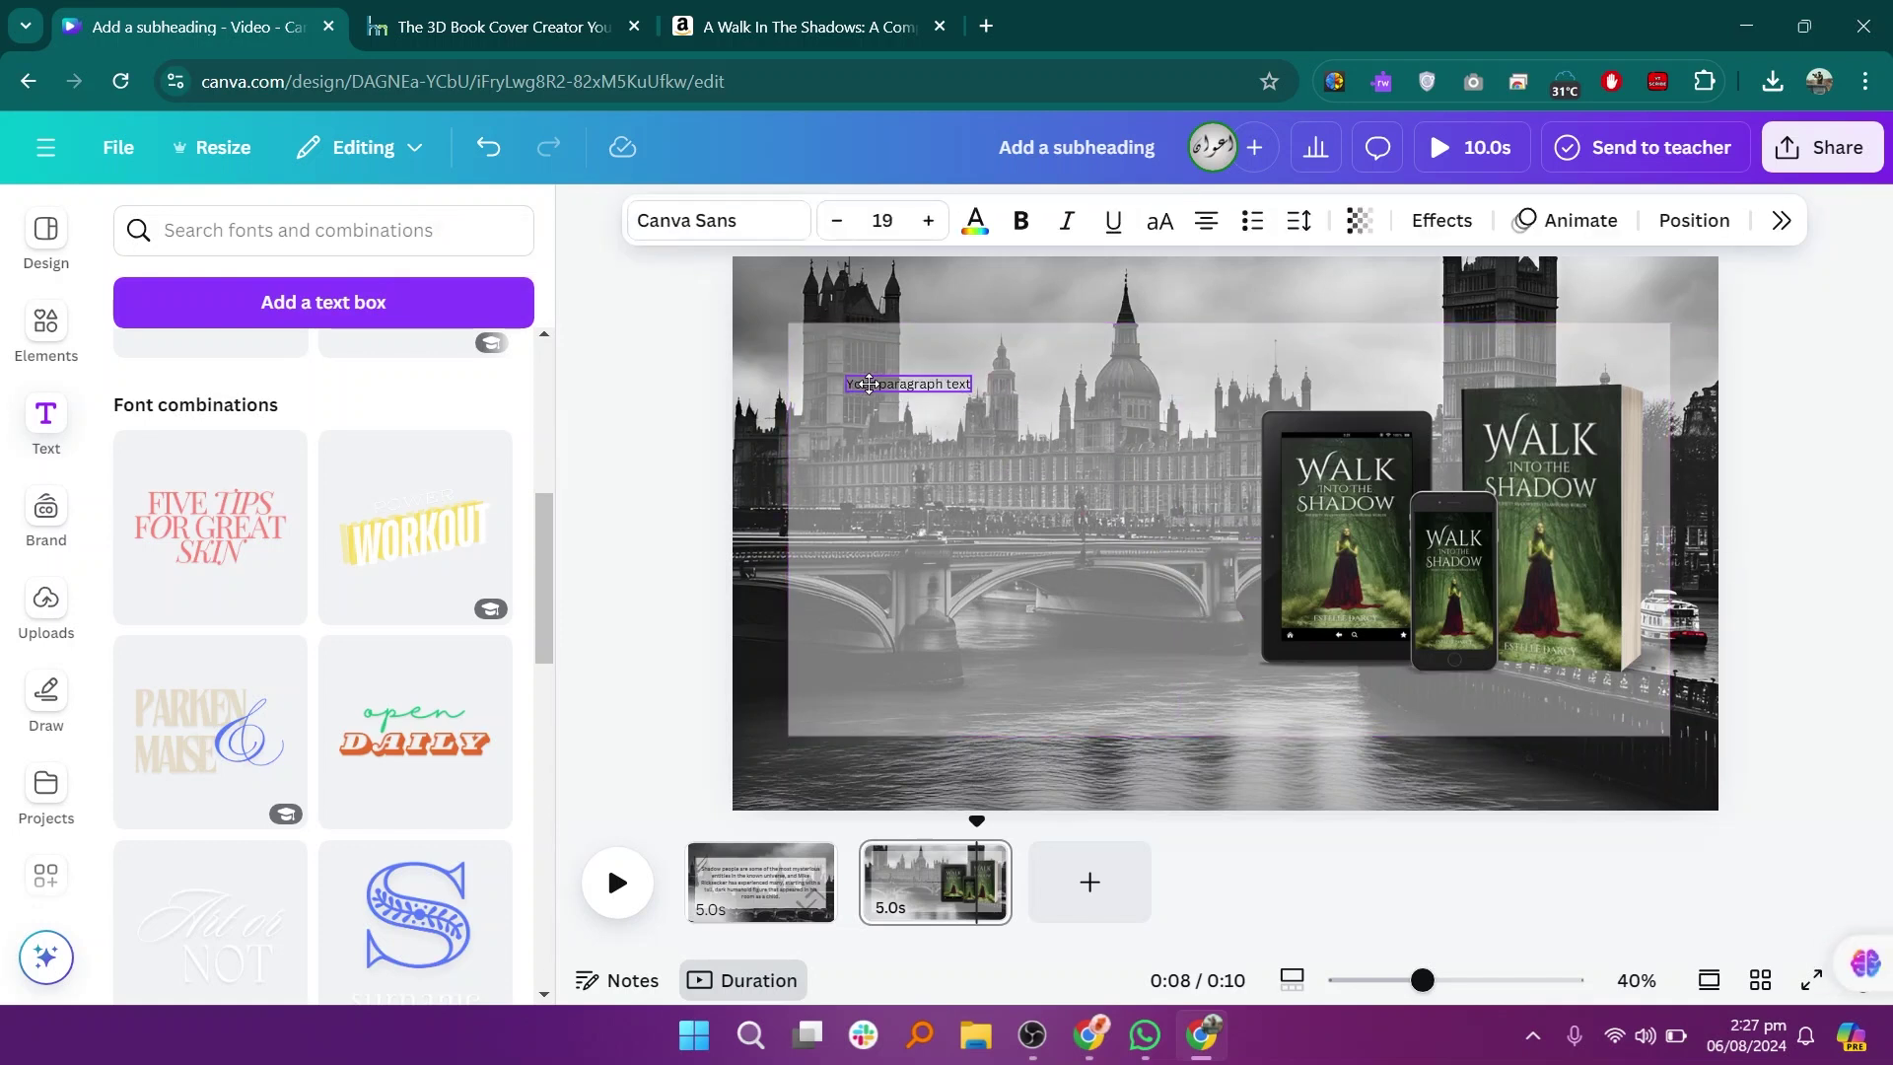
# Step: Copy the second part of the book description from the Amazon page
pyautogui.click(697, 26)
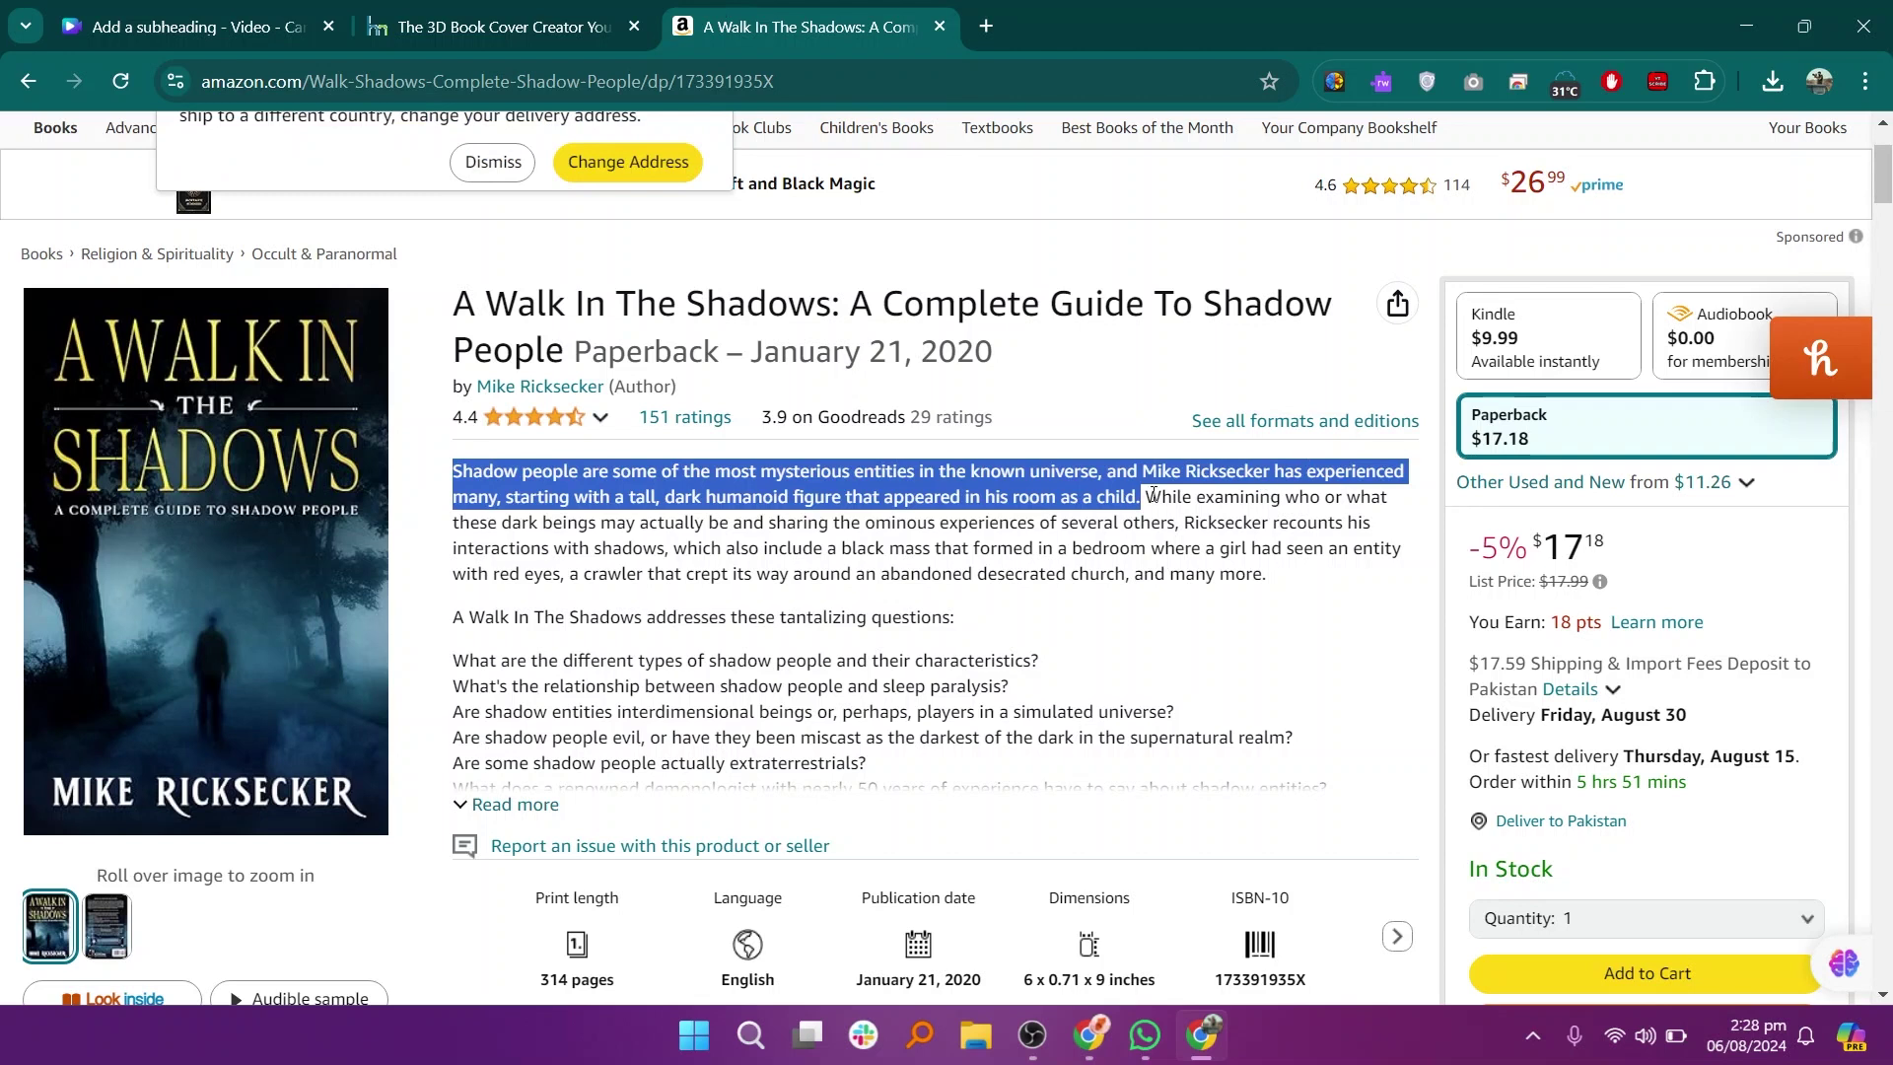
pyautogui.moveTo(1152, 495); pyautogui.dragTo(1263, 572)
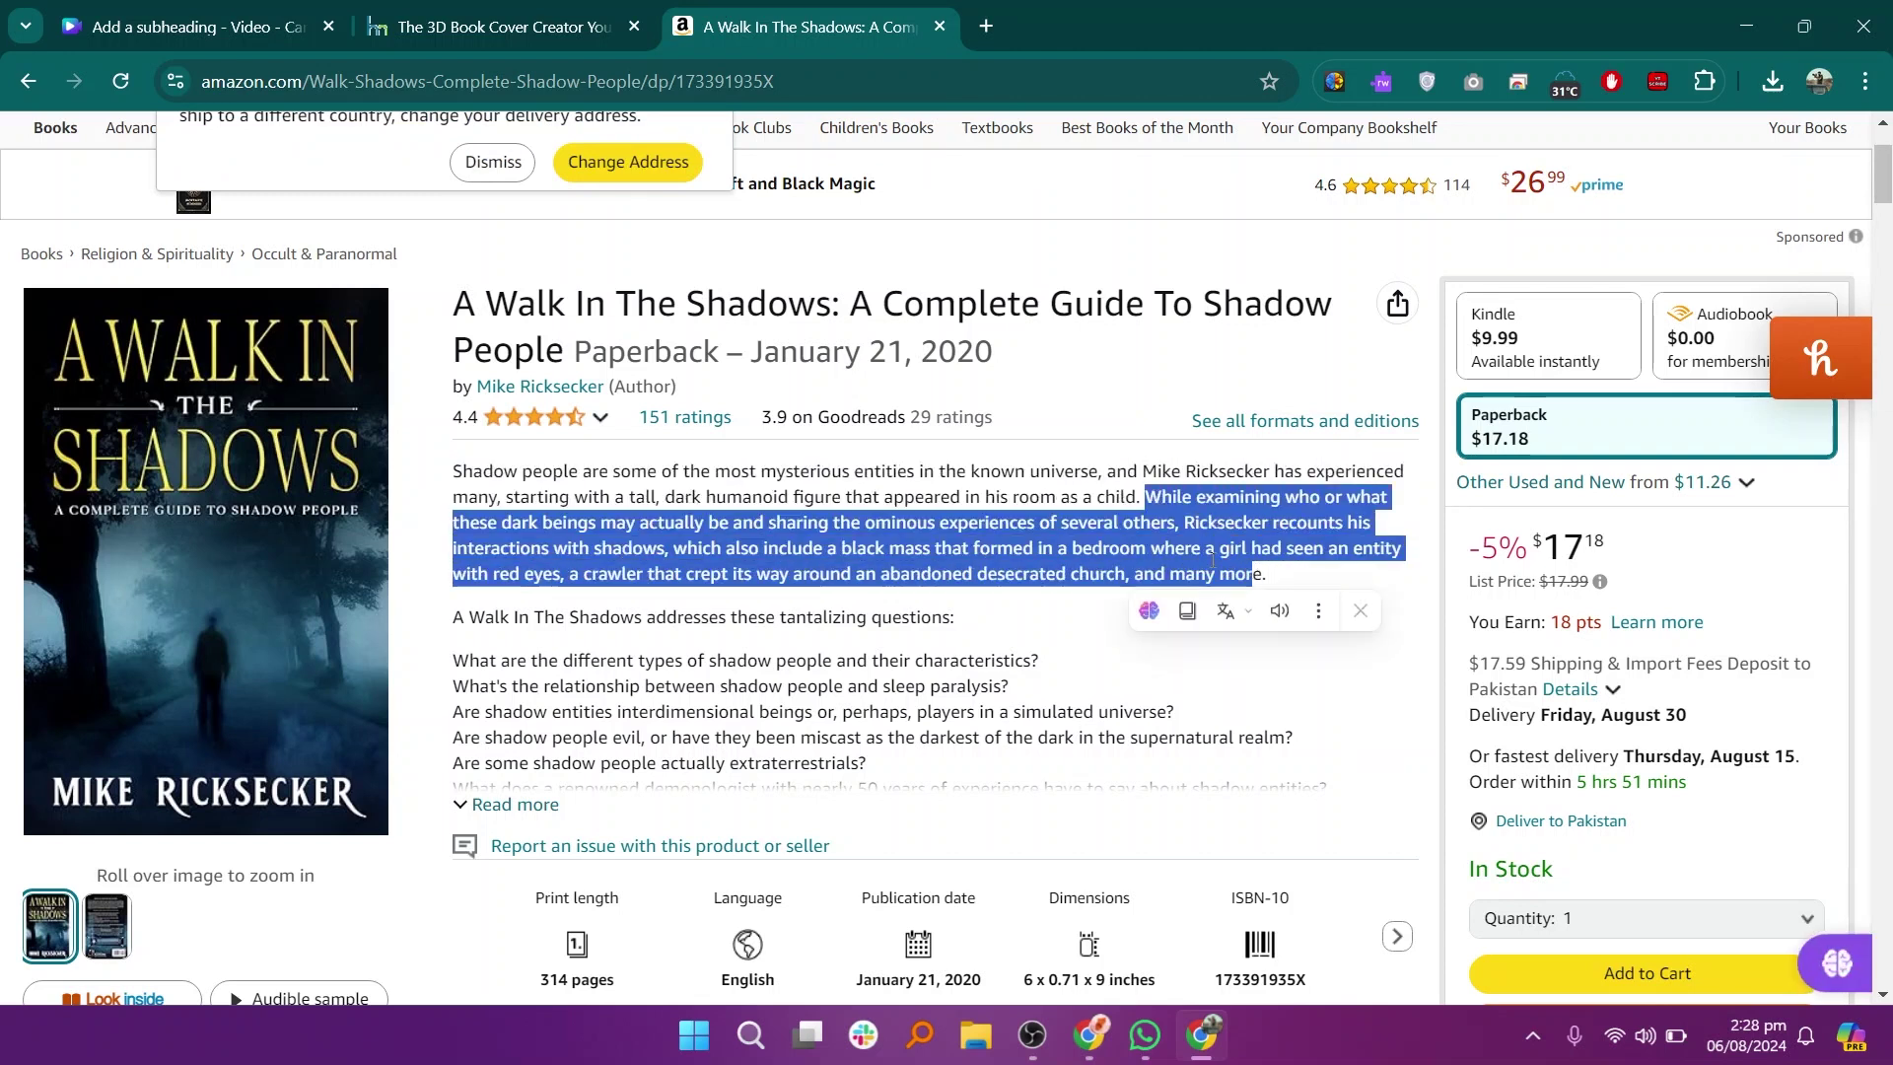
pyautogui.rightClick(1213, 560)
pyautogui.click(819, 167)
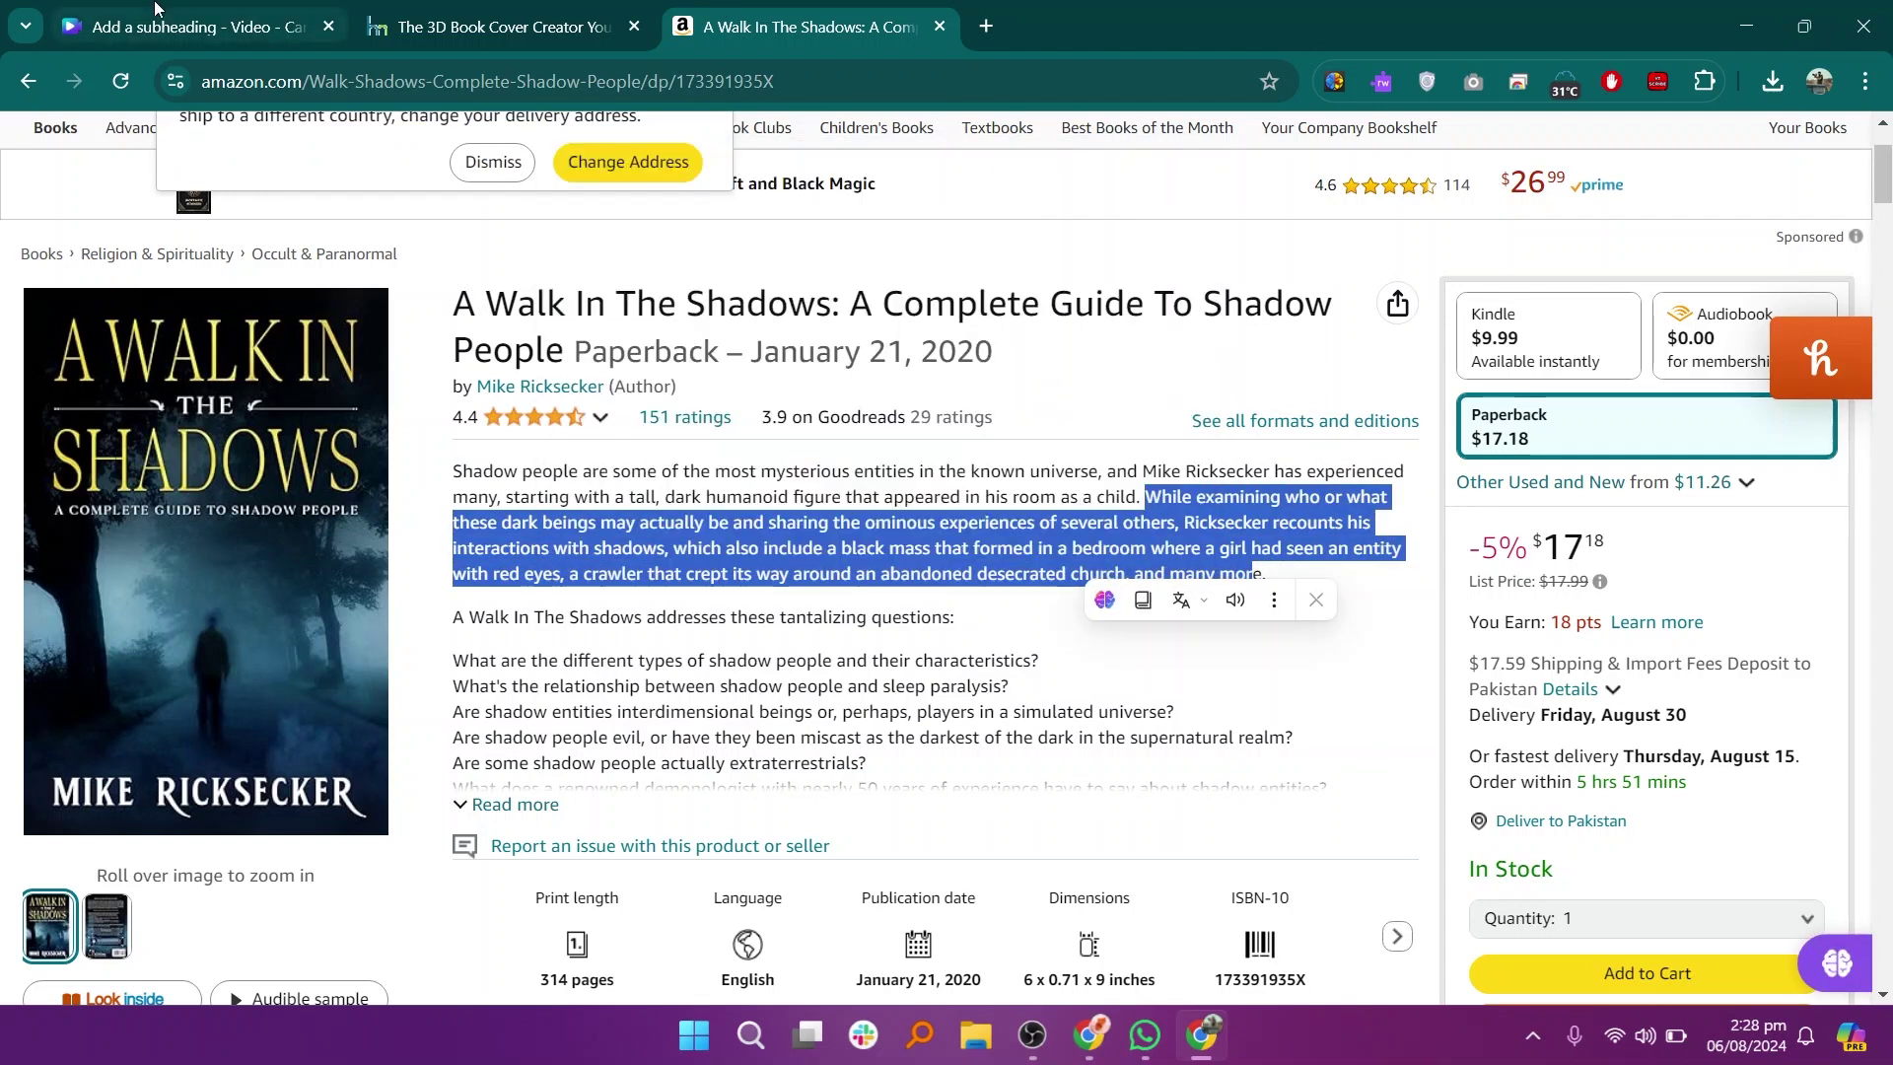
pyautogui.hotkey('ctrl', '1')
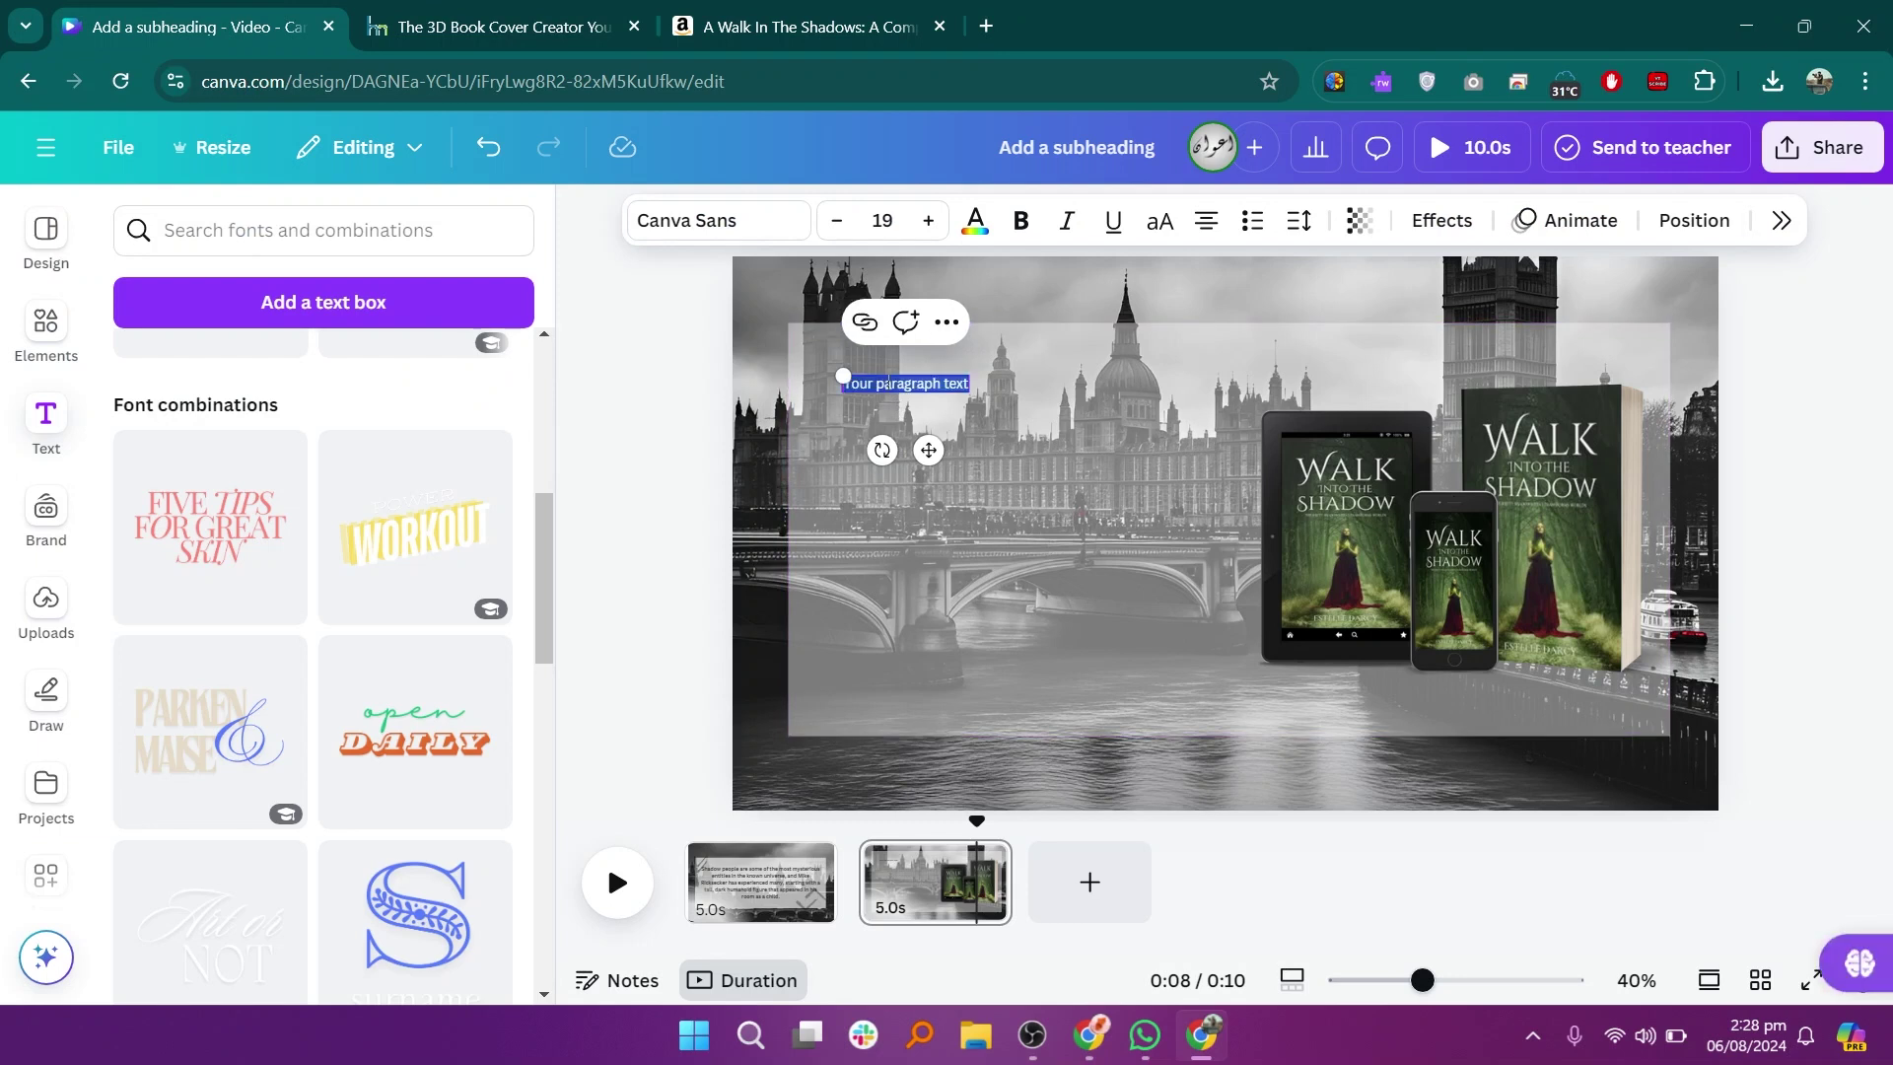
# Step: Paste the copied description into the text box and nudge the grey panel slightly right
pyautogui.hotkey('ctrl', 'v')
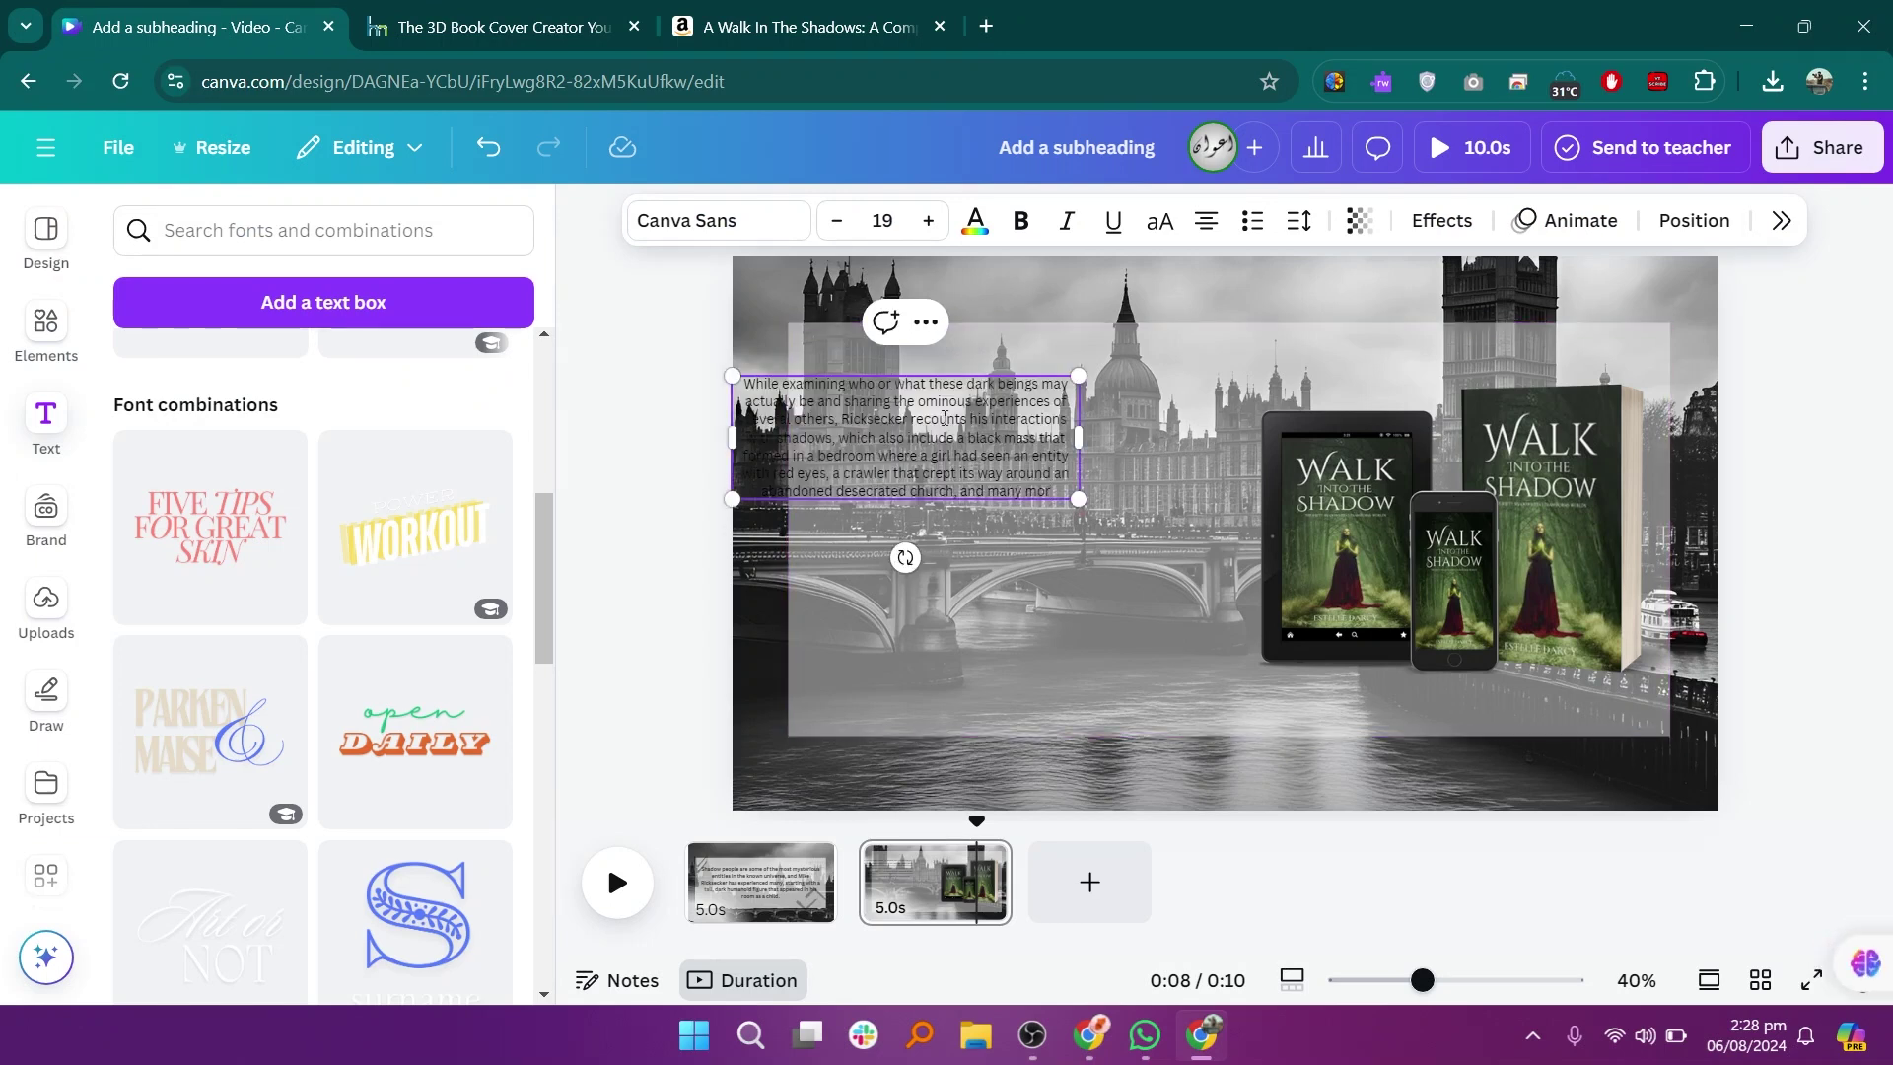
pyautogui.click(1085, 572)
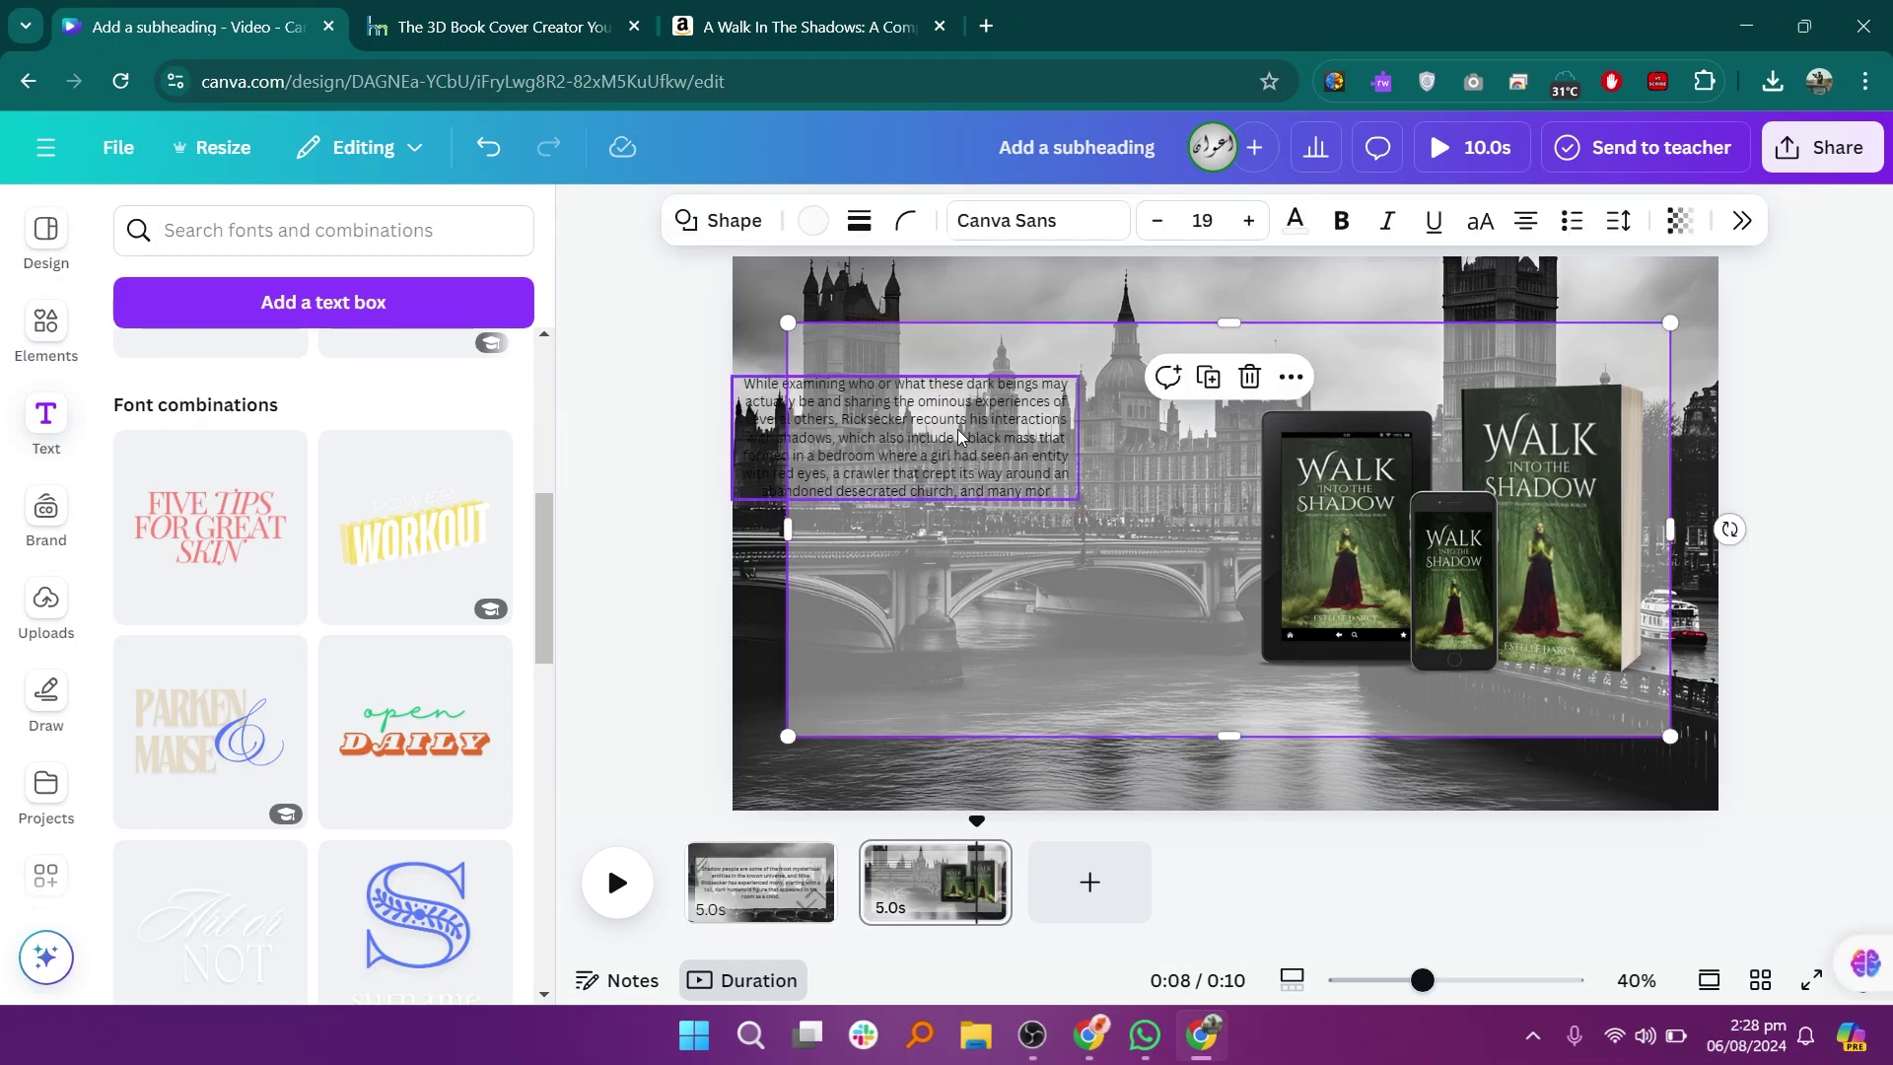
pyautogui.moveTo(929, 424)
pyautogui.mouseDown()
pyautogui.moveTo(1070, 424)
pyautogui.moveTo(924, 424)
pyautogui.mouseUp()
# Step: Raise the description's font size to 36 and play the video preview
pyautogui.click(887, 433)
pyautogui.click(928, 220)
pyautogui.click(928, 220)
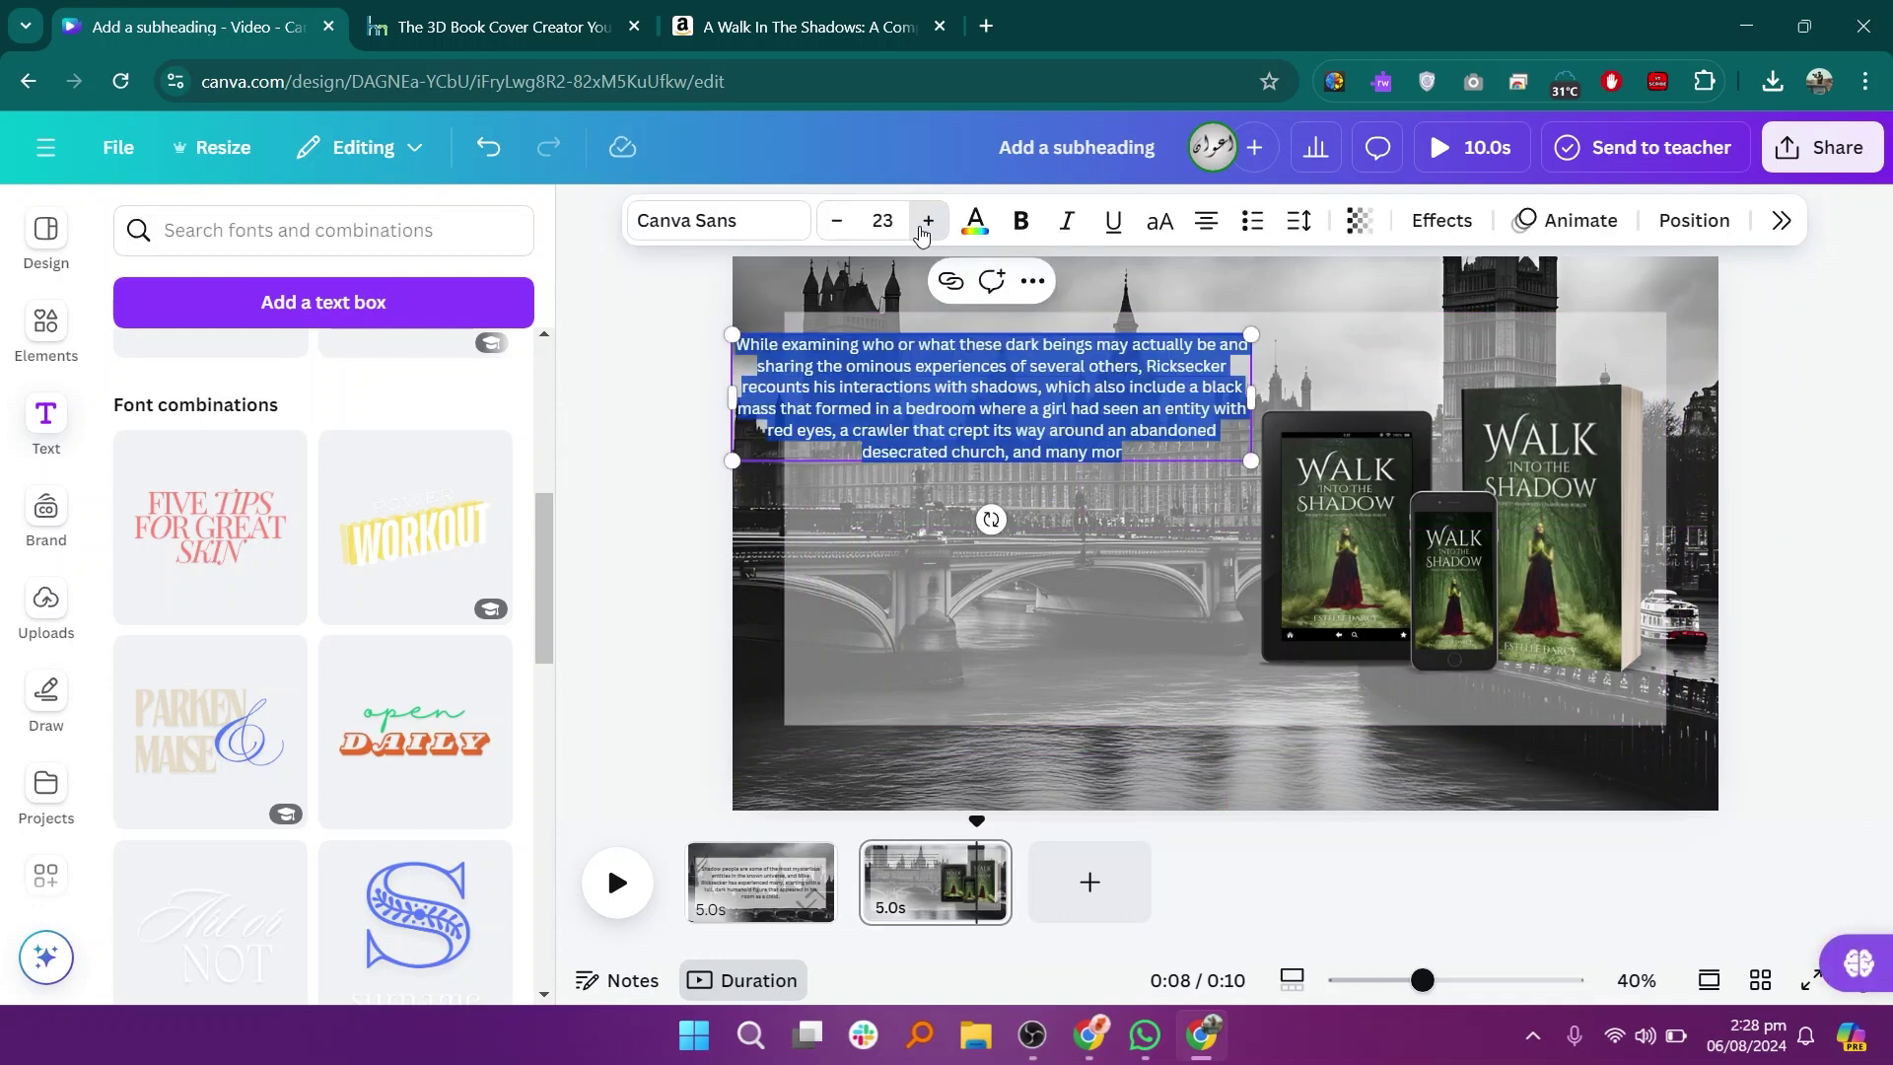
pyautogui.click(928, 220)
pyautogui.click(928, 220)
pyautogui.click(928, 220)
pyautogui.click(928, 220)
pyautogui.click(928, 220)
pyautogui.click(928, 220)
pyautogui.click(928, 219)
pyautogui.click(928, 220)
pyautogui.click(927, 220)
pyautogui.click(928, 220)
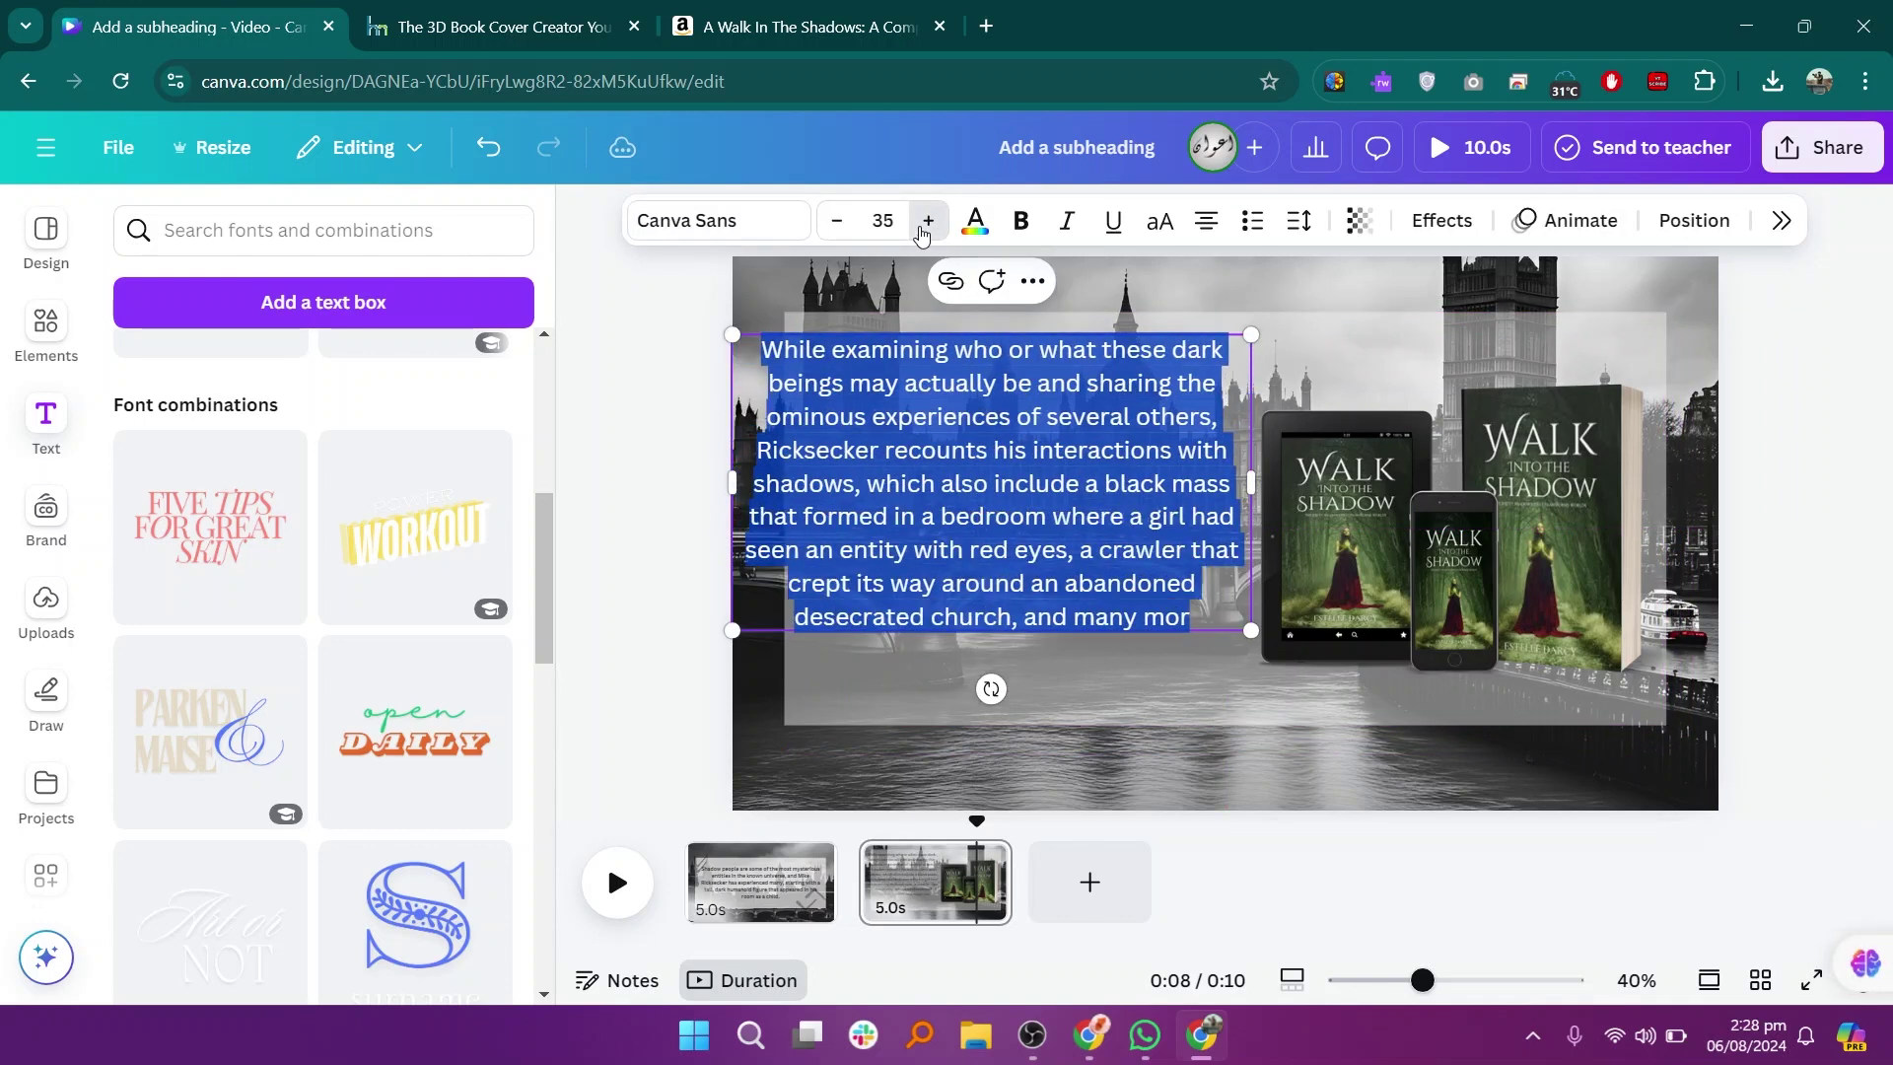
pyautogui.click(928, 220)
pyautogui.click(747, 563)
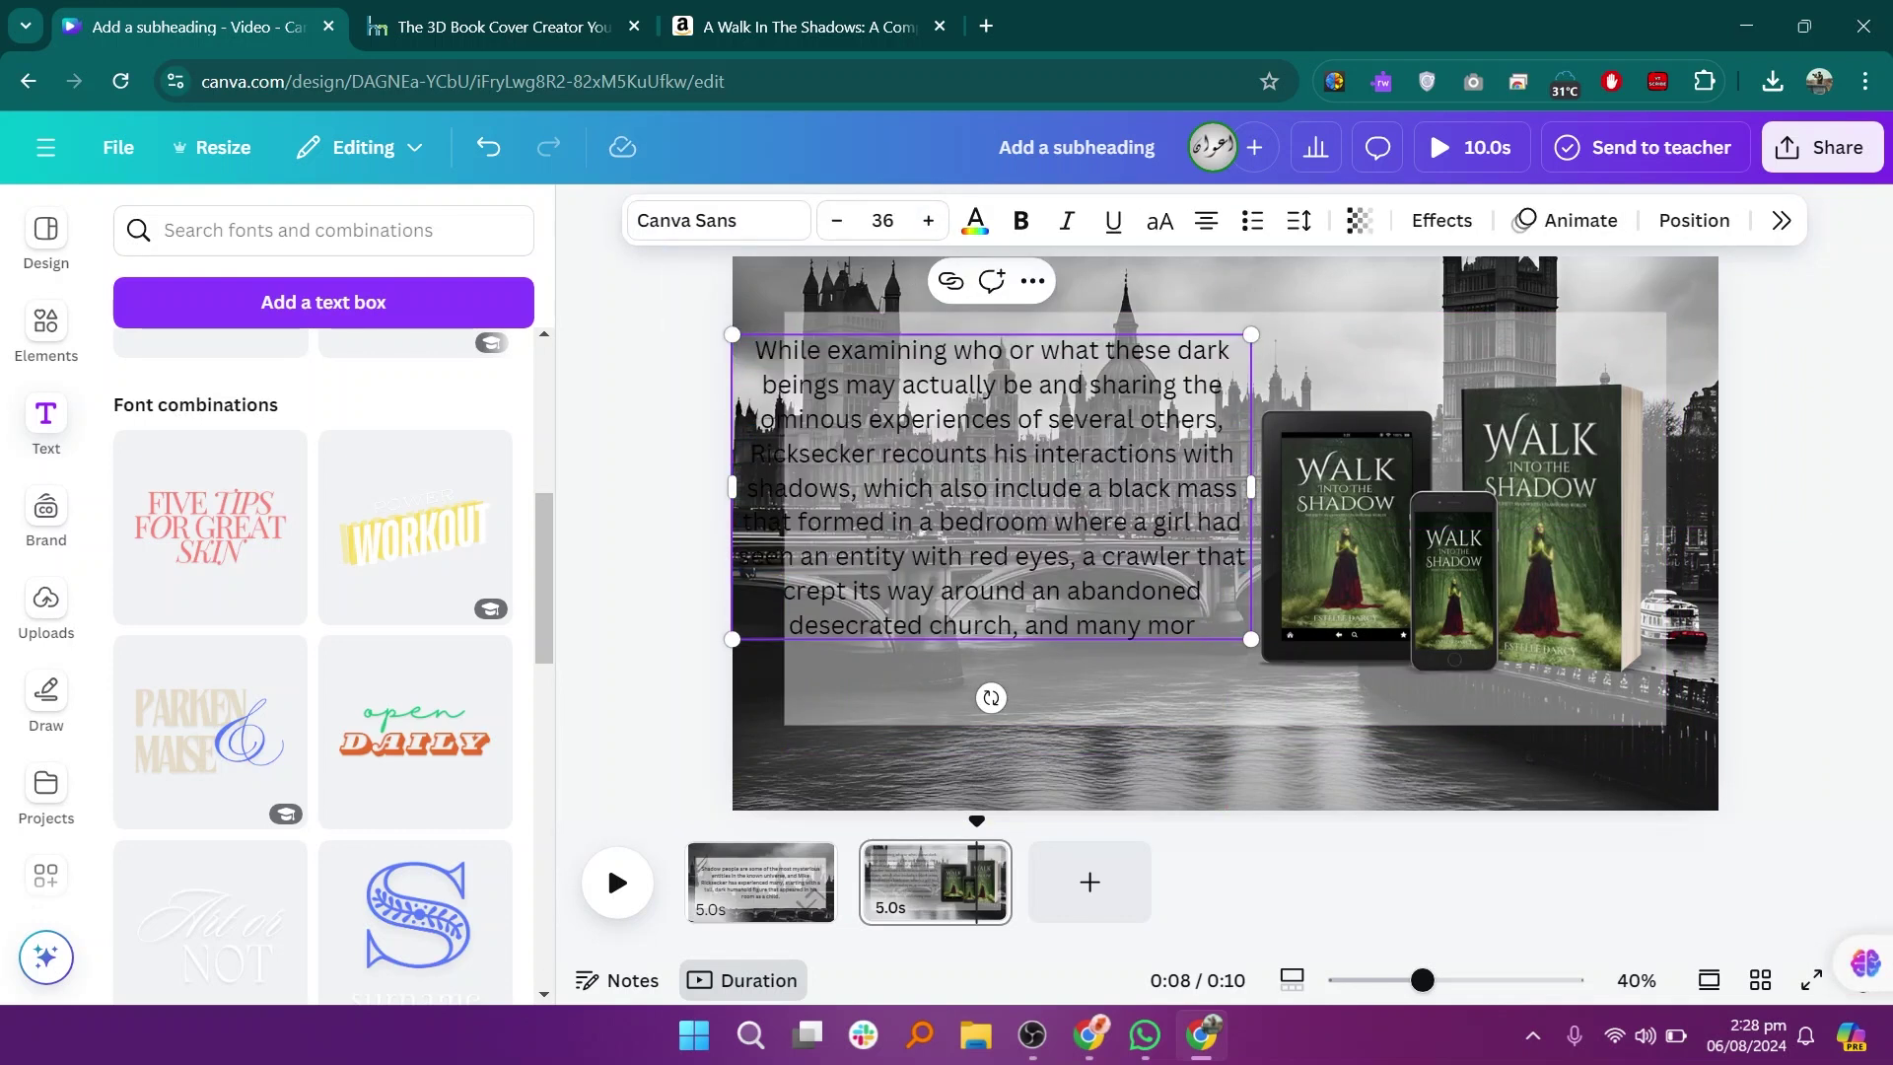
pyautogui.click(617, 883)
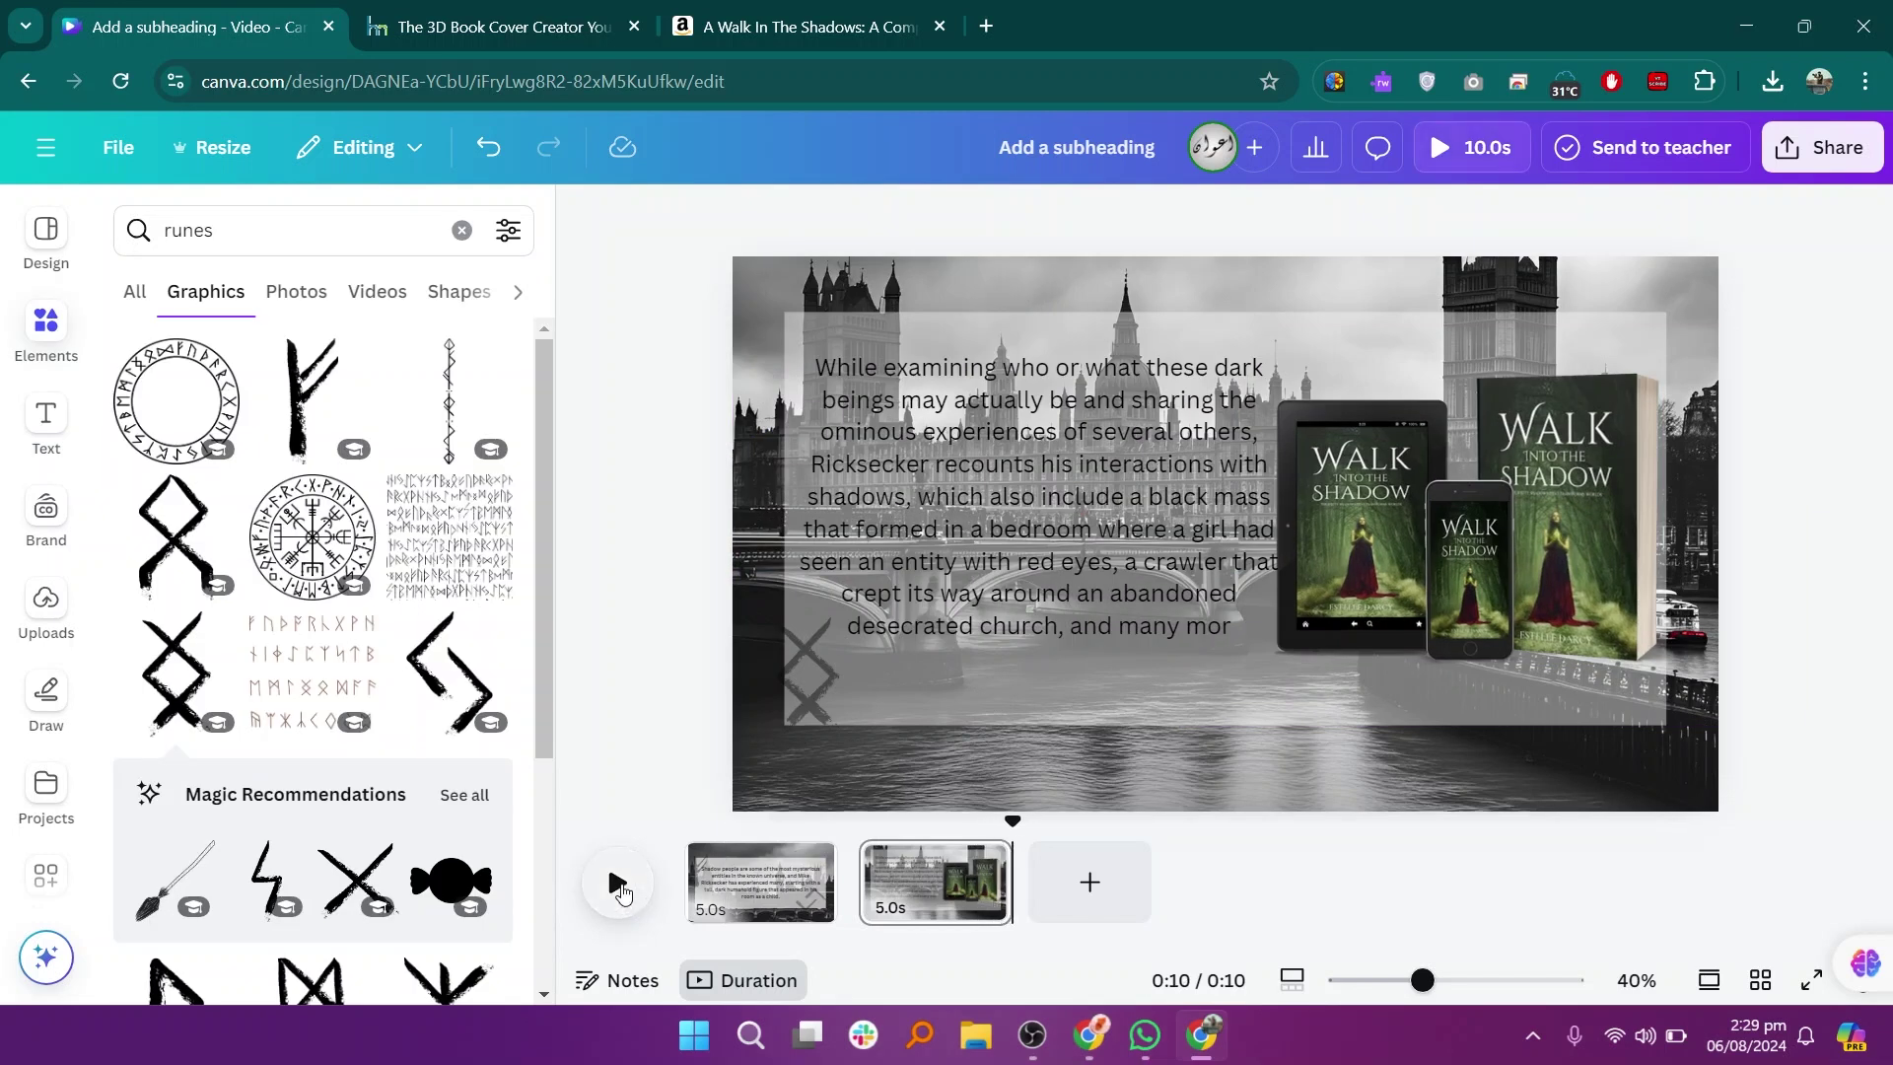
pyautogui.click(618, 887)
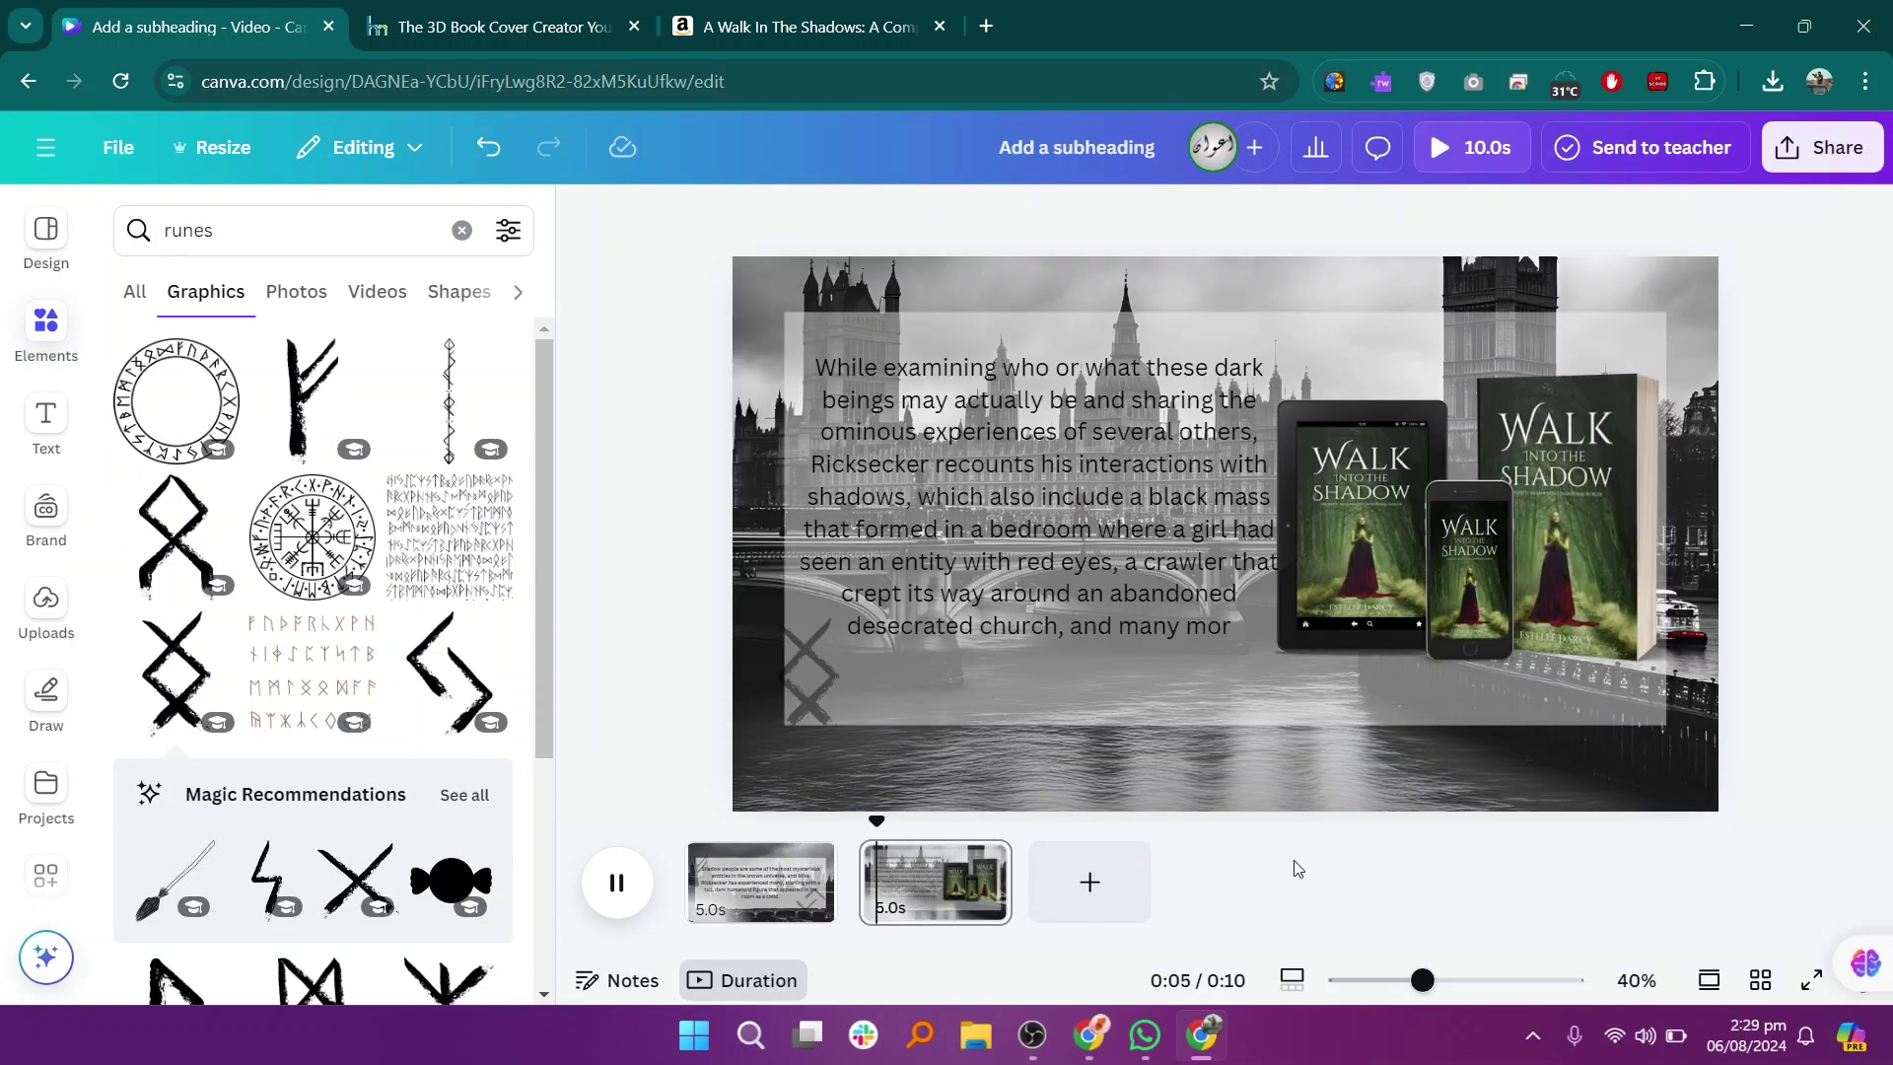
pyautogui.click(612, 904)
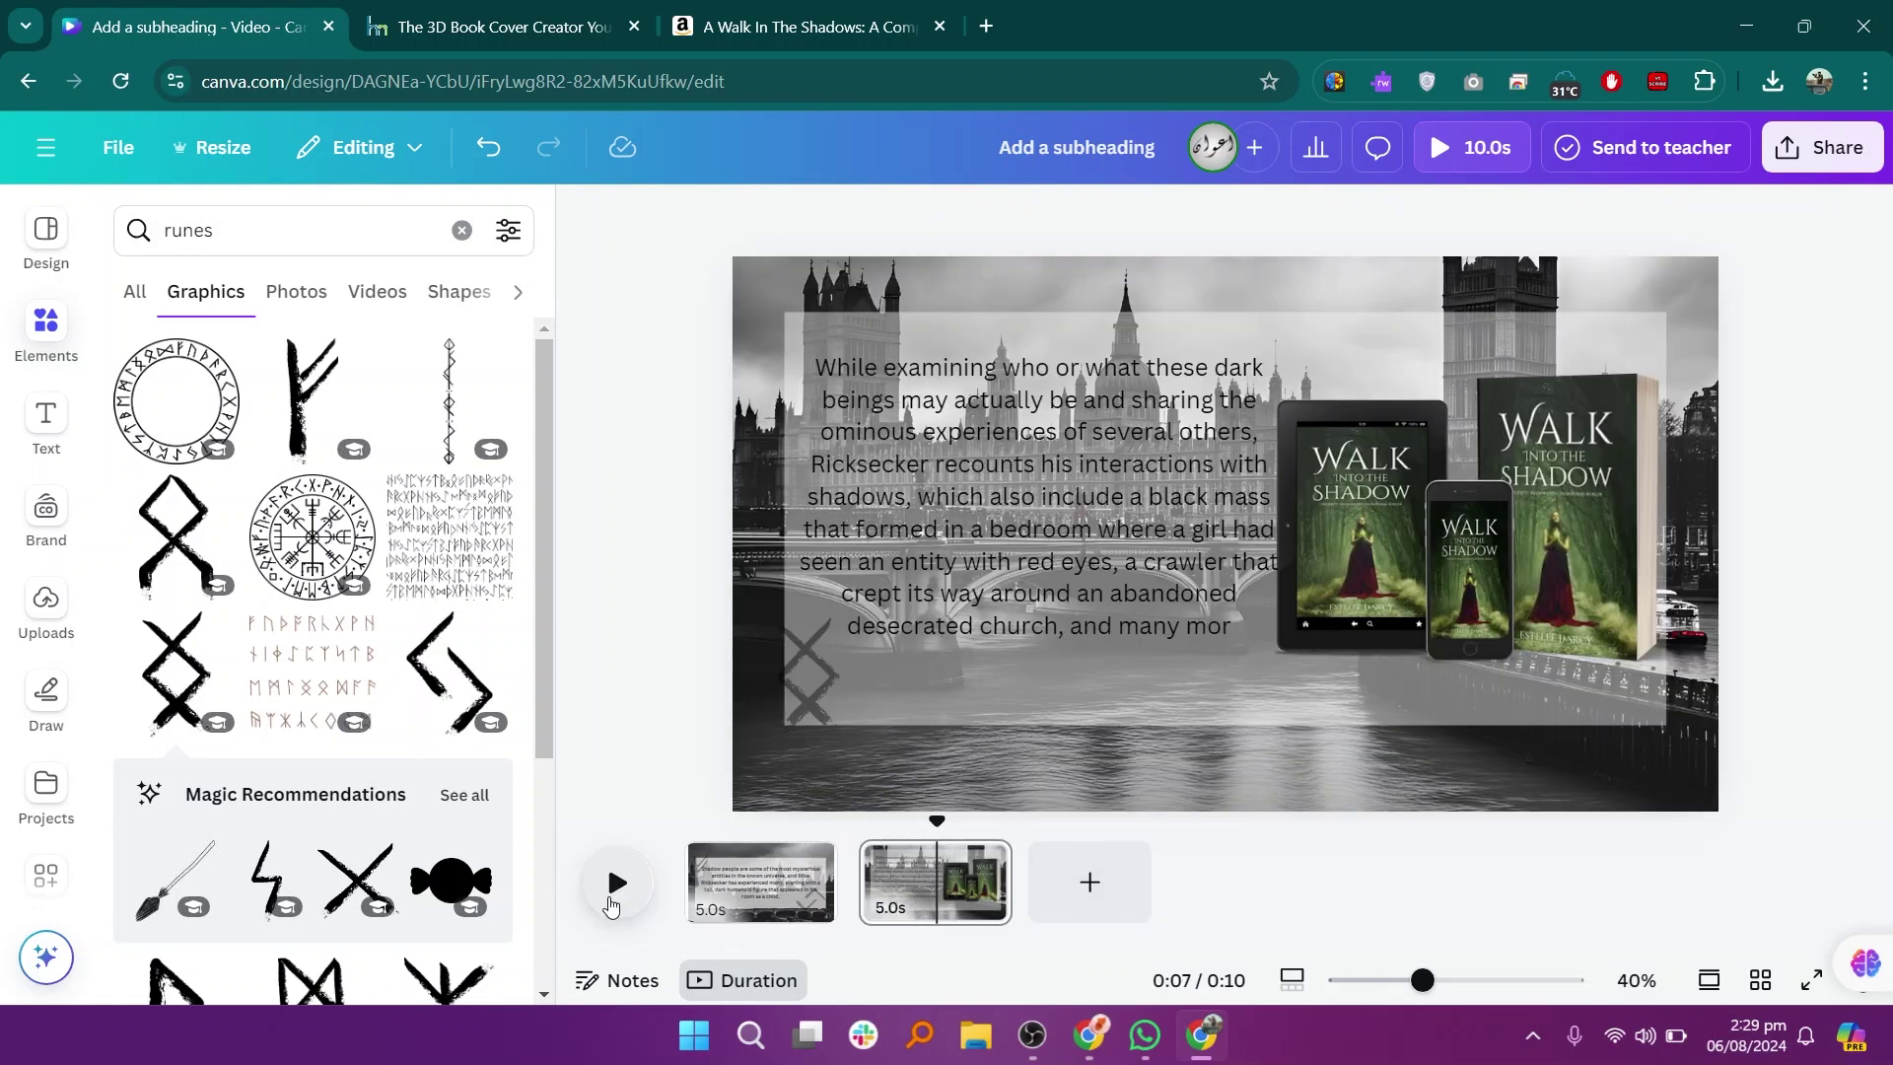